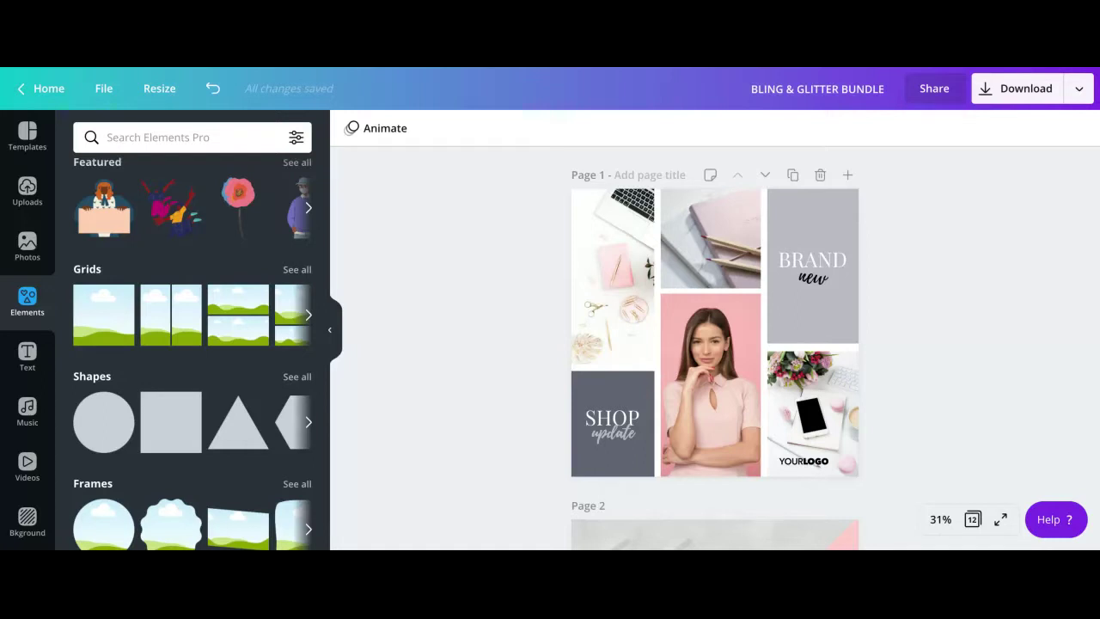
# Look through the finished social media designs on pages 1 to 11 of the bundle
pyautogui.scroll(-5, 715, 344)
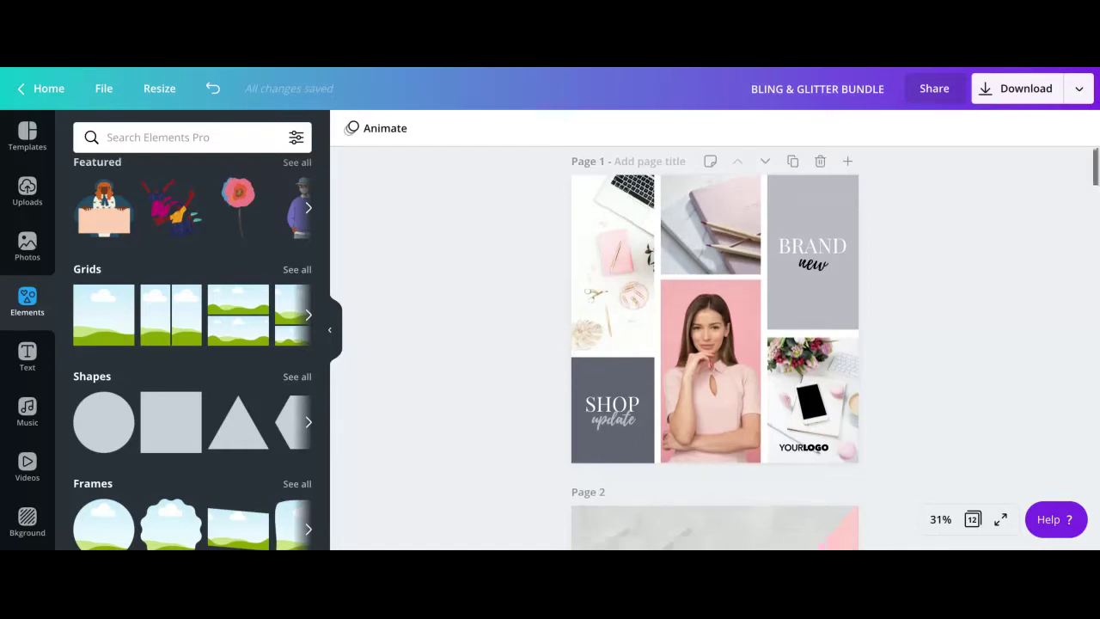
pyautogui.scroll(-4, 716, 344)
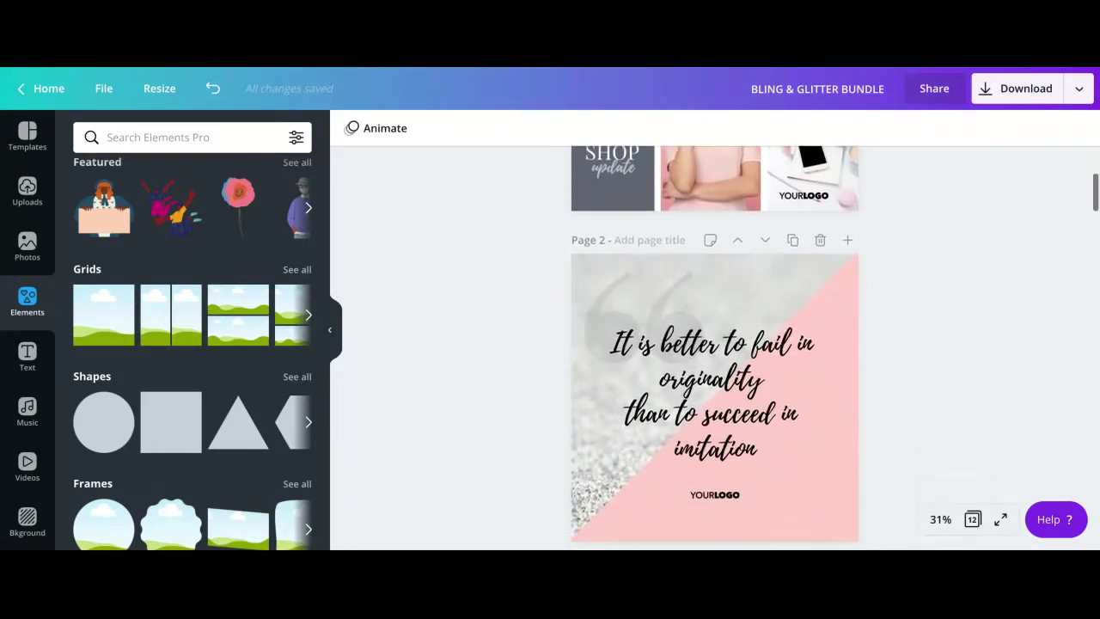
pyautogui.scroll(1, 715, 344)
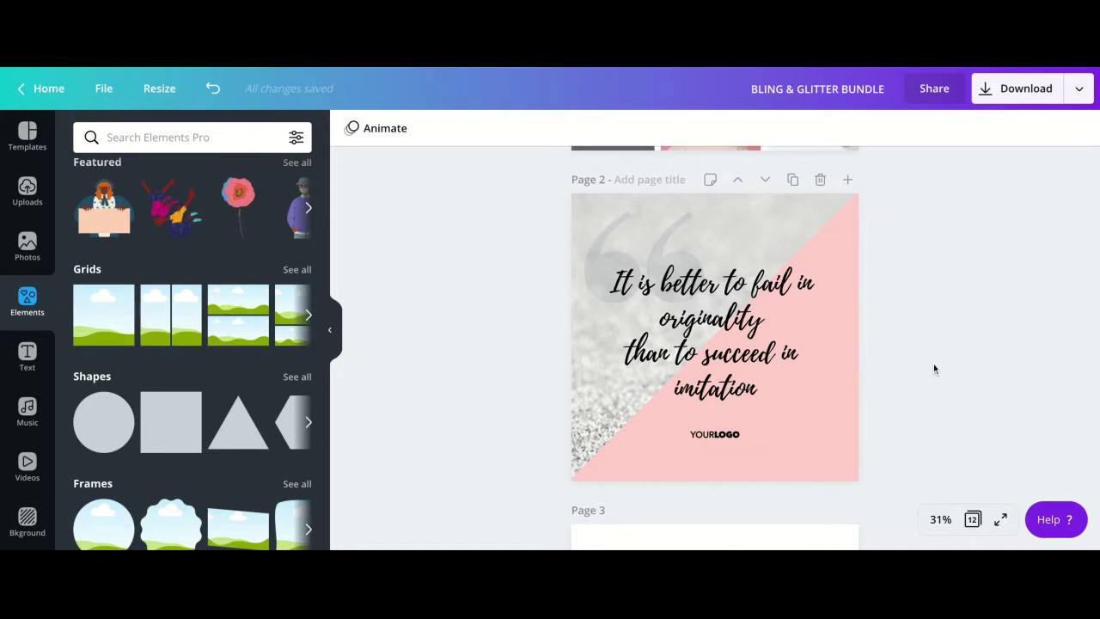
pyautogui.scroll(1, 716, 344)
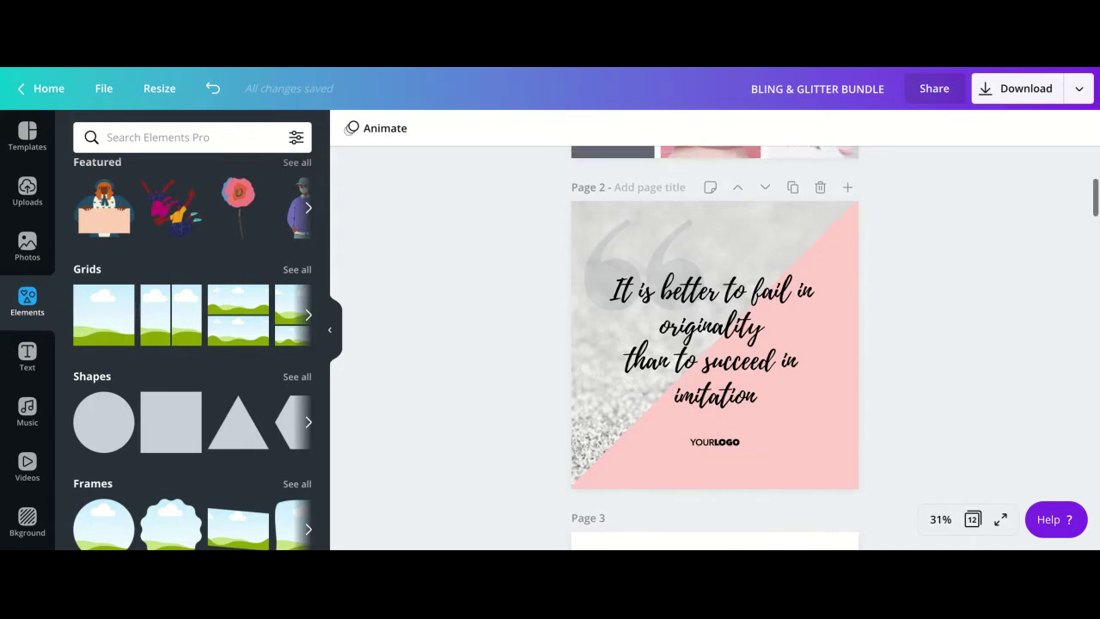
pyautogui.scroll(1, 715, 344)
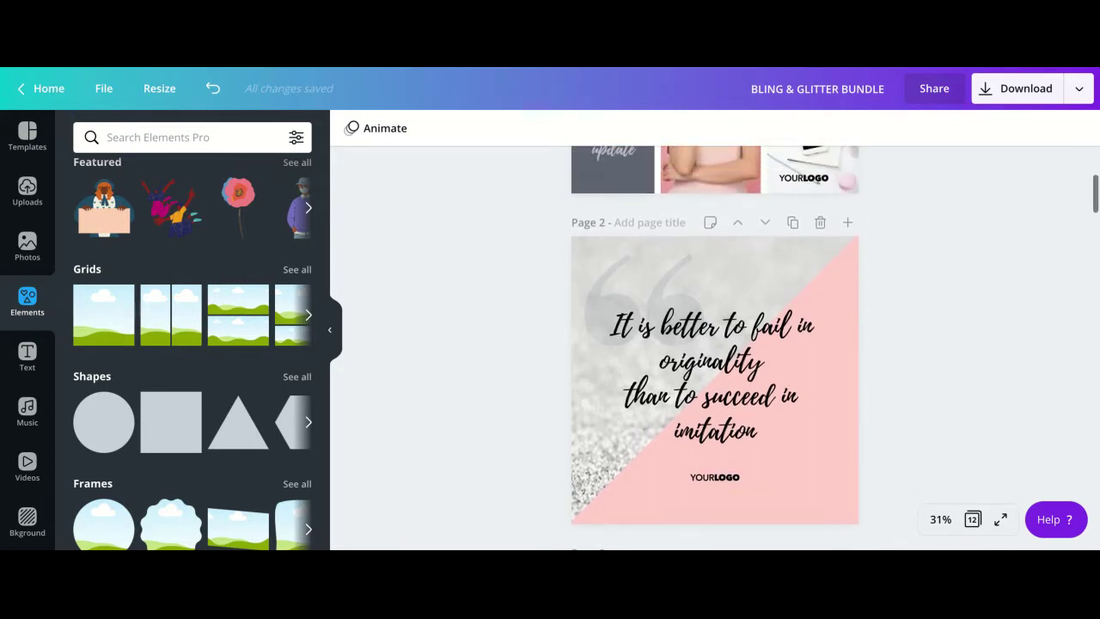
pyautogui.scroll(-3, 715, 343)
pyautogui.scroll(-3, 716, 344)
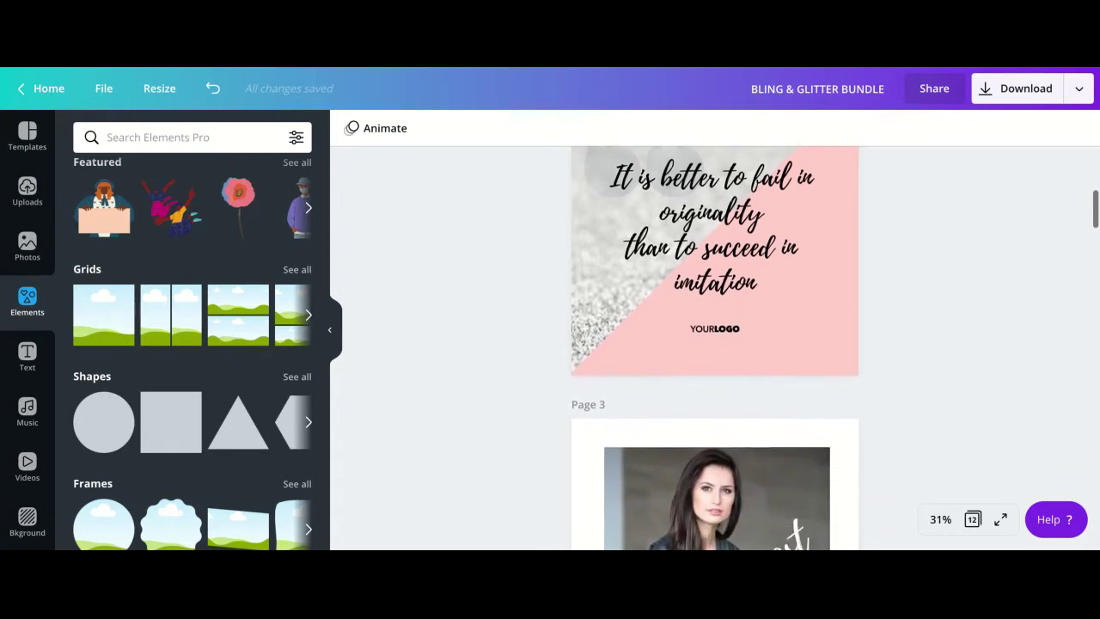
pyautogui.scroll(-5, 715, 344)
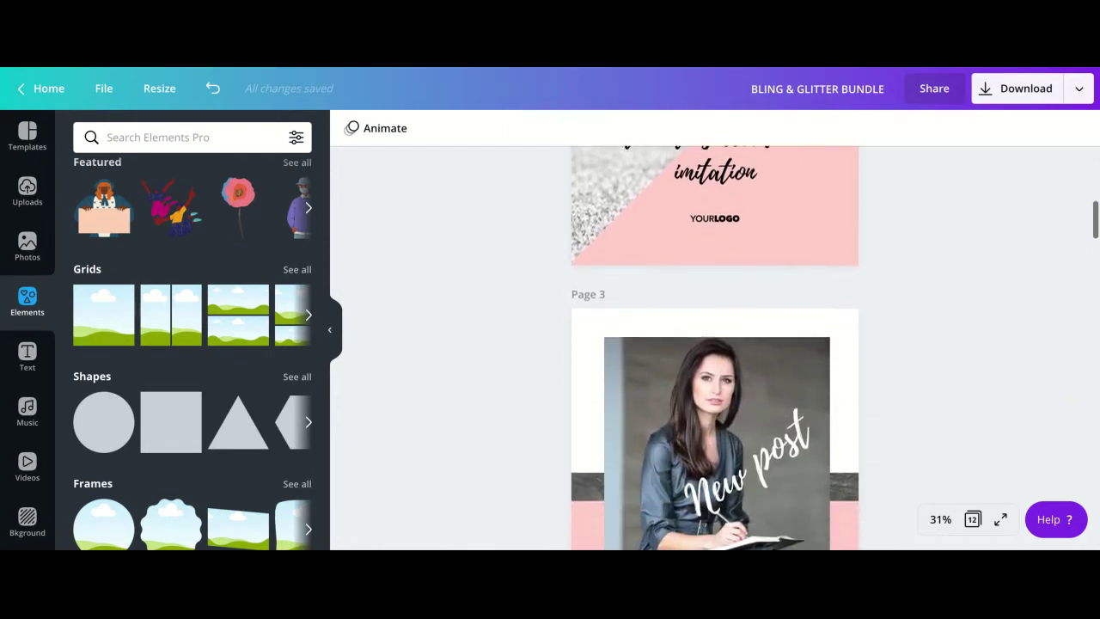
pyautogui.scroll(-5, 715, 344)
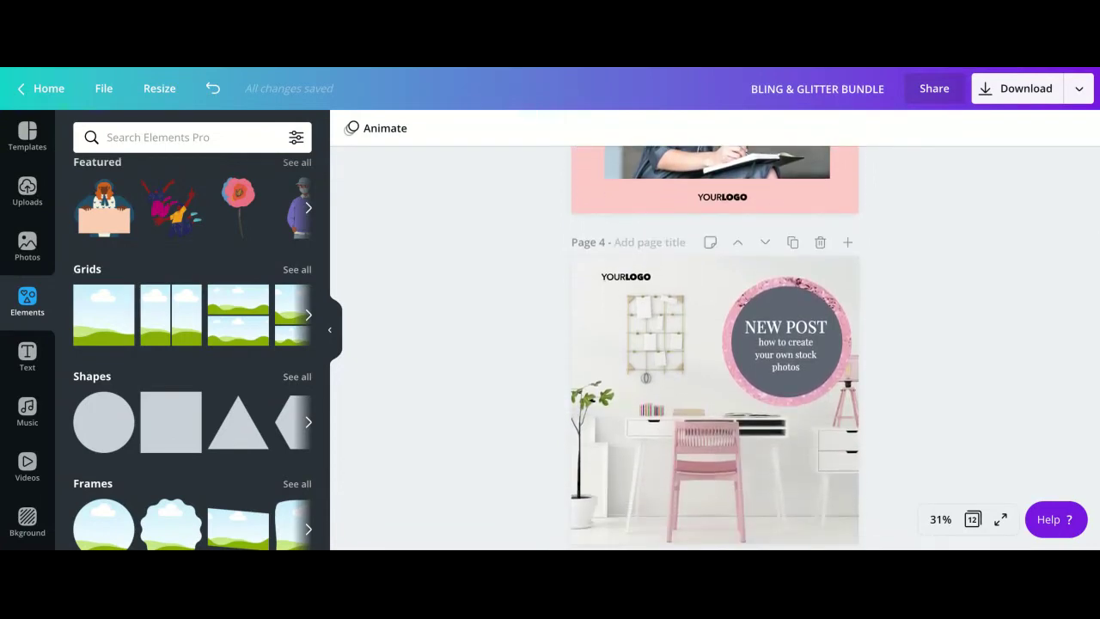
pyautogui.scroll(-4, 715, 344)
pyautogui.scroll(-4, 715, 343)
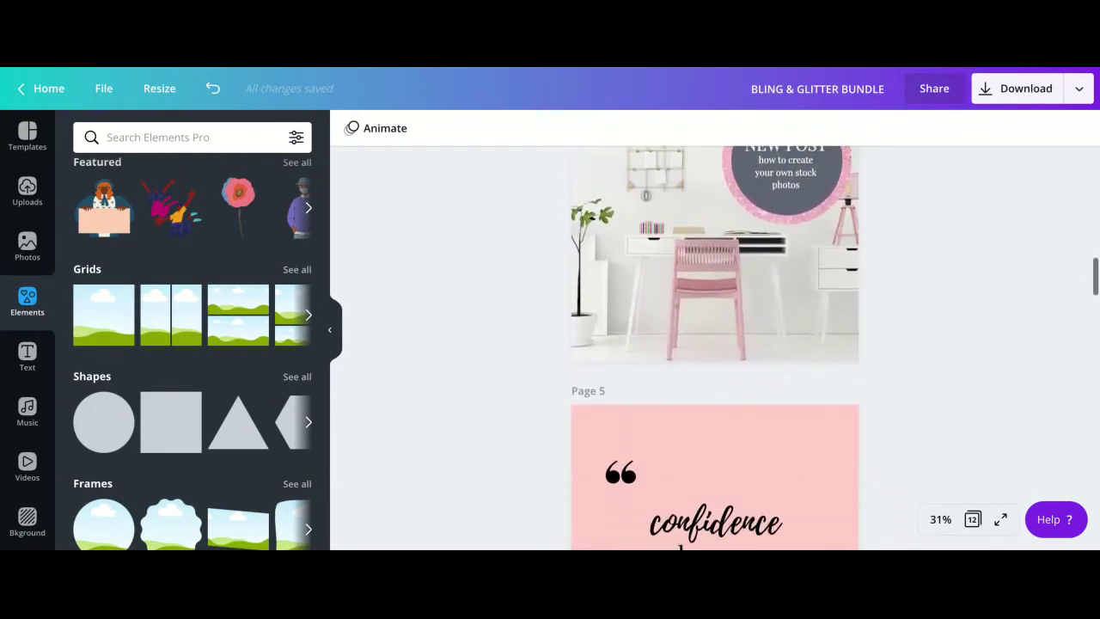
pyautogui.scroll(-5, 716, 344)
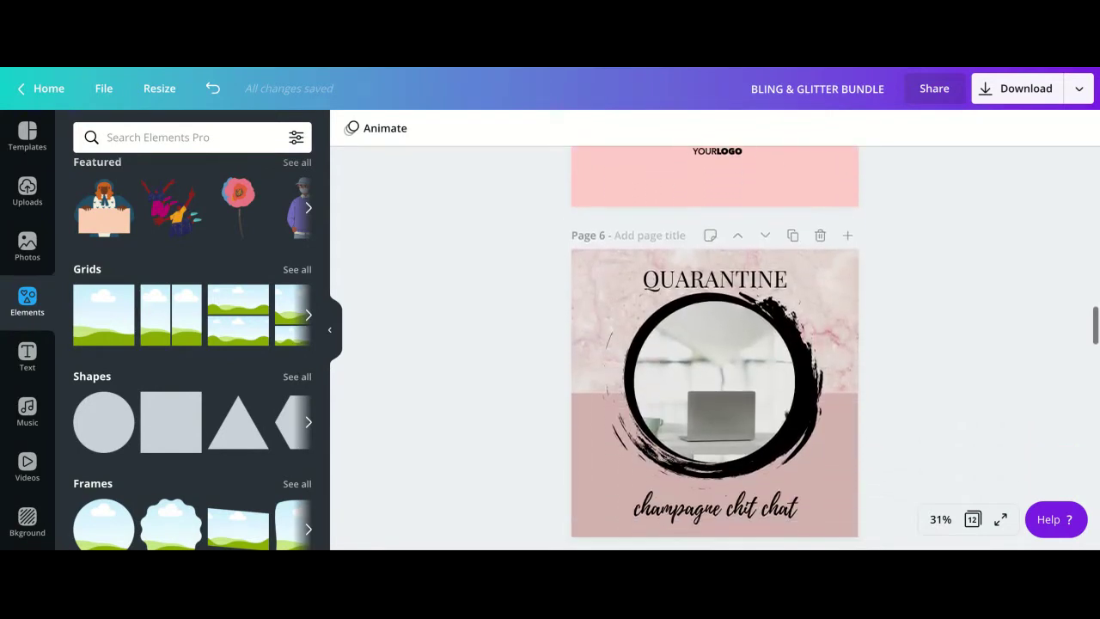
pyautogui.scroll(-2, 715, 344)
pyautogui.scroll(-10, 715, 344)
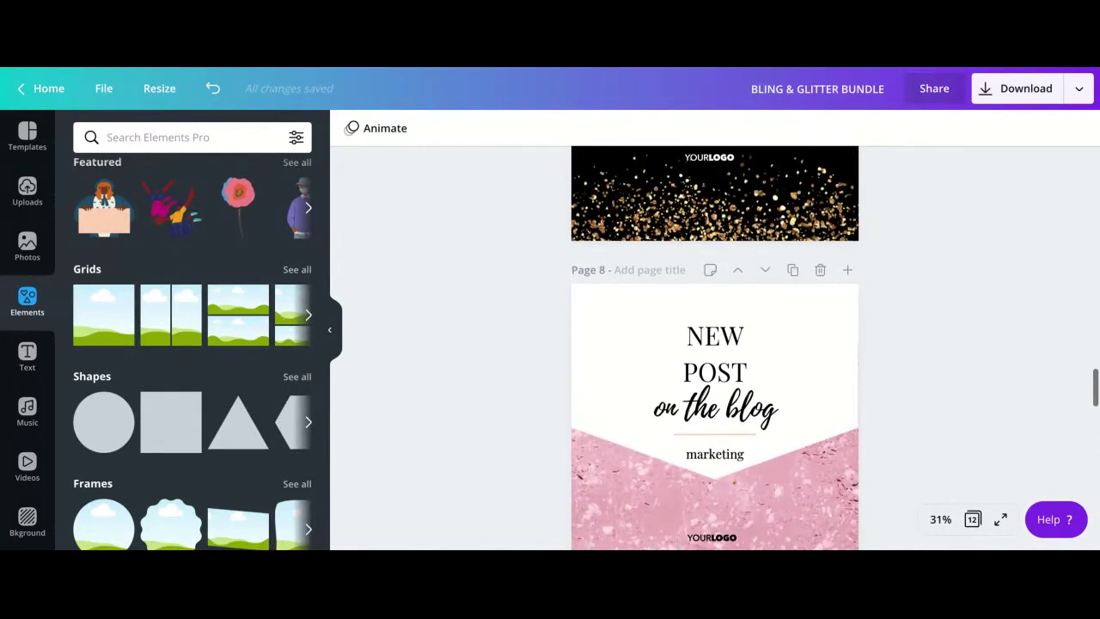
pyautogui.scroll(-3, 715, 344)
pyautogui.scroll(-4, 715, 344)
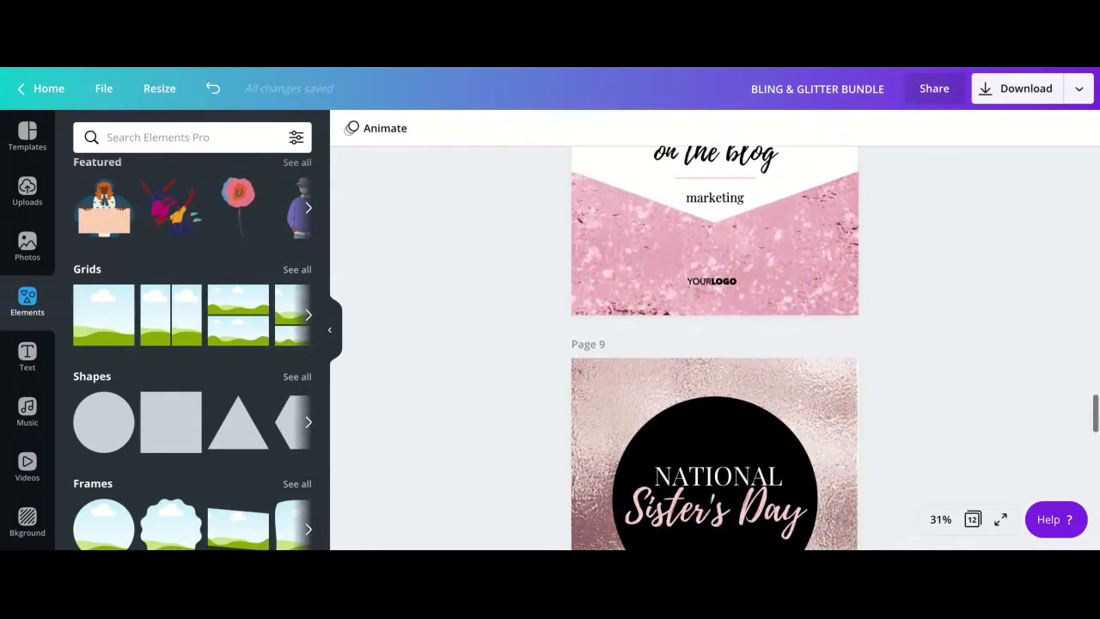
pyautogui.scroll(-4, 715, 344)
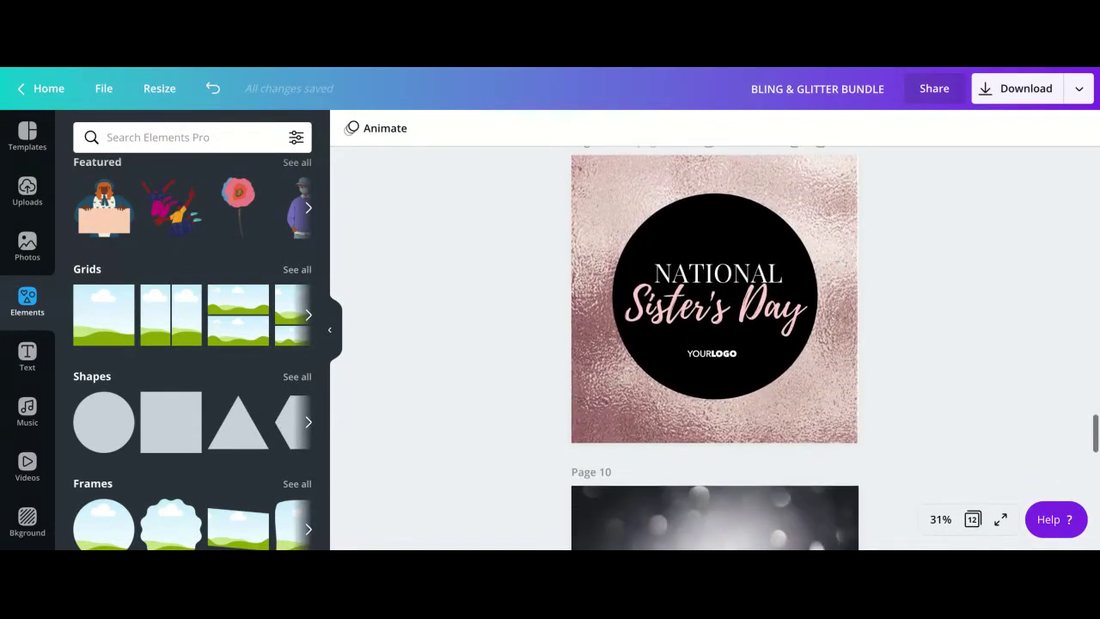
pyautogui.scroll(-3, 715, 344)
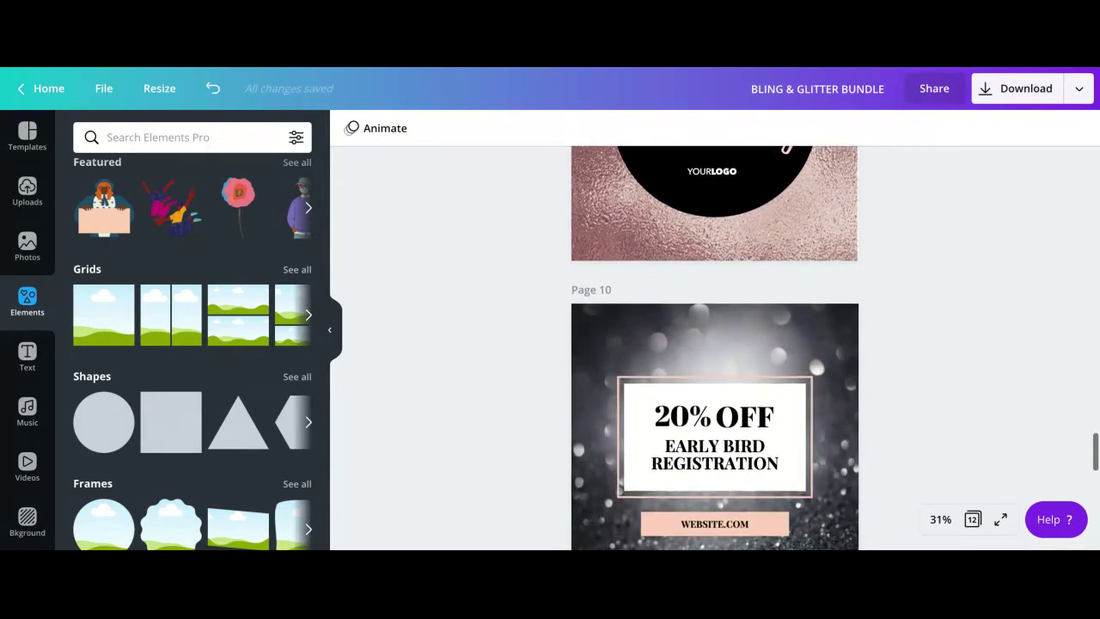
pyautogui.scroll(-3, 715, 344)
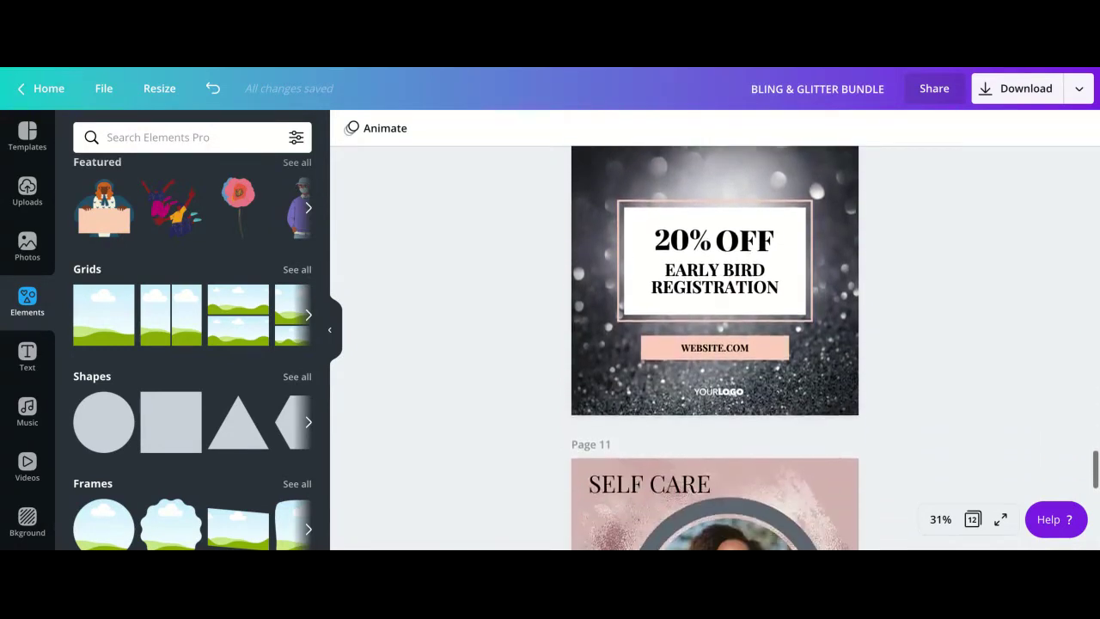
pyautogui.scroll(-2, 715, 344)
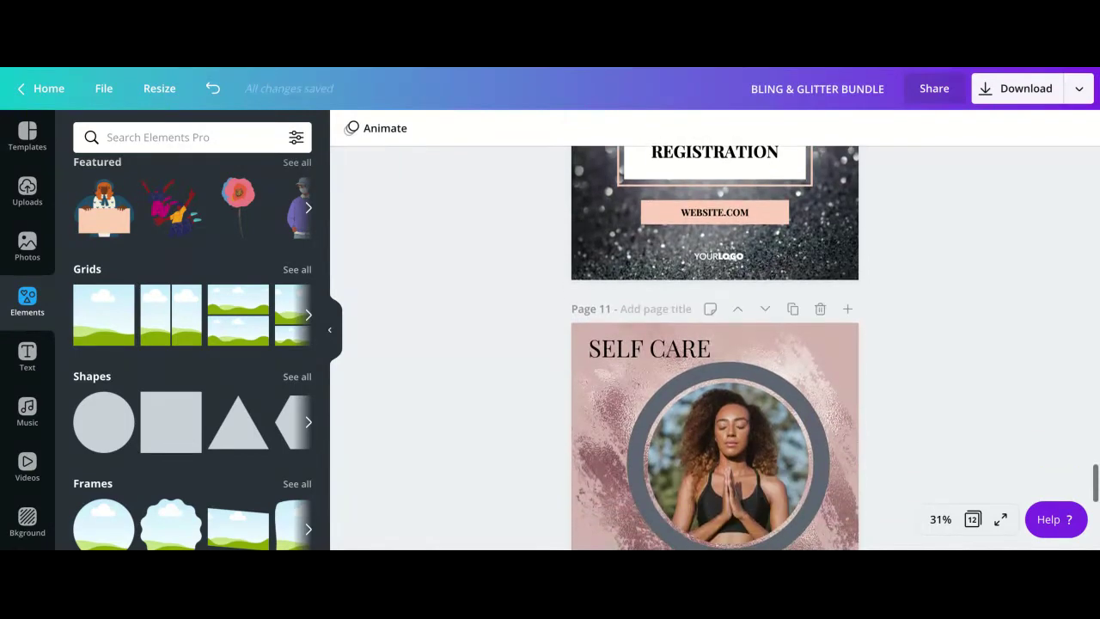
pyautogui.scroll(-2, 715, 344)
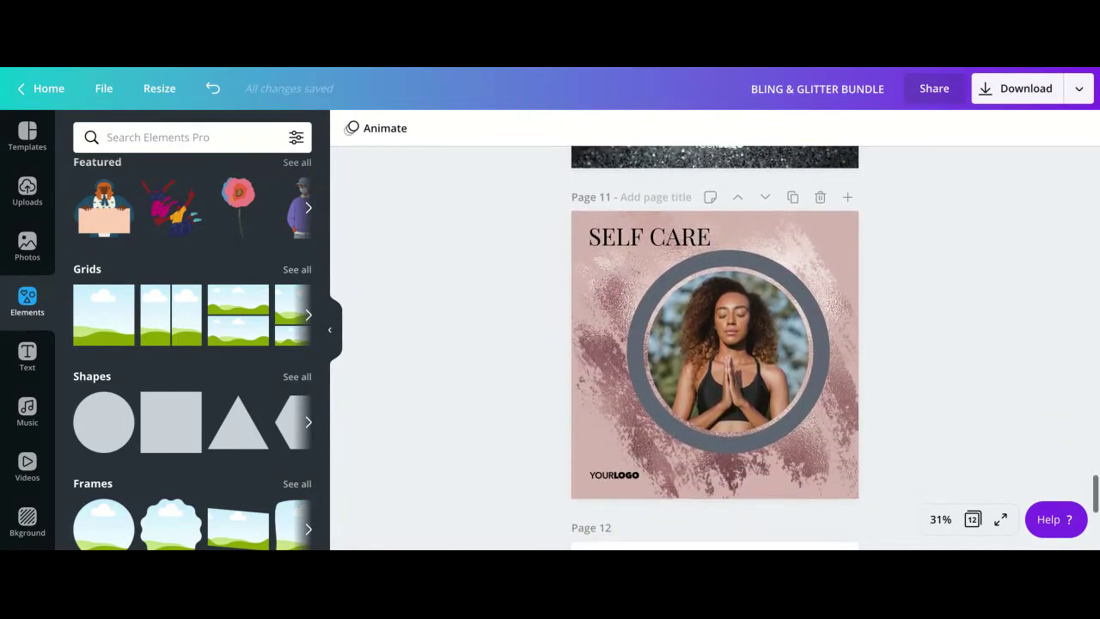
pyautogui.scroll(-1, 715, 344)
pyautogui.scroll(3, 716, 343)
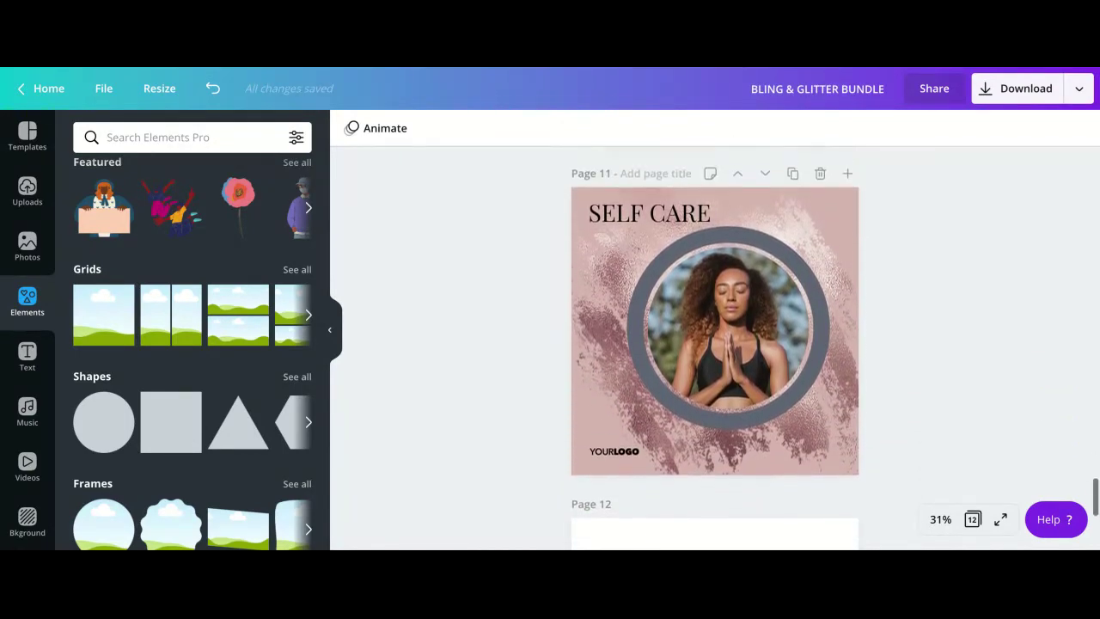
pyautogui.scroll(2, 715, 344)
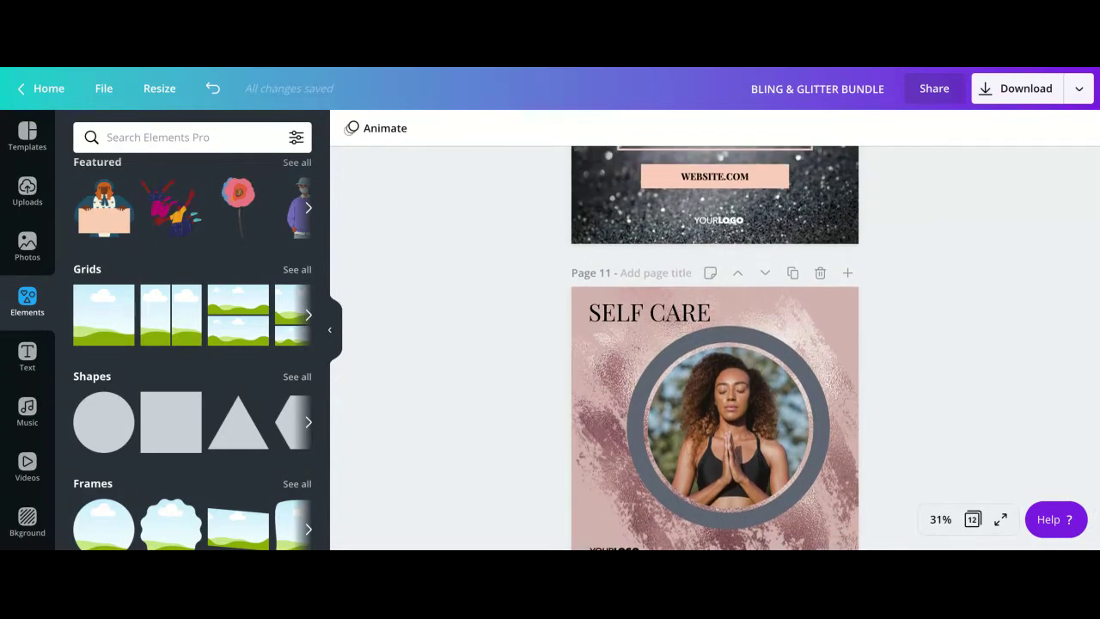
pyautogui.scroll(-2, 716, 344)
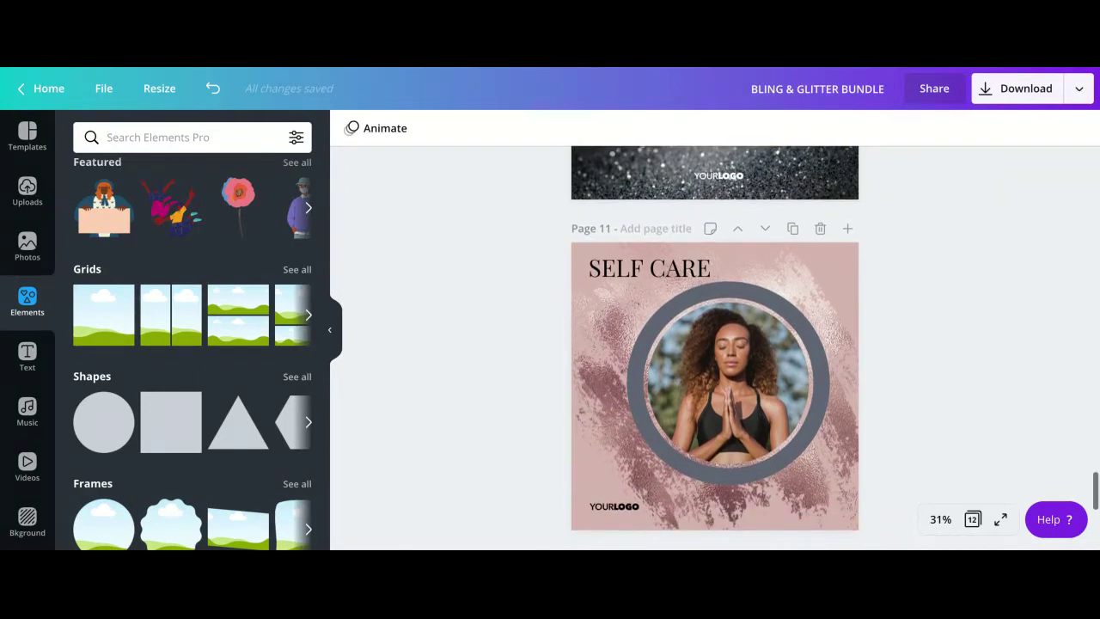
pyautogui.scroll(-1, 715, 344)
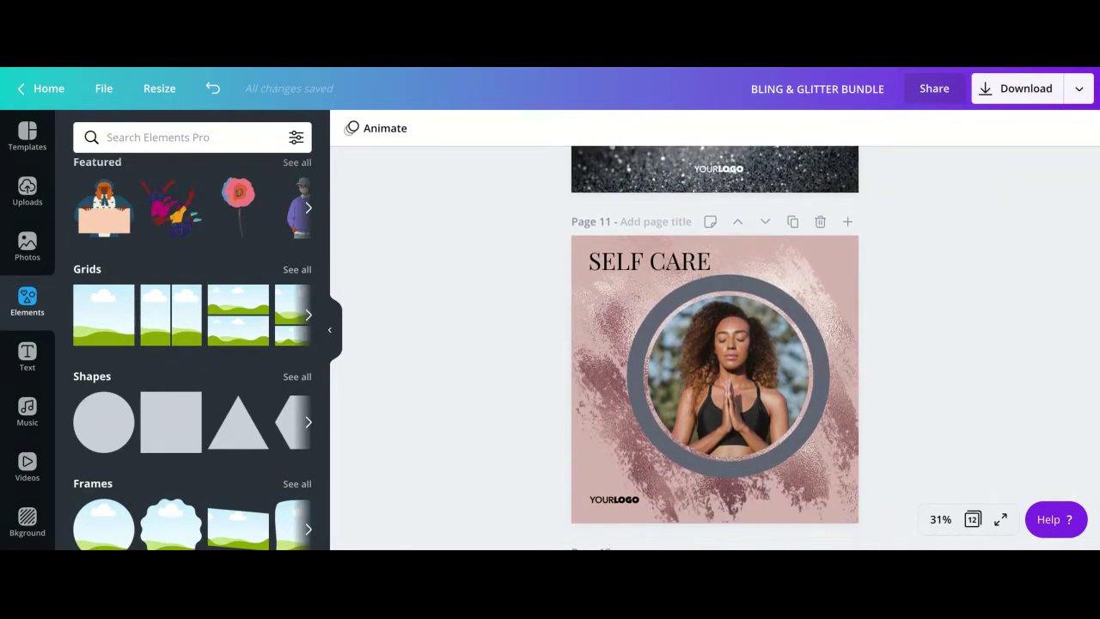
# Add a single-cell grid to blank page 12 and narrow it to a full-height strip, about a quarter of the page wide, along the left edge
pyautogui.scroll(-5, 715, 343)
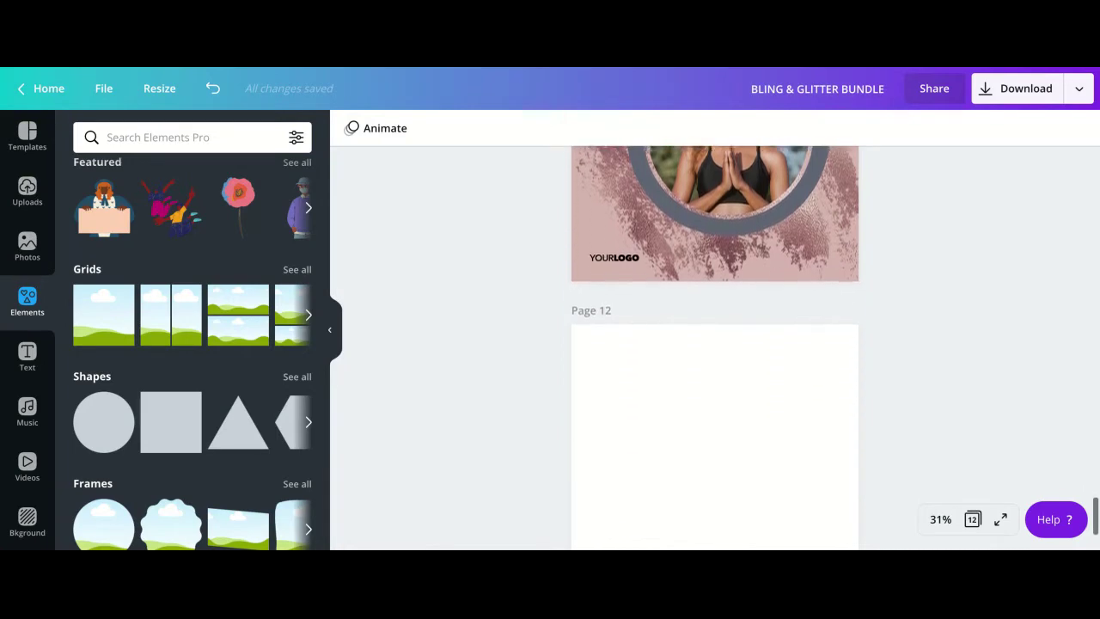
pyautogui.scroll(1, 715, 344)
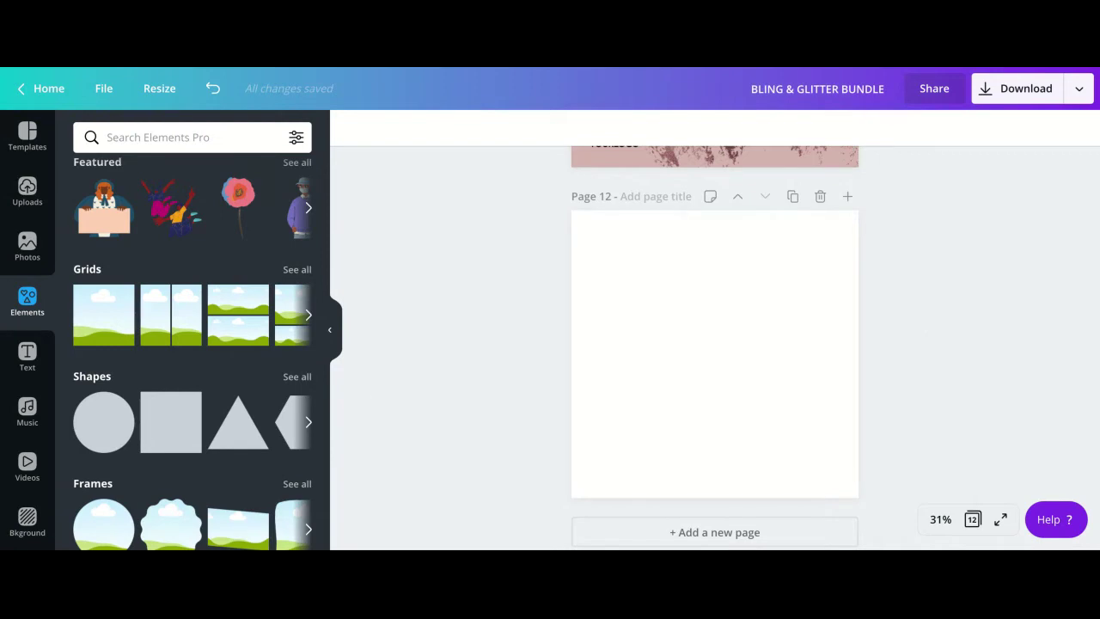
pyautogui.click(103, 322)
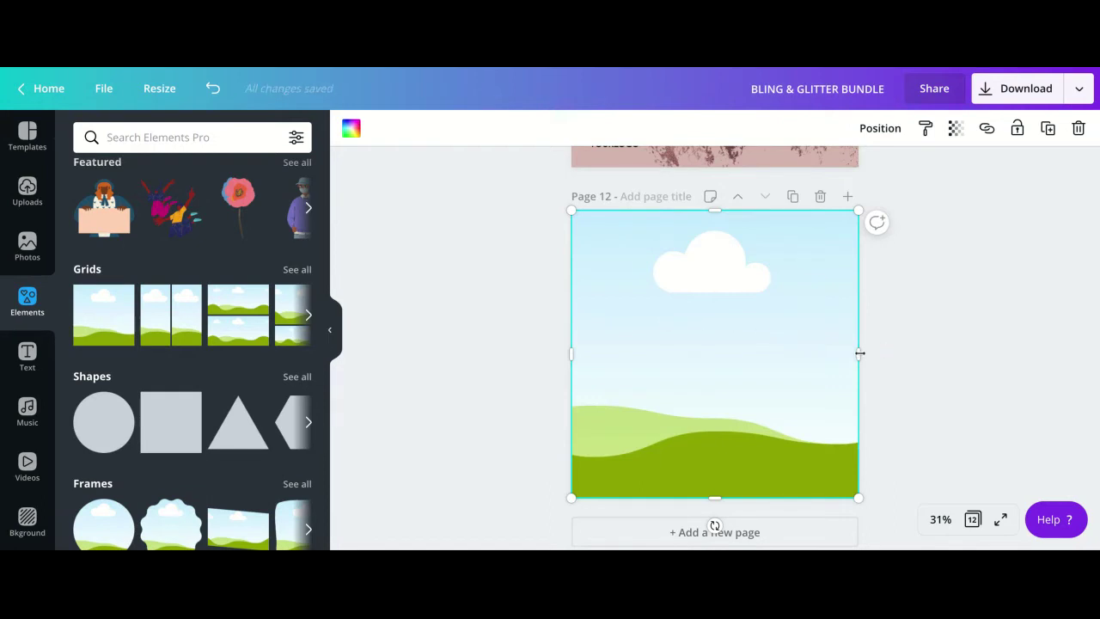
pyautogui.moveTo(860, 353); pyautogui.dragTo(632, 370)
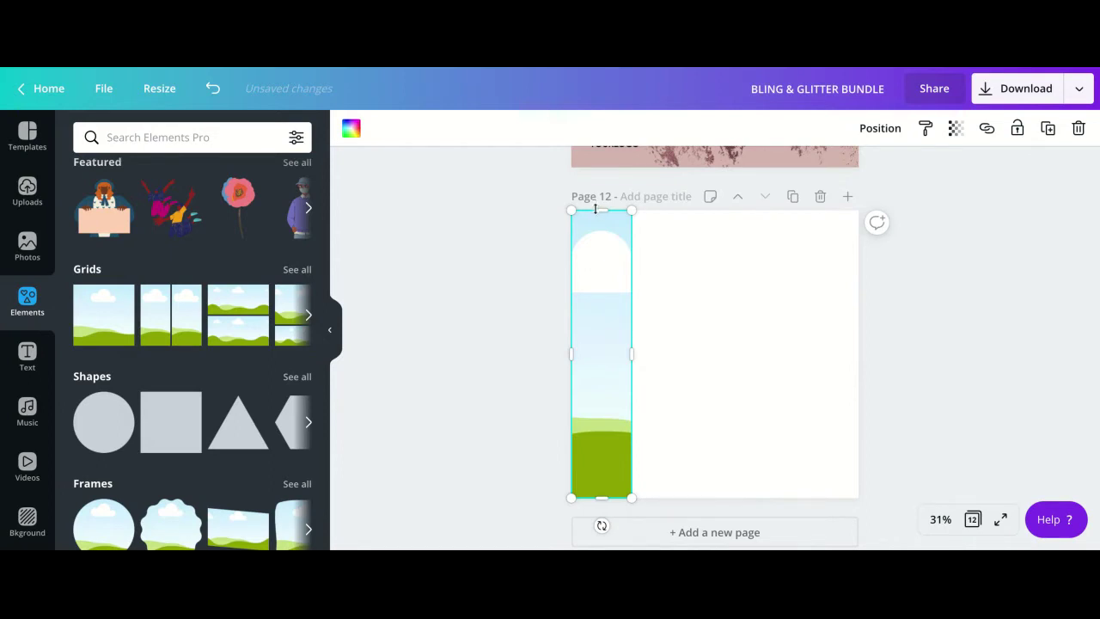
pyautogui.moveTo(596, 209)
pyautogui.mouseDown()
pyautogui.moveTo(595, 356)
pyautogui.moveTo(596, 209)
pyautogui.mouseUp()
pyautogui.moveTo(599, 496); pyautogui.dragTo(634, 358)
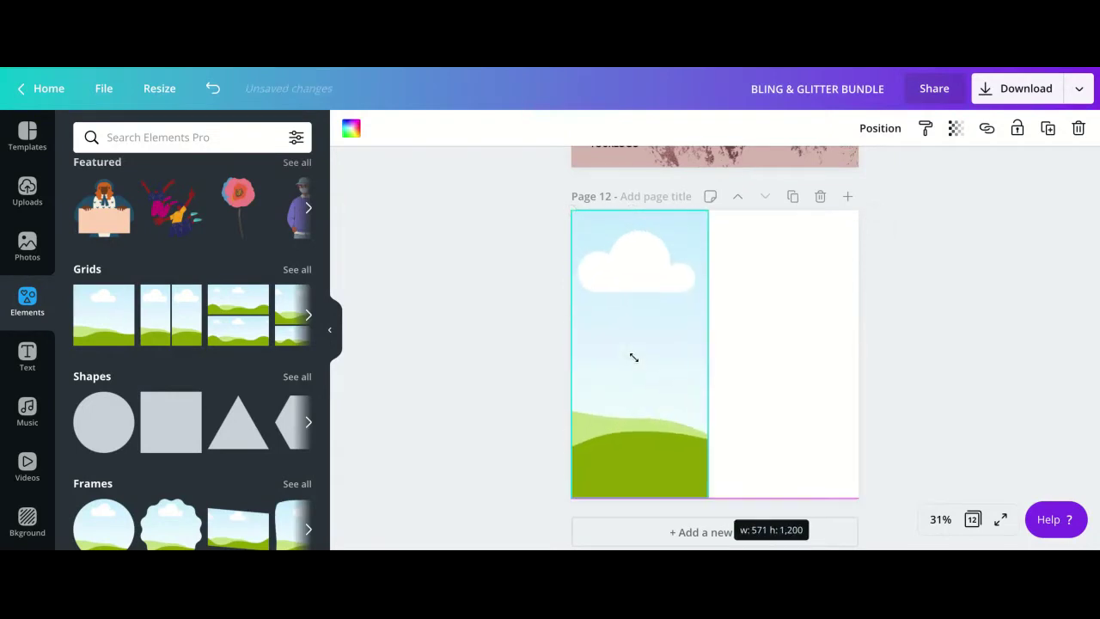
pyautogui.moveTo(708, 497); pyautogui.dragTo(708, 497)
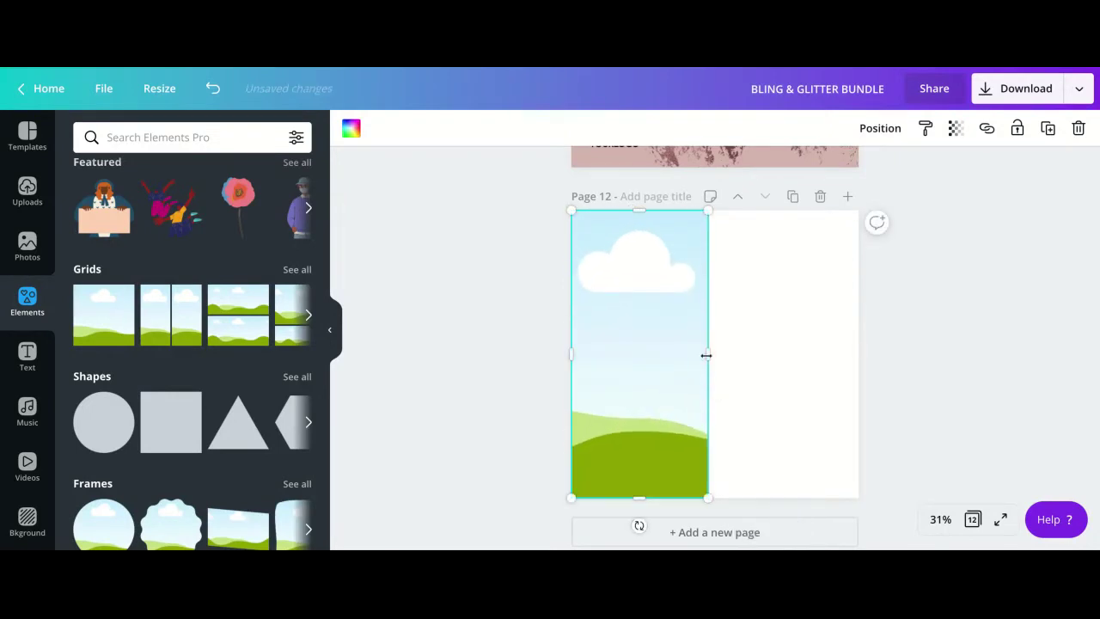
pyautogui.moveTo(707, 355); pyautogui.dragTo(684, 353)
pyautogui.click(446, 429)
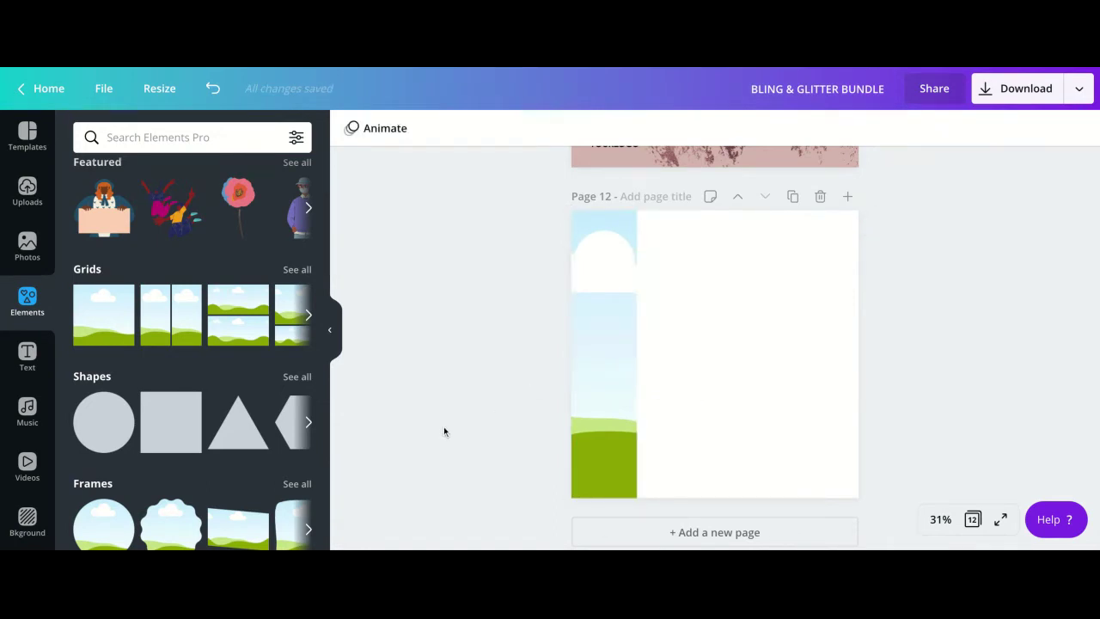
# Add the plain square frame with slightly uneven edges to page 12 and place it in the upper part of the white area beside the strip
pyautogui.scroll(-1, 444, 431)
pyautogui.scroll(-2, 263, 419)
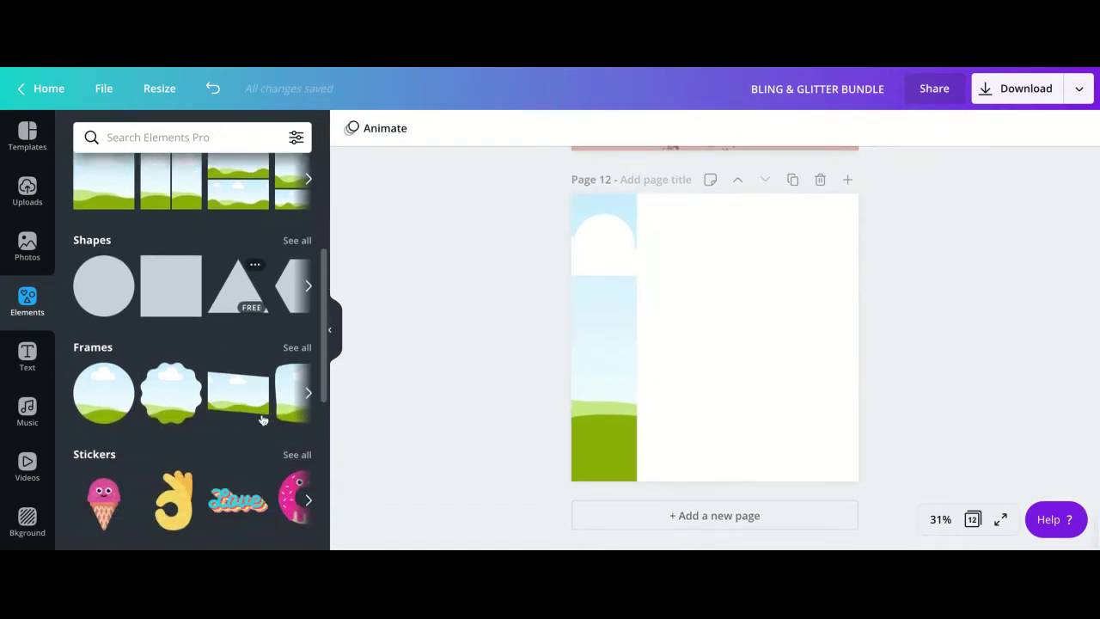
pyautogui.click(297, 347)
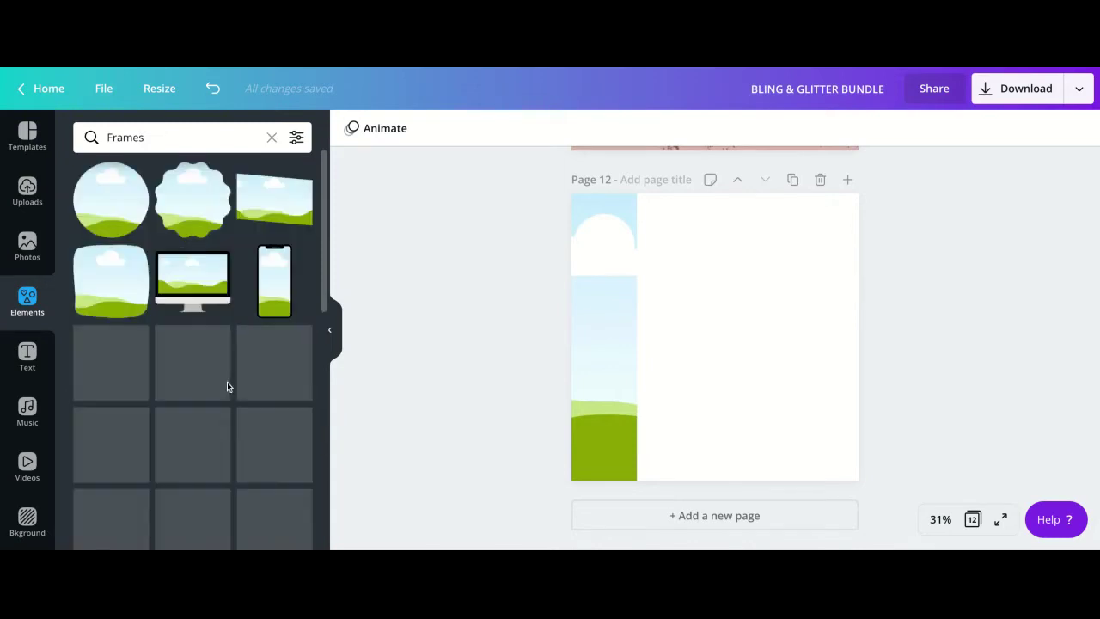
pyautogui.click(274, 441)
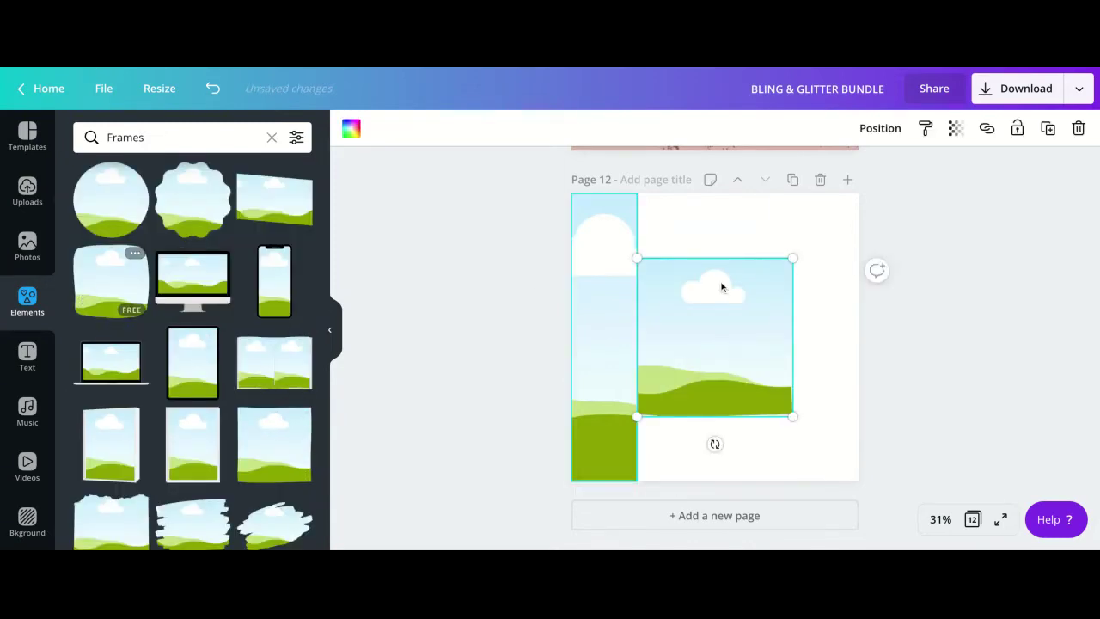
pyautogui.moveTo(728, 347); pyautogui.dragTo(770, 318)
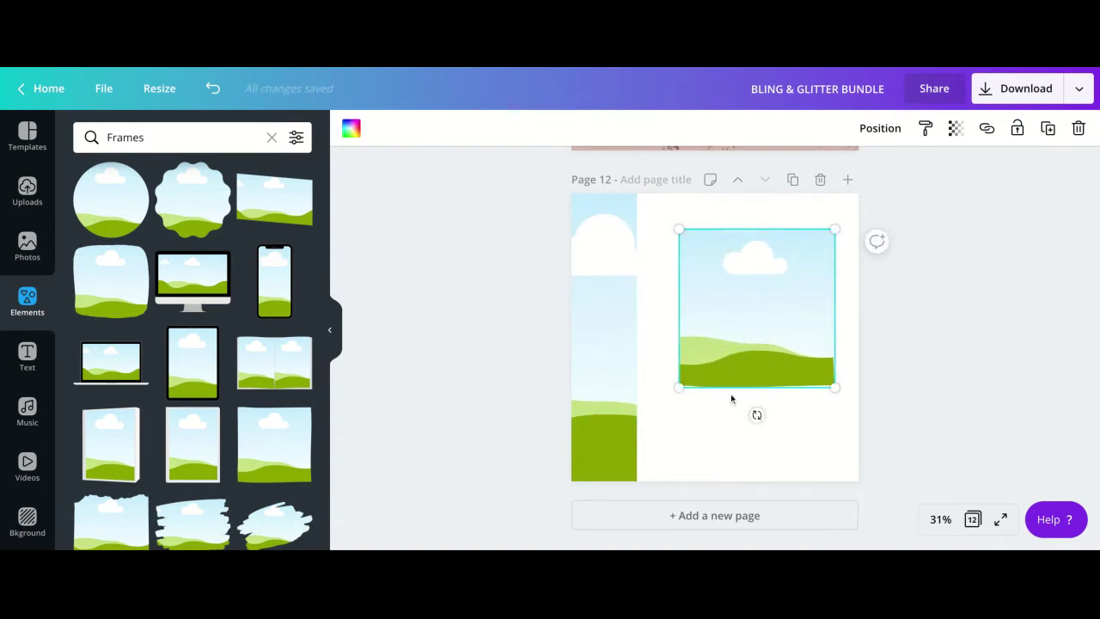
# Scale the square frame on page 12 down slightly, keeping its upper-right corner in place
pyautogui.moveTo(680, 393); pyautogui.dragTo(680, 384)
pyautogui.moveTo(741, 325); pyautogui.dragTo(662, 404)
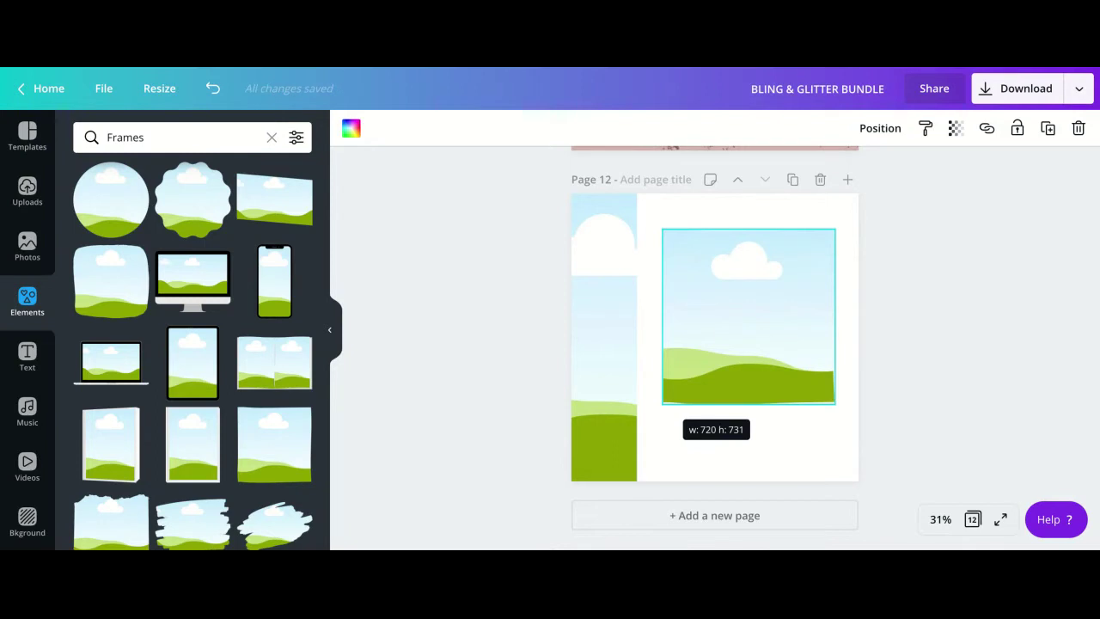
pyautogui.hotkey('ctrl', 'z')
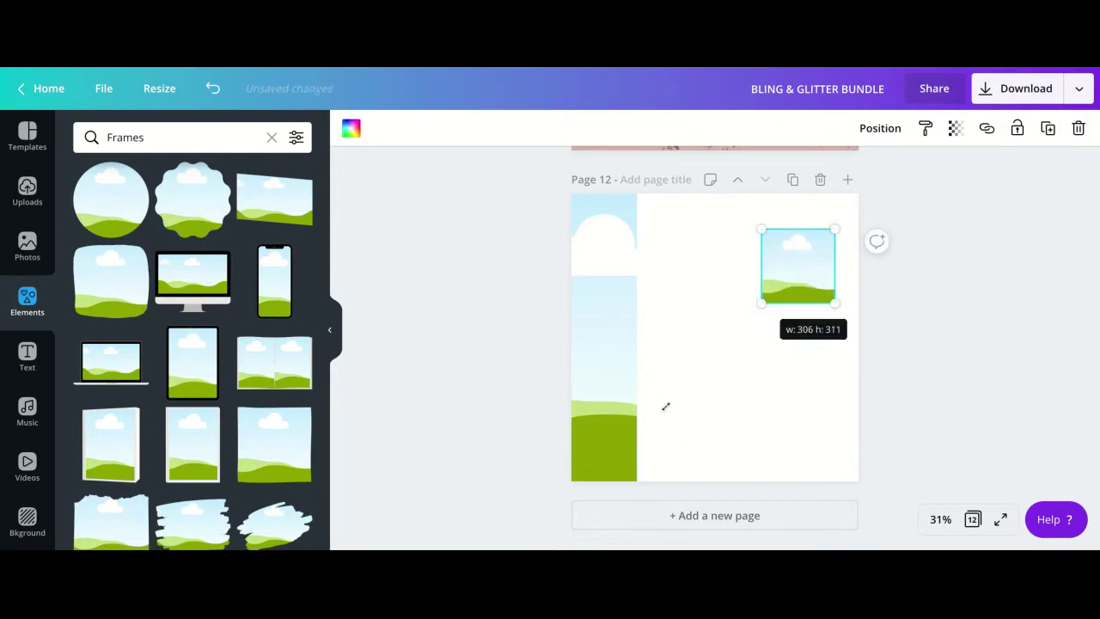
pyautogui.moveTo(666, 406); pyautogui.dragTo(663, 405)
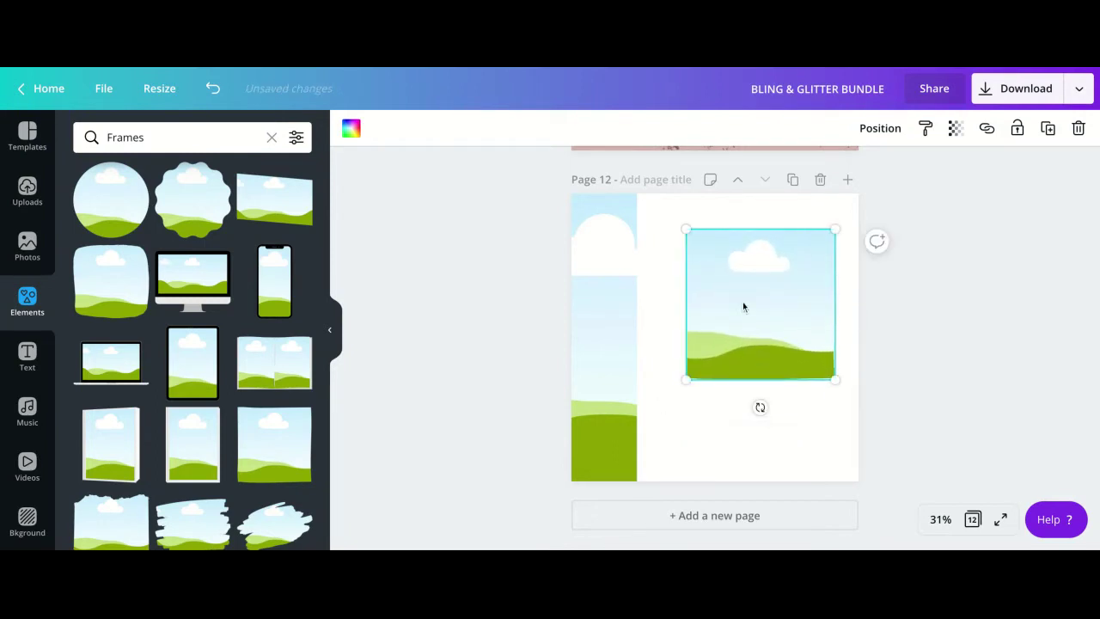
# Delete the square frame from page 12 and clear the Frames search to return to the element categories
pyautogui.press('Delete')
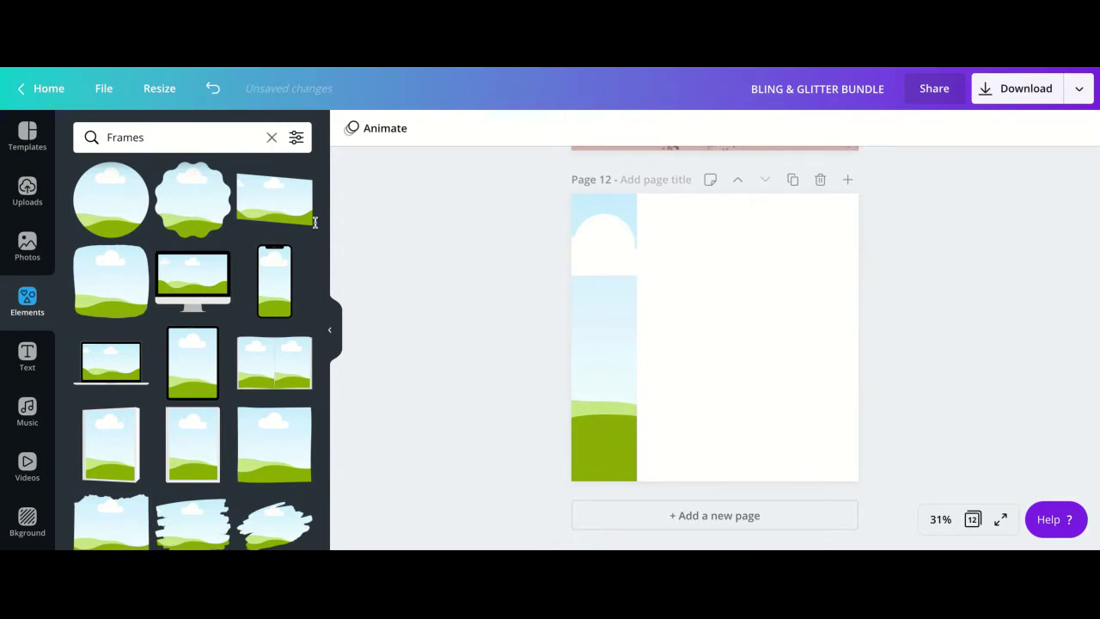
pyautogui.click(271, 137)
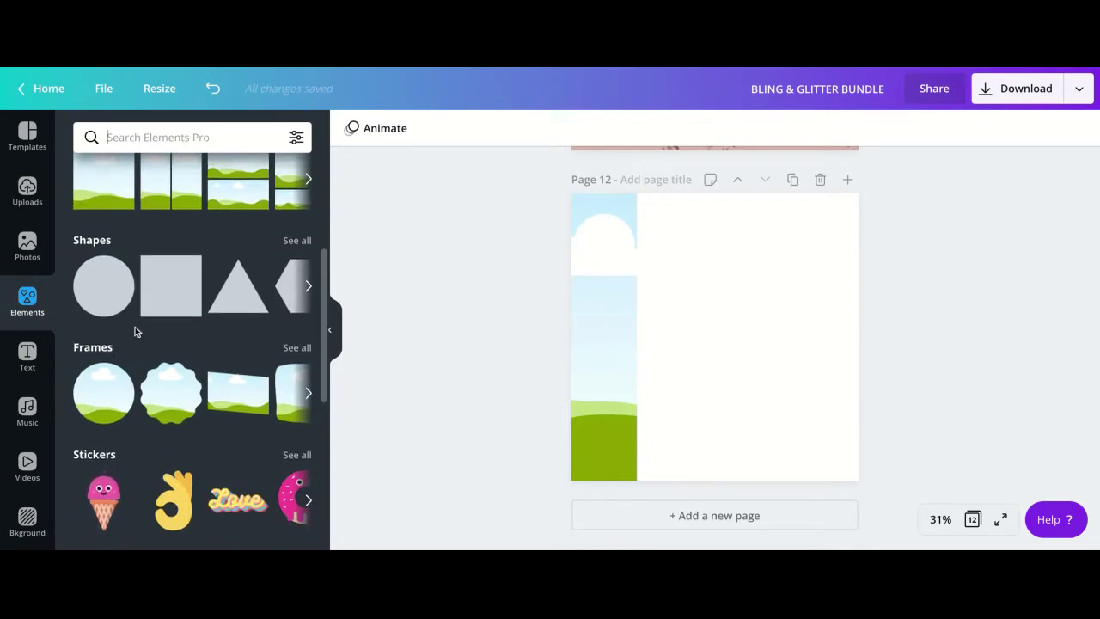
pyautogui.scroll(2, 135, 331)
pyautogui.scroll(3, 135, 327)
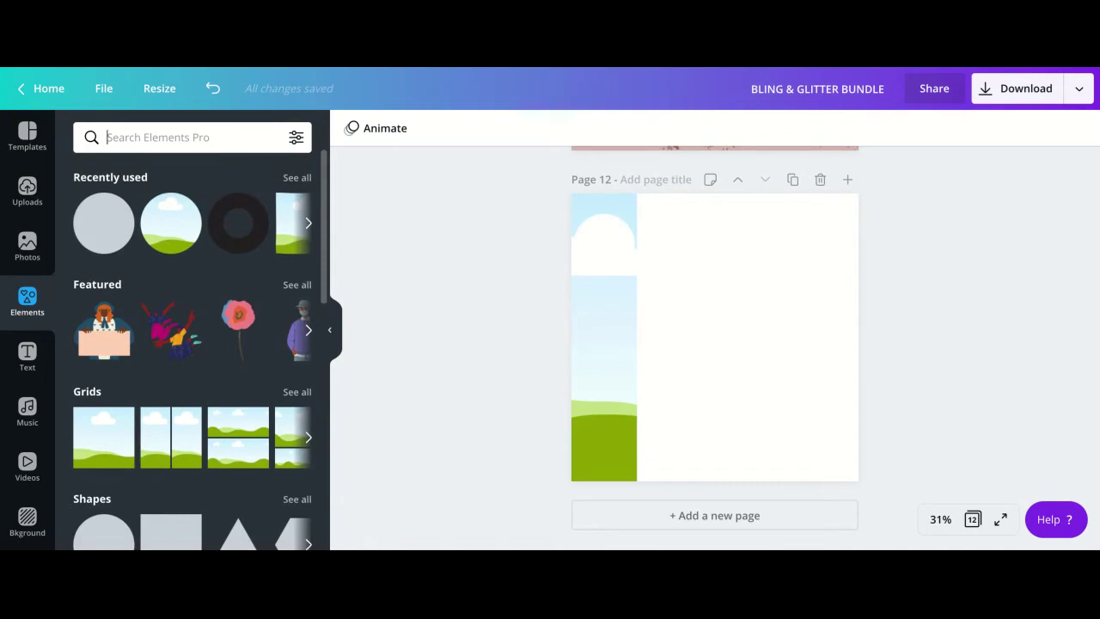
# Search the photo library for "rose gold"
pyautogui.click(27, 260)
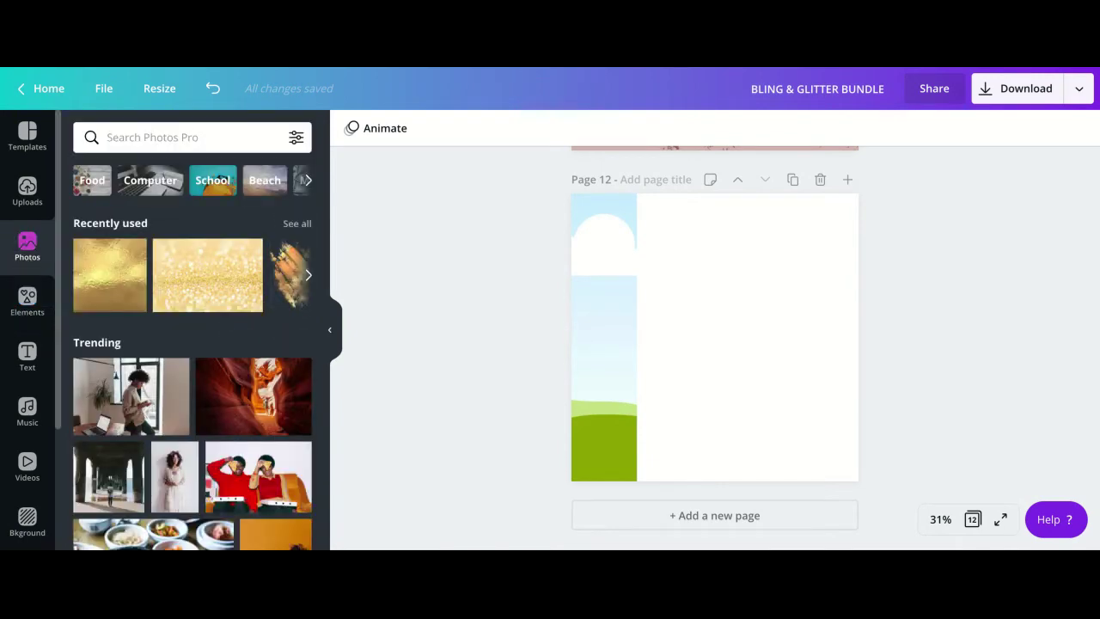
pyautogui.click(142, 140)
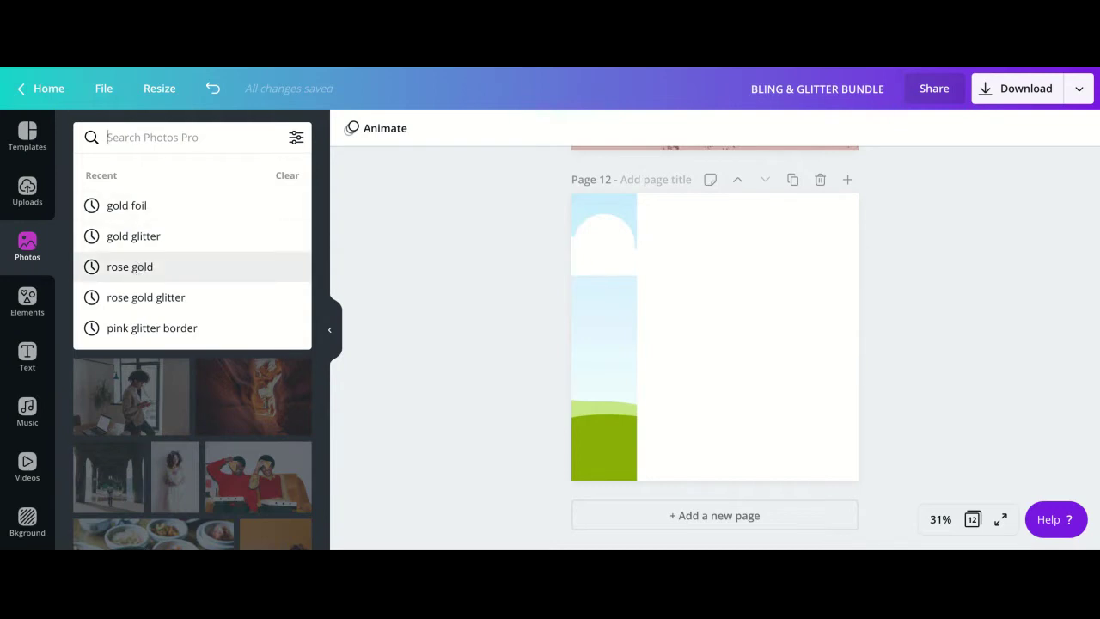
pyautogui.click(129, 266)
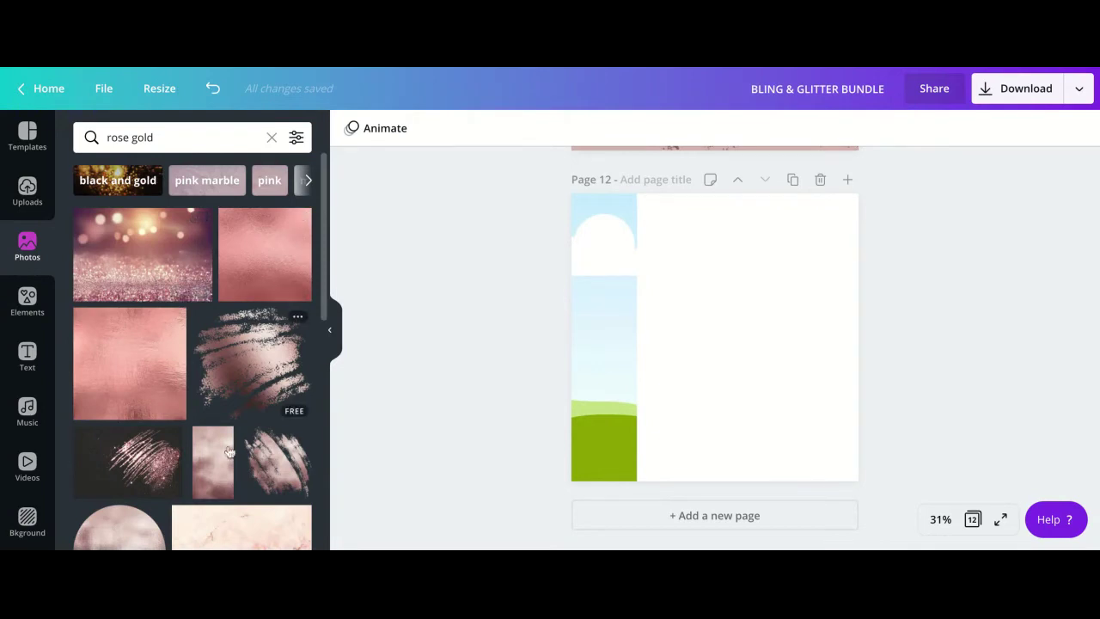
# Fill the vertical strip on page 12 with the white photo that has fine rose-gold glitter concentrated in its upper-right corner
pyautogui.scroll(-2, 203, 484)
pyautogui.scroll(-5, 203, 485)
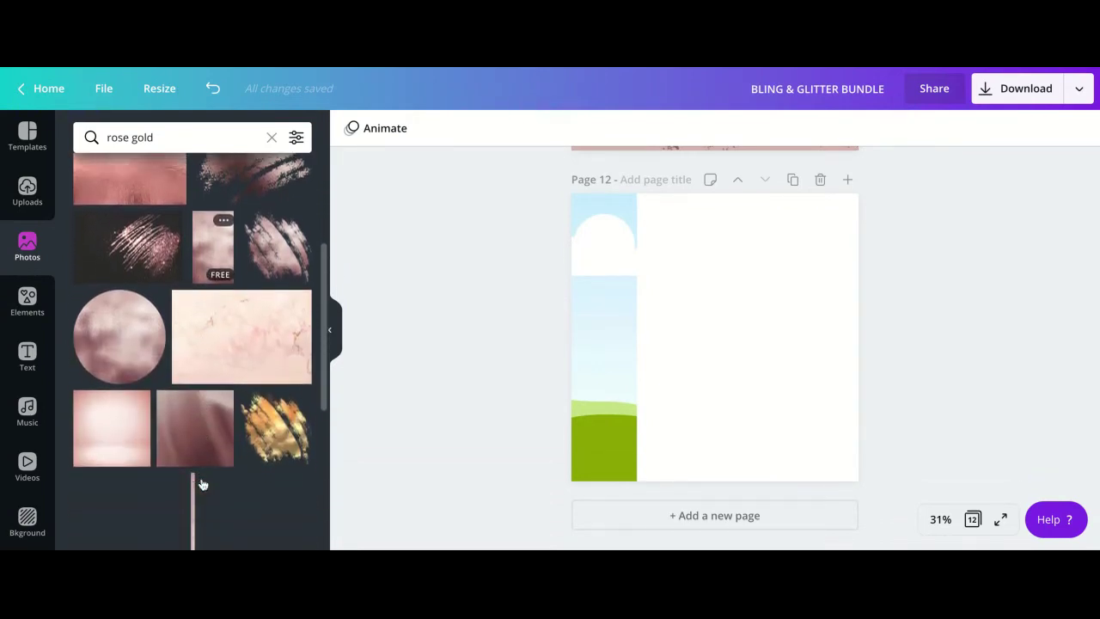
pyautogui.scroll(-6, 201, 351)
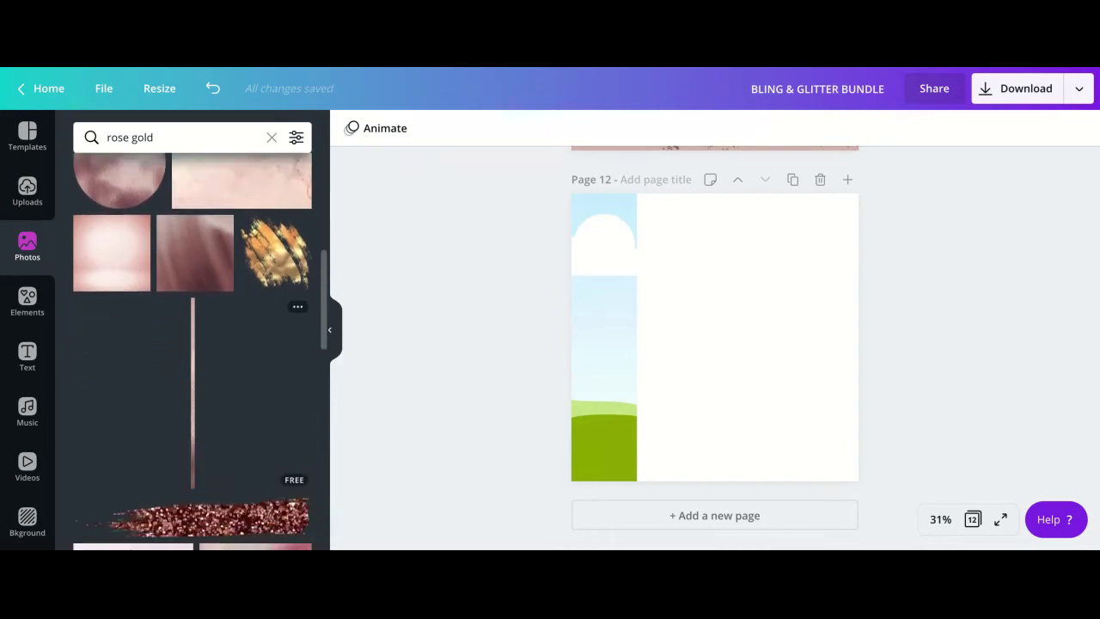
pyautogui.scroll(-9, 223, 327)
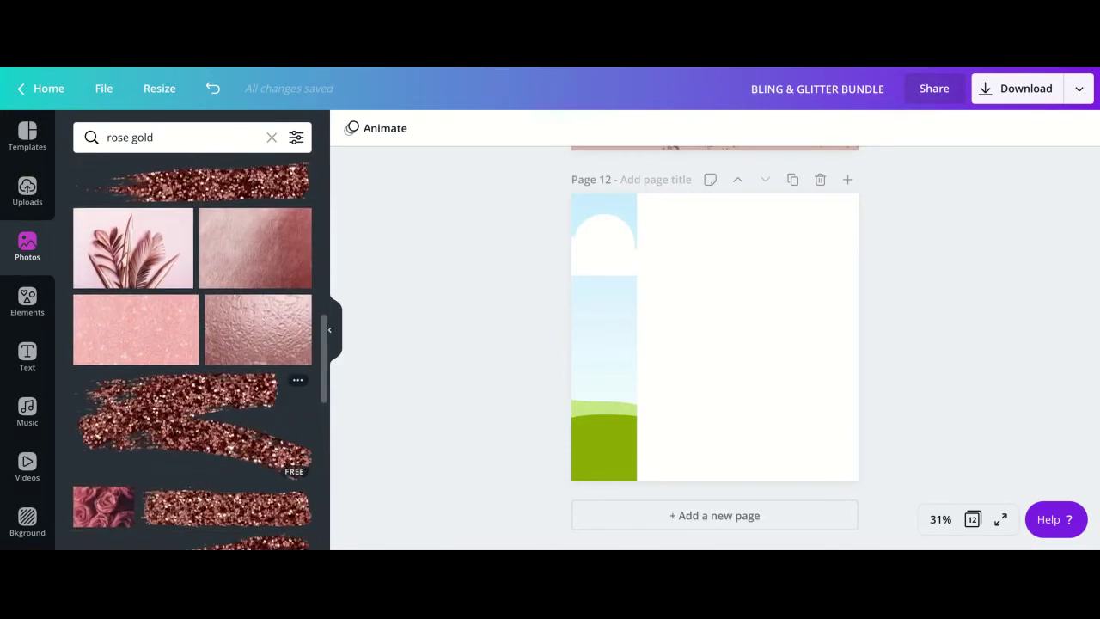
pyautogui.scroll(-12, 192, 351)
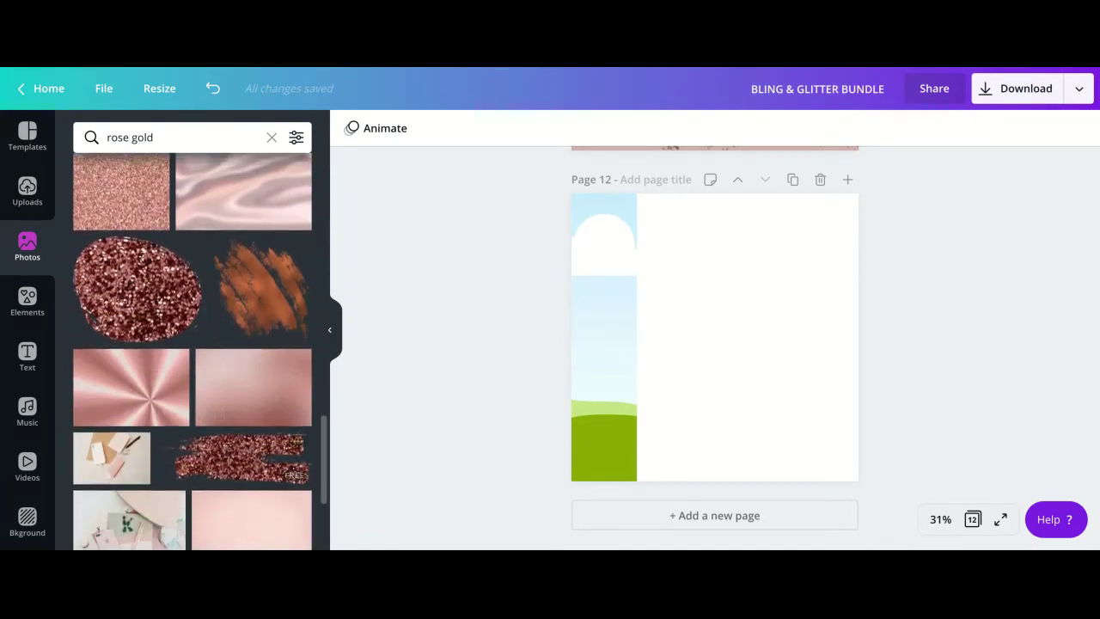
pyautogui.scroll(-8, 206, 454)
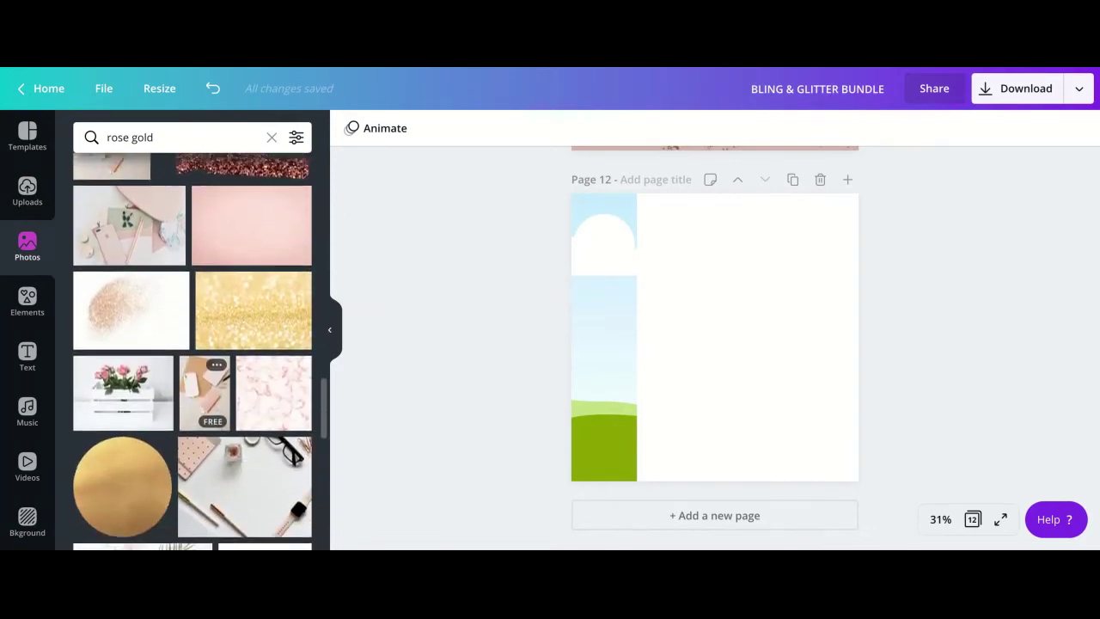
pyautogui.scroll(-15, 192, 351)
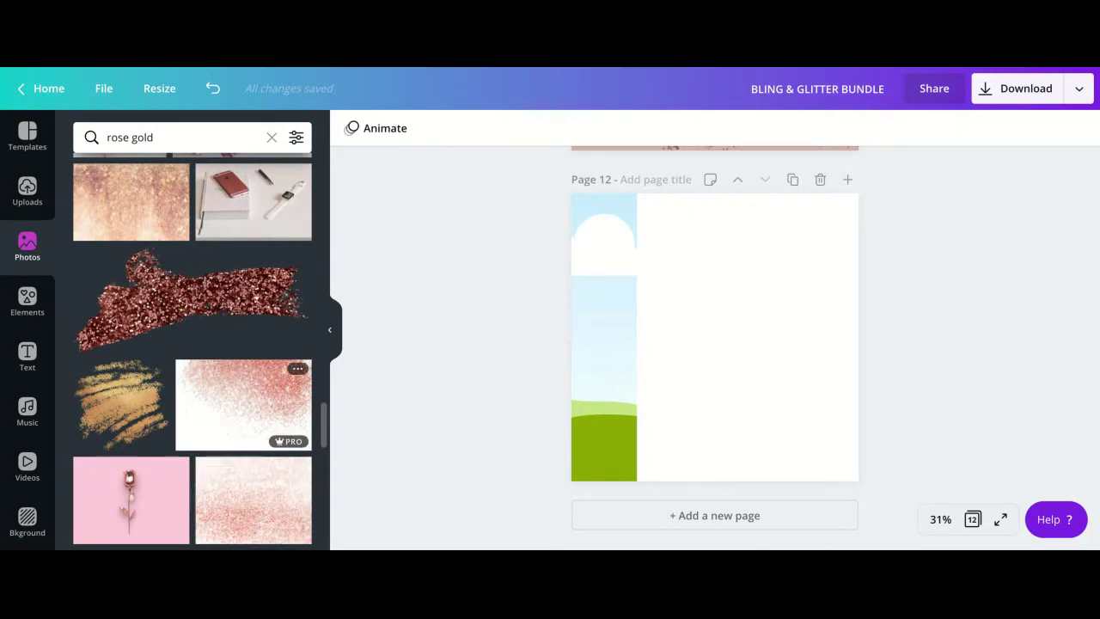
pyautogui.click(243, 404)
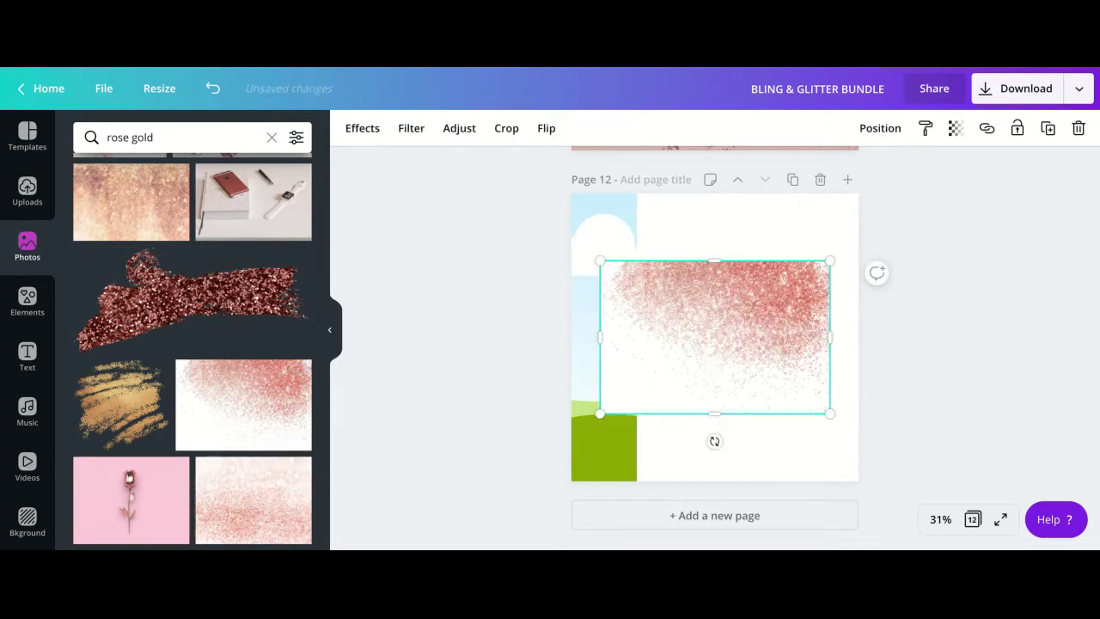
pyautogui.press('Delete')
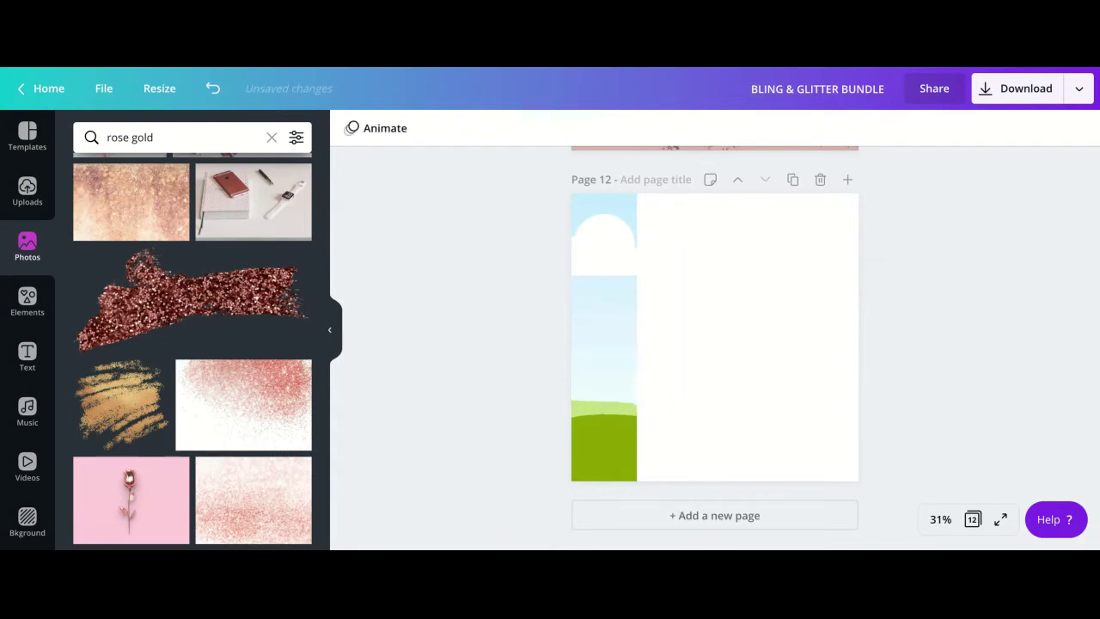
pyautogui.click(215, 433)
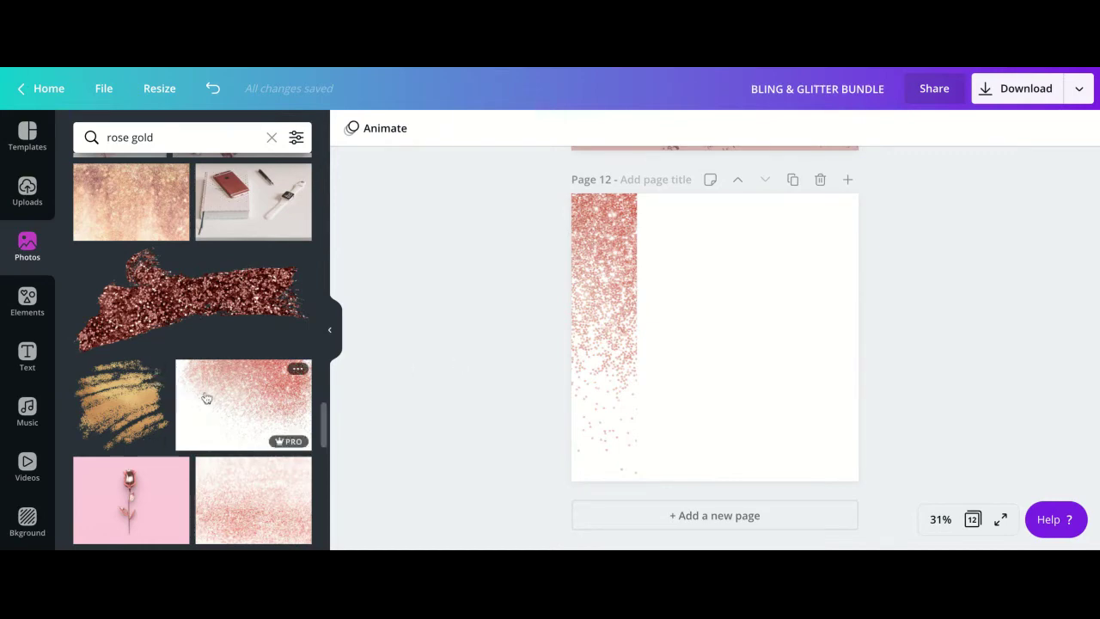
# Try the pink watercolor photo in the strip, shifting its crop so the photo's left part shows
pyautogui.scroll(-3, 207, 396)
pyautogui.scroll(-3, 206, 397)
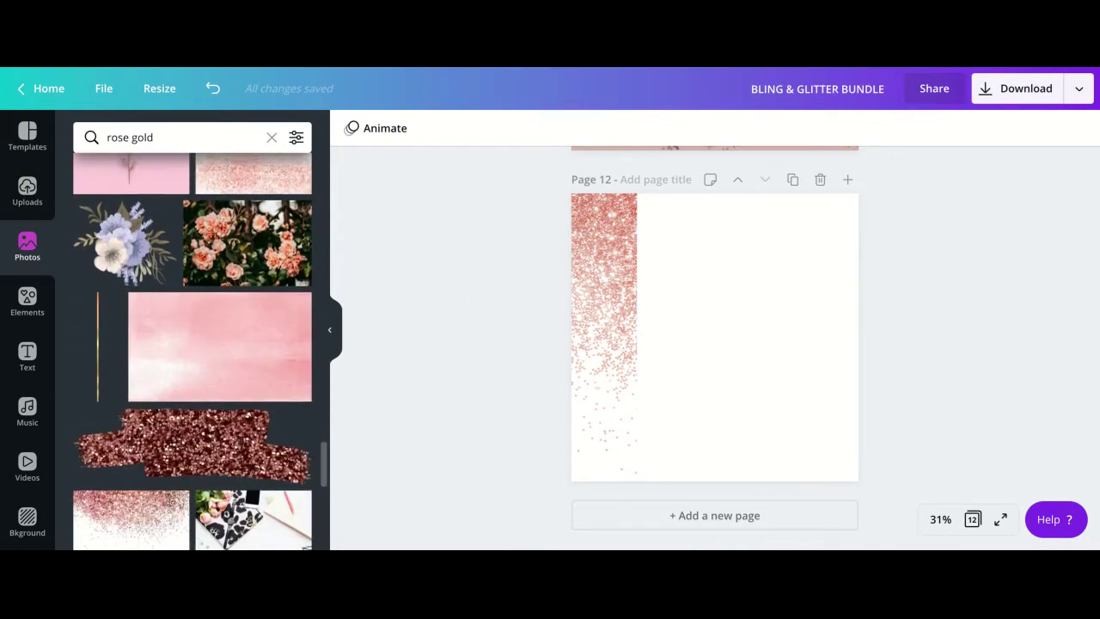
pyautogui.click(235, 258)
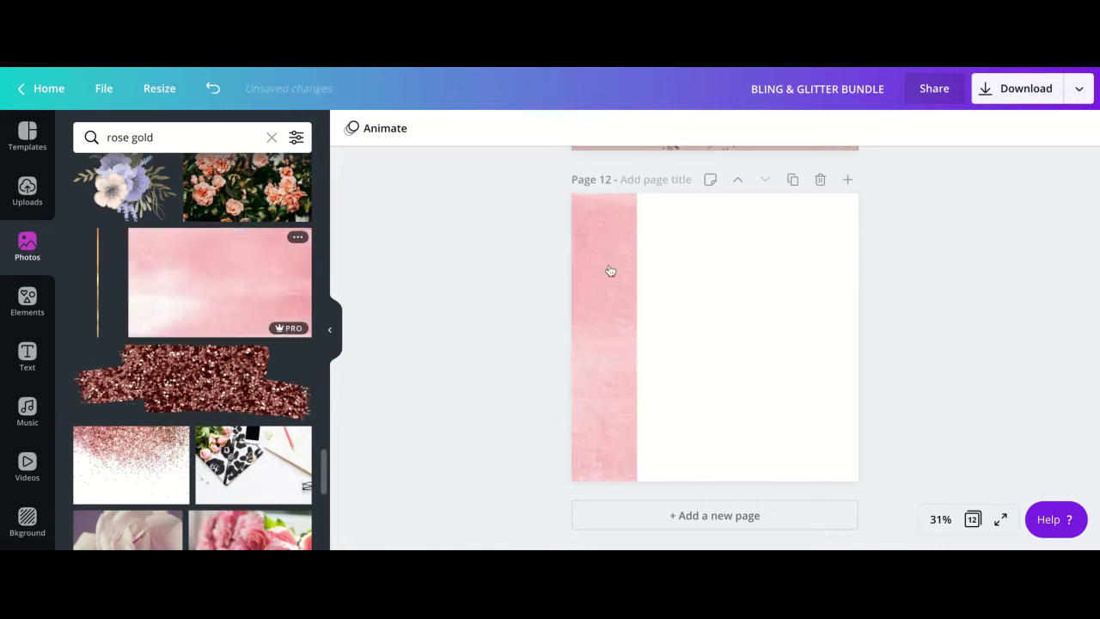
pyautogui.doubleClick(599, 273)
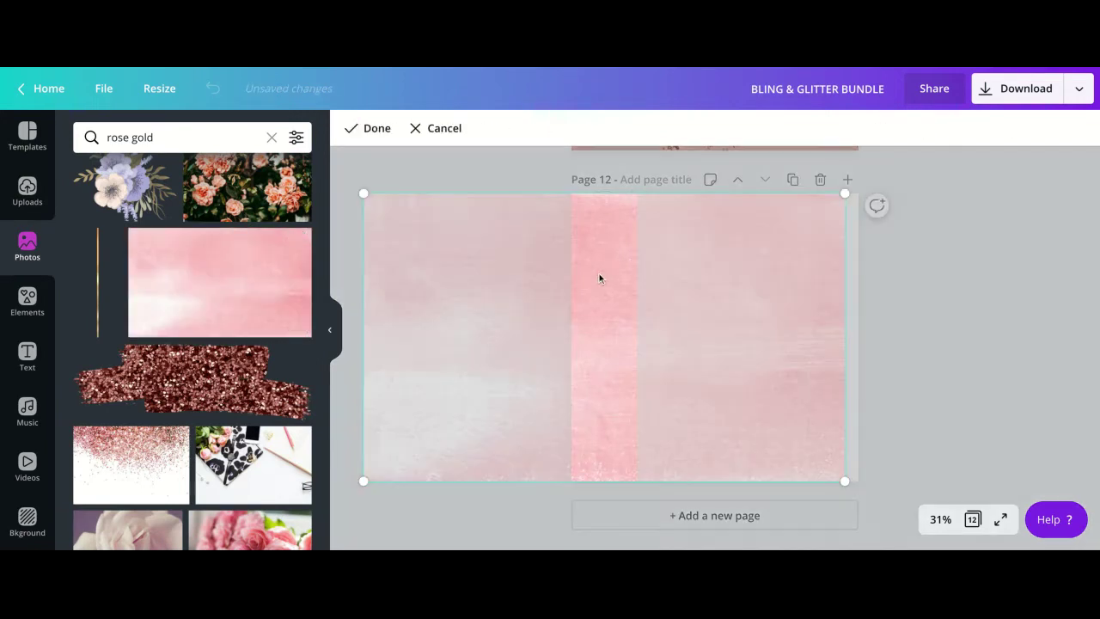
pyautogui.moveTo(599, 273); pyautogui.dragTo(800, 273)
pyautogui.click(365, 129)
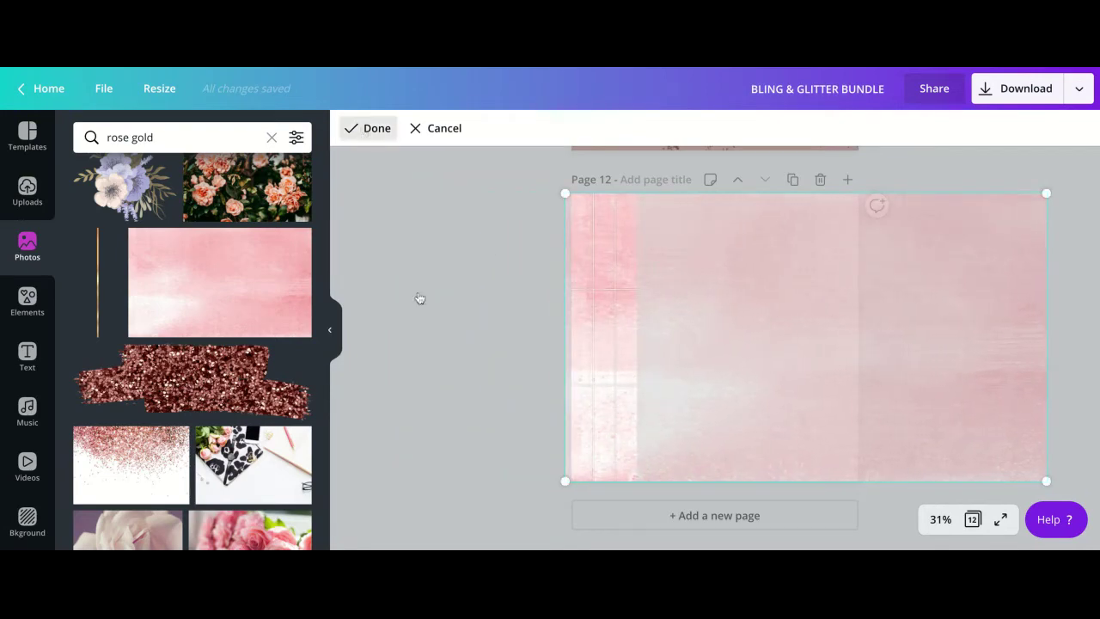
pyautogui.click(430, 328)
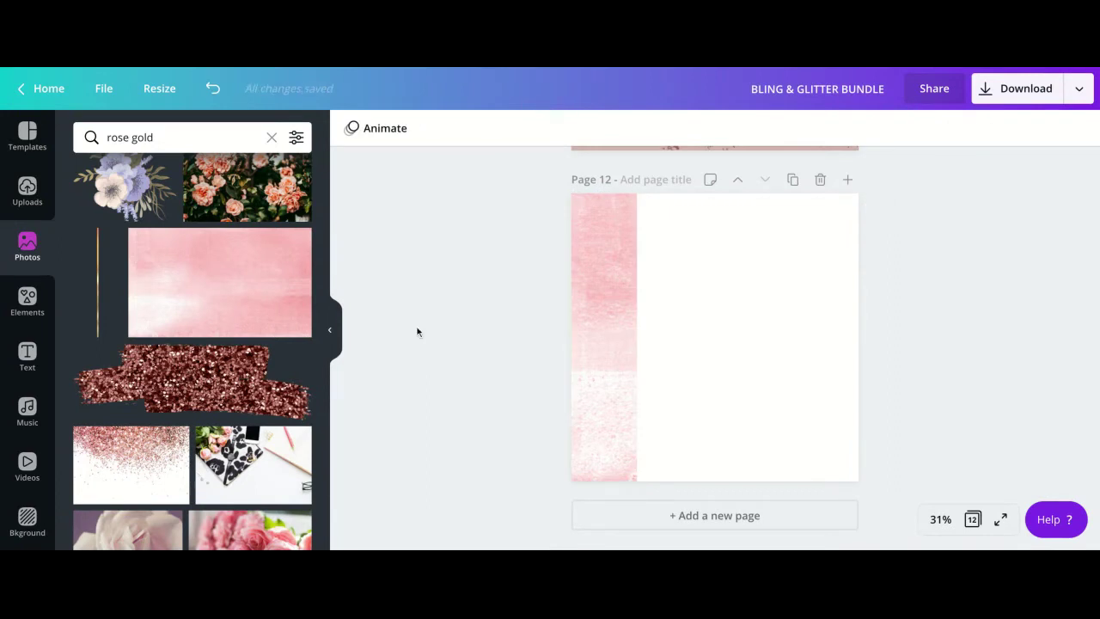
# Try the coarser rose-gold glitter photo in the strip, and undo back to the fine glitter photo
pyautogui.moveTo(157, 493); pyautogui.dragTo(604, 335)
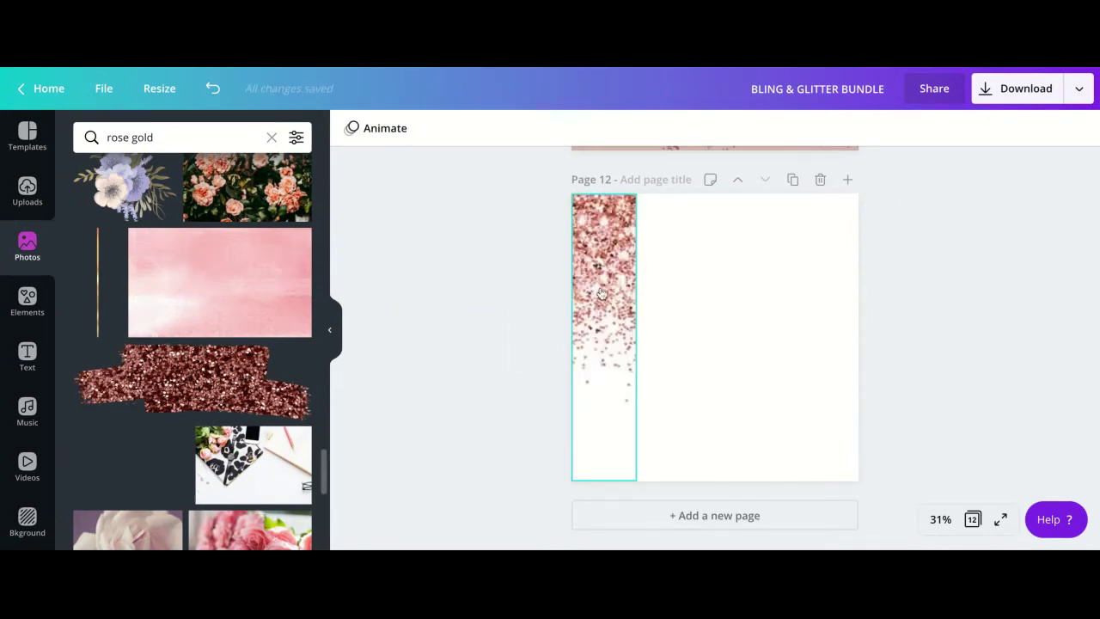
pyautogui.moveTo(602, 294); pyautogui.dragTo(604, 297)
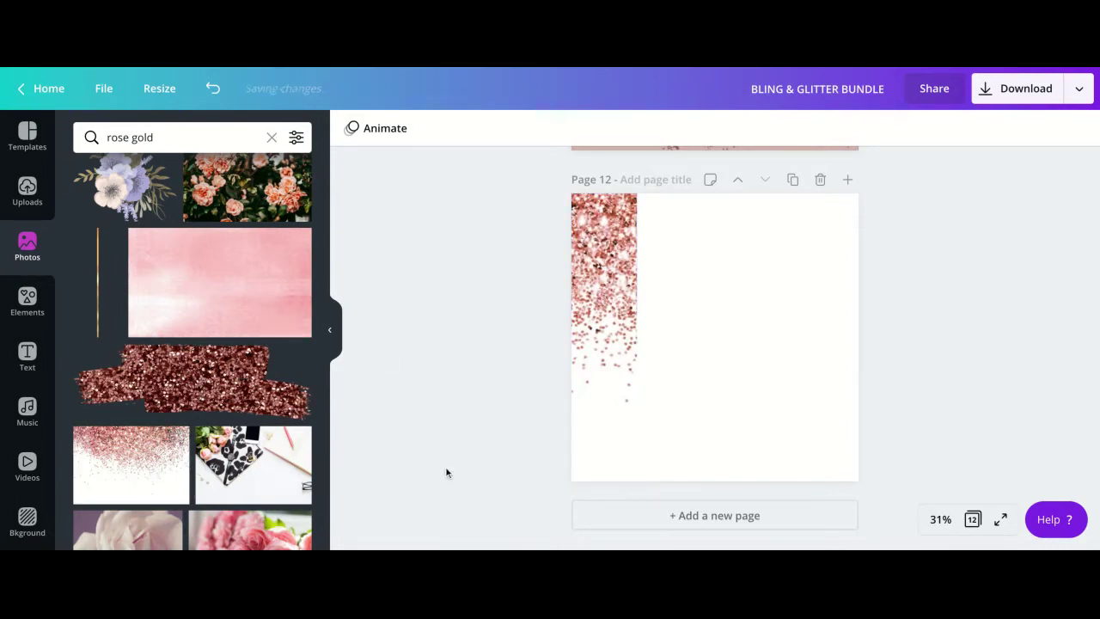
pyautogui.click(213, 88)
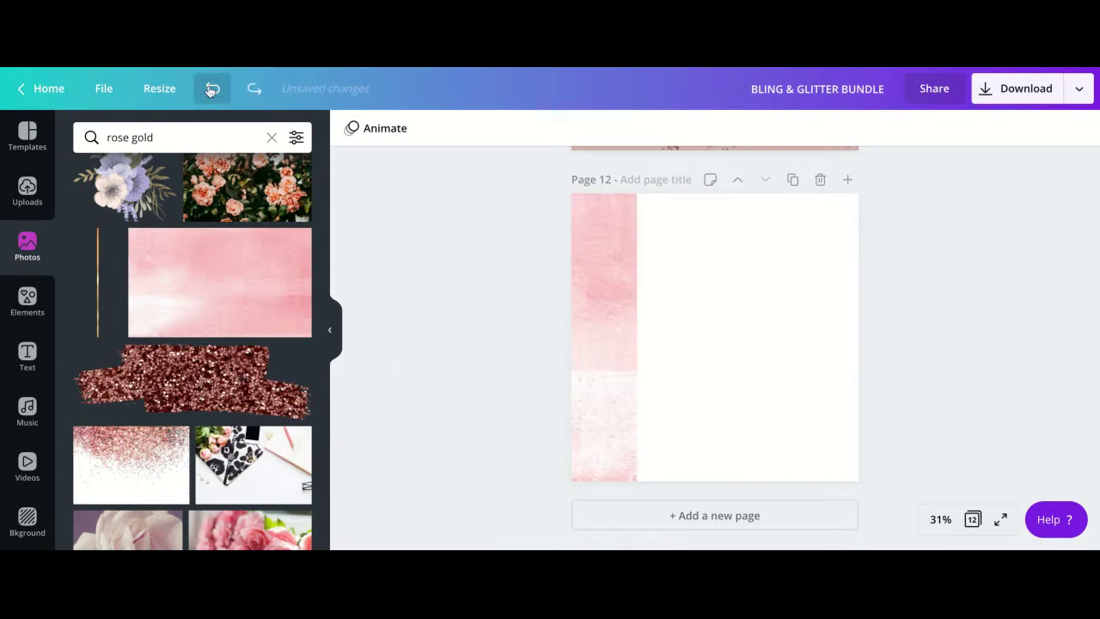
pyautogui.click(212, 88)
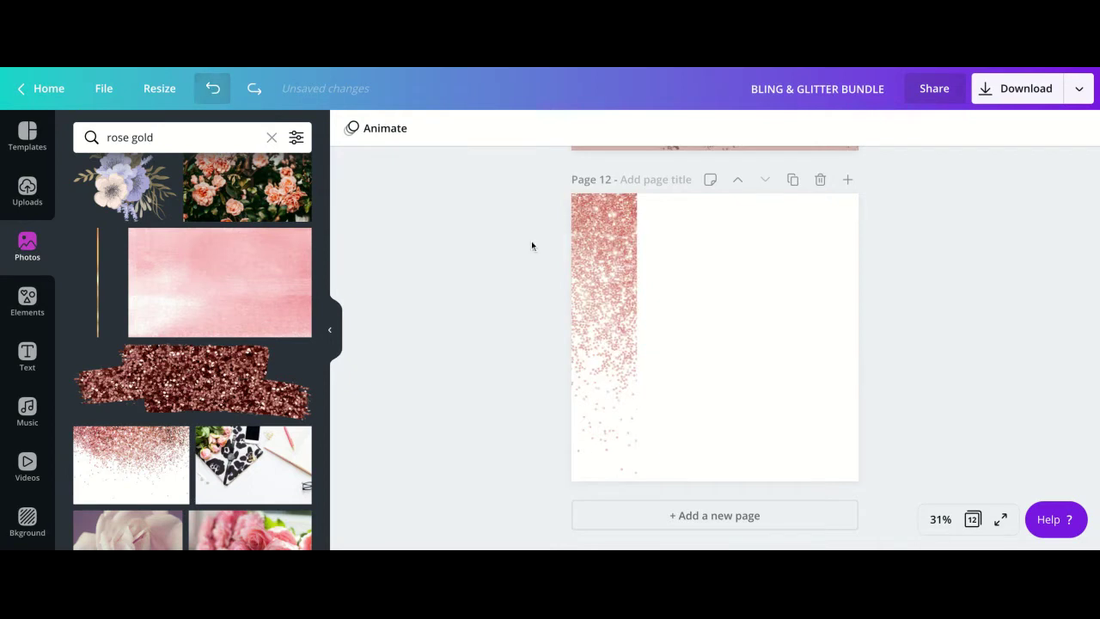
# Widen the glitter strip to the full page width and shorten it to a band across the lower part of page 12
pyautogui.scroll(2, 492, 279)
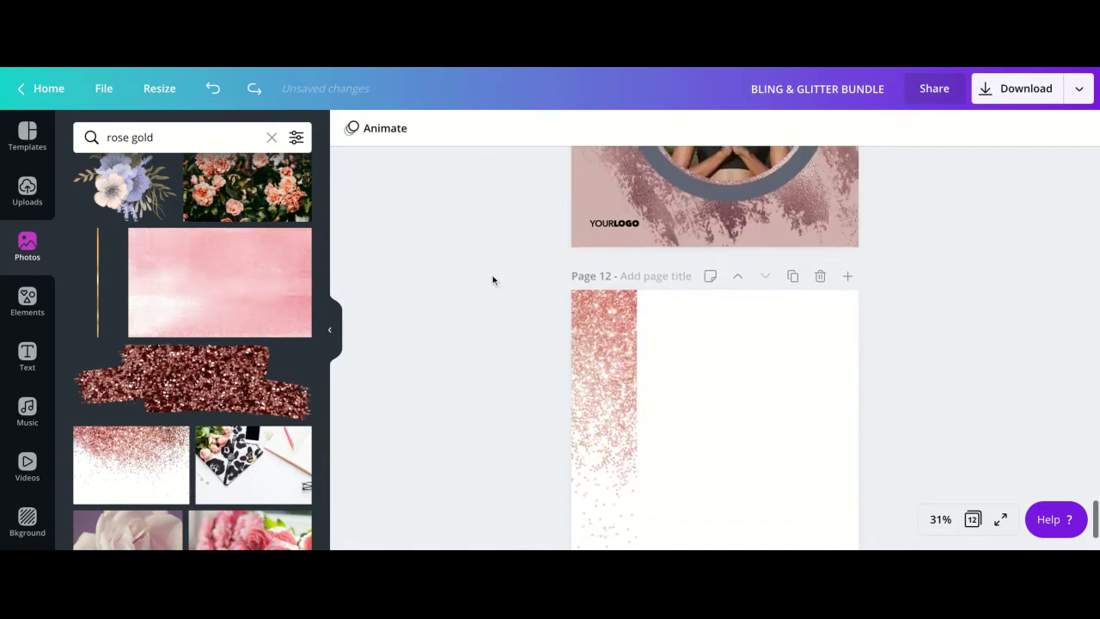
pyautogui.scroll(-2, 493, 280)
pyautogui.scroll(1, 493, 279)
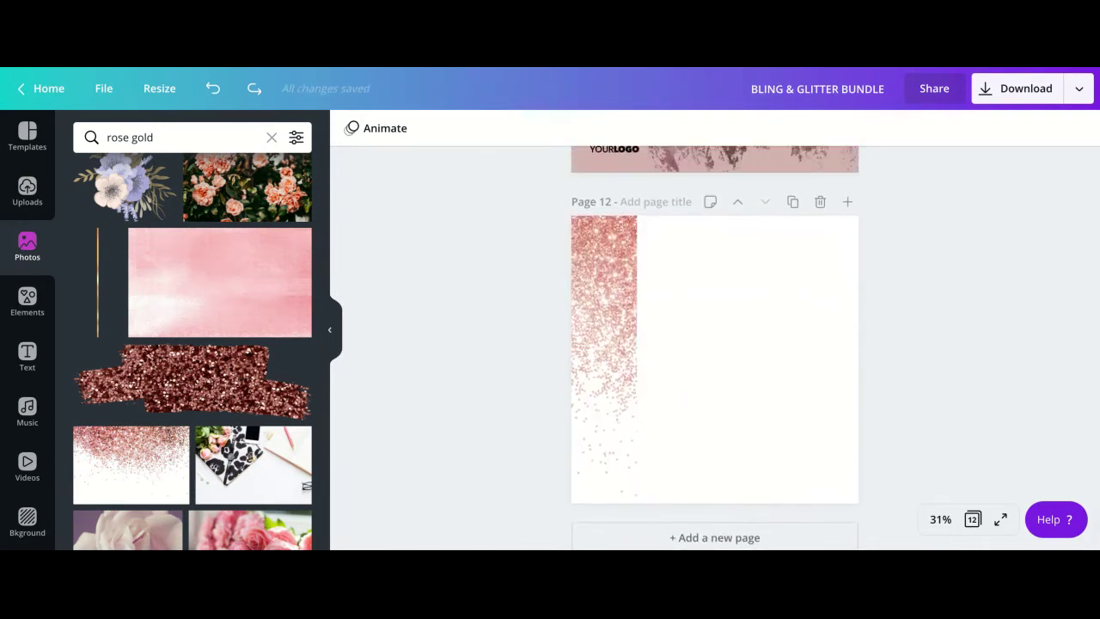
pyautogui.click(617, 350)
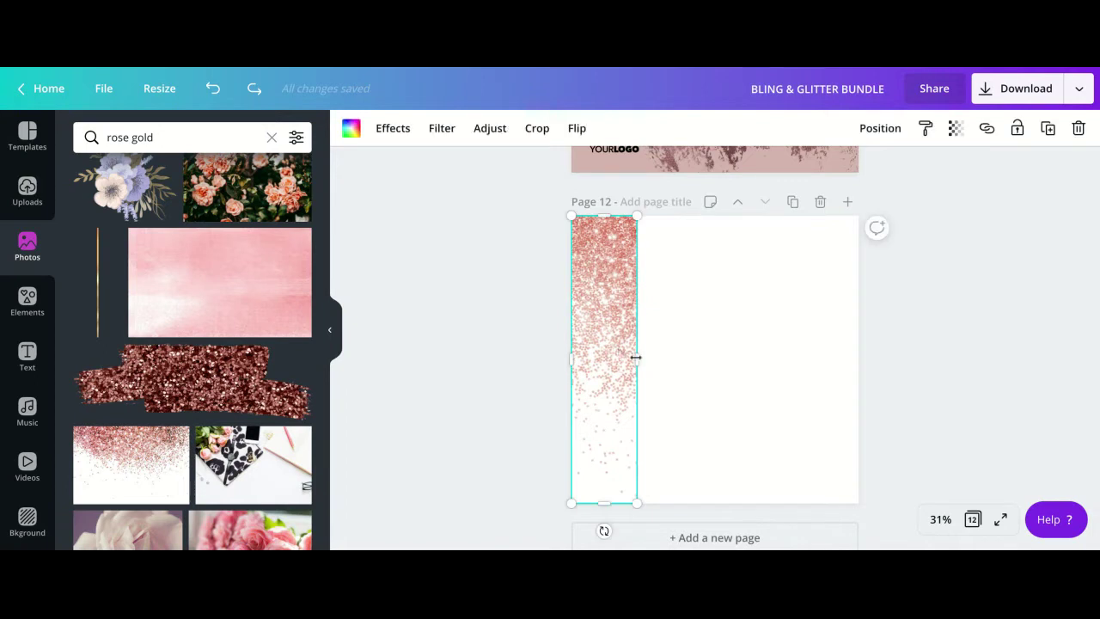
pyautogui.moveTo(637, 358); pyautogui.dragTo(858, 358)
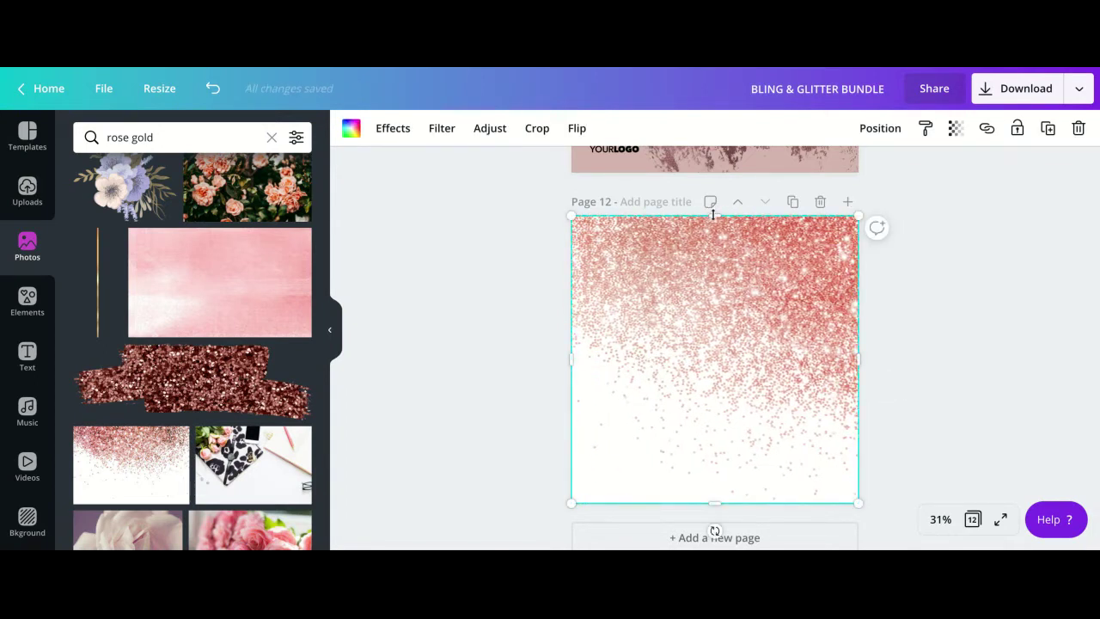
pyautogui.moveTo(713, 214); pyautogui.dragTo(713, 385)
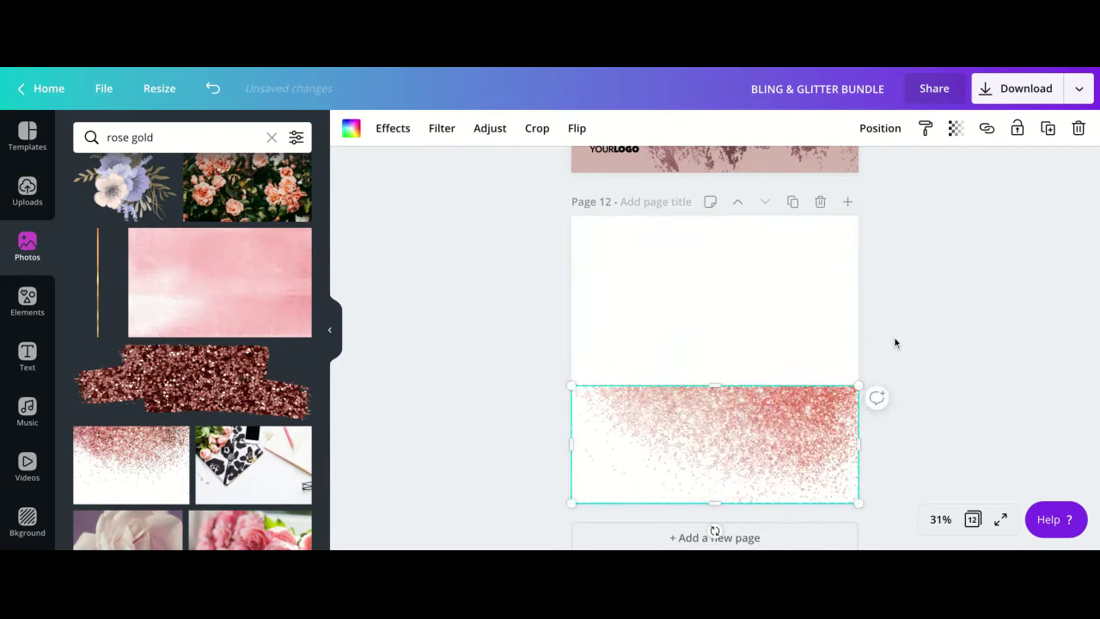
pyautogui.click(894, 343)
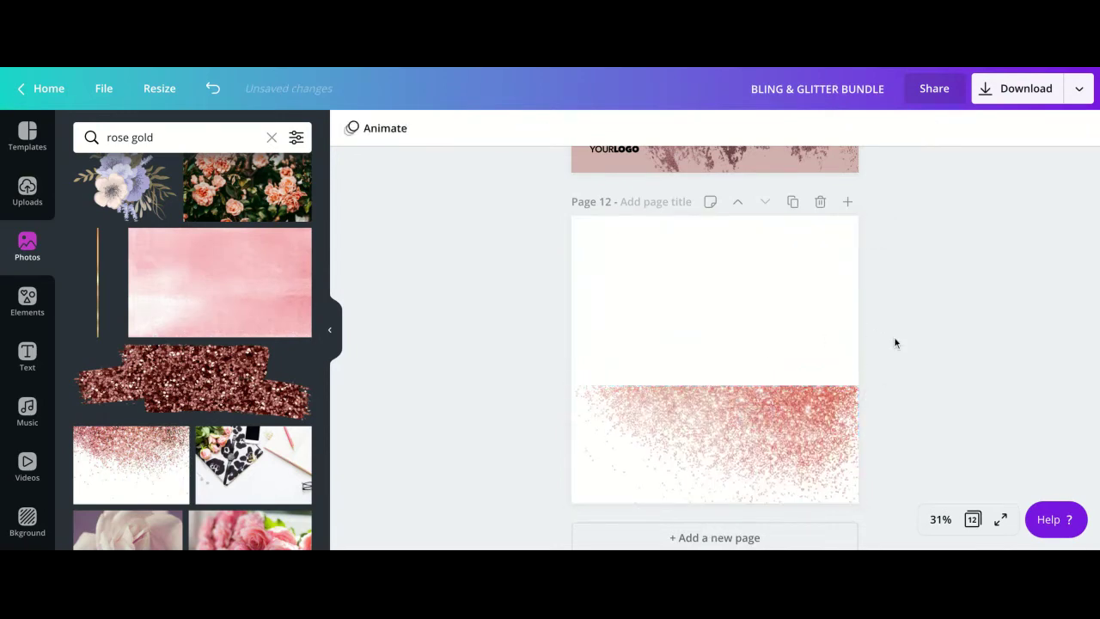
# Extend the glitter band upward to a height of 1,200 so it covers the whole page
pyautogui.click(754, 421)
pyautogui.moveTo(715, 387); pyautogui.dragTo(716, 216)
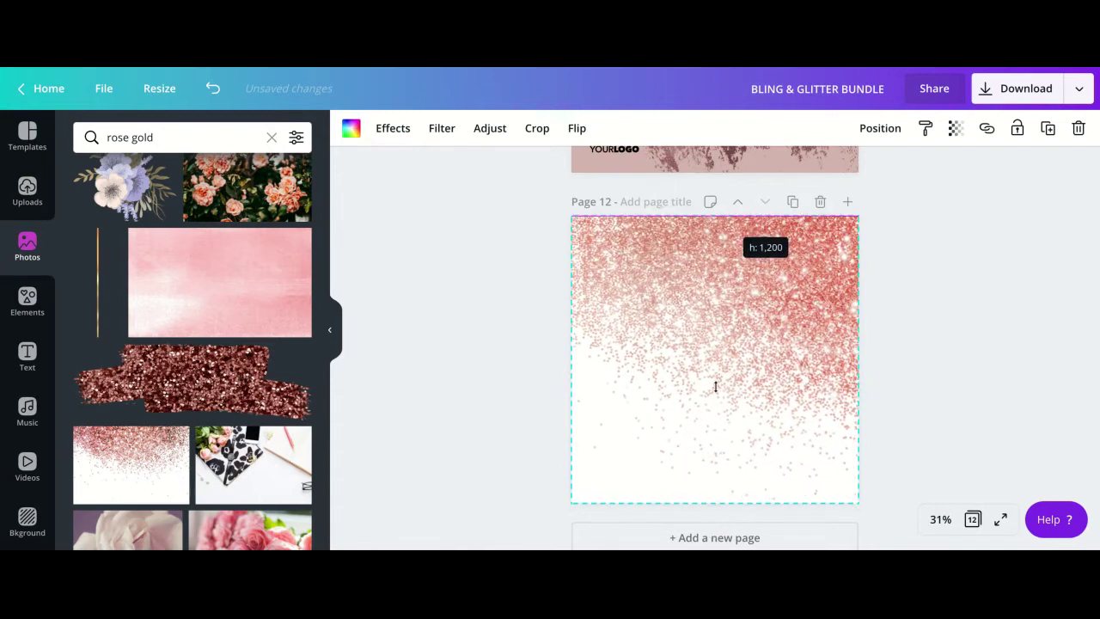
pyautogui.click(476, 348)
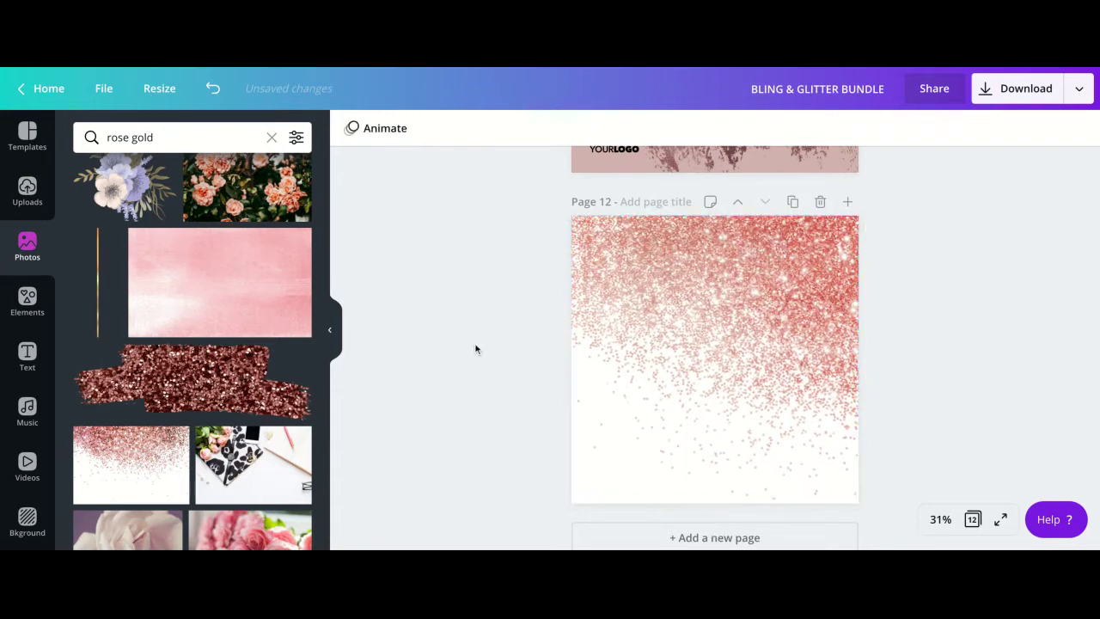
# Narrow the glitter grid to a full-height strip about 297 wide along the page's left edge
pyautogui.click(817, 375)
pyautogui.moveTo(858, 361); pyautogui.dragTo(642, 361)
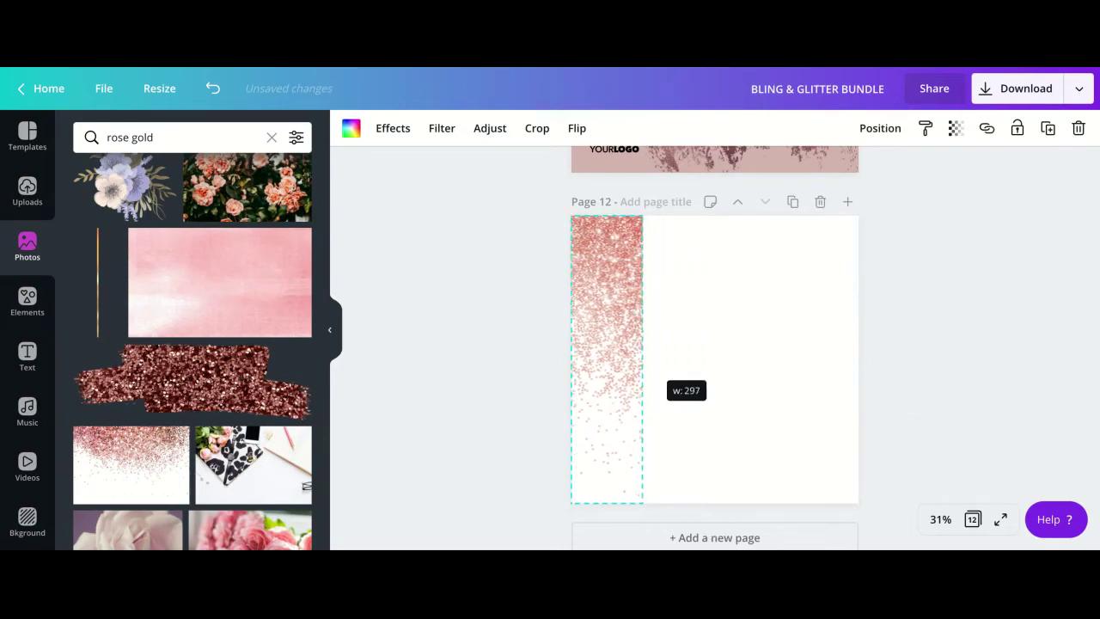
pyautogui.click(495, 398)
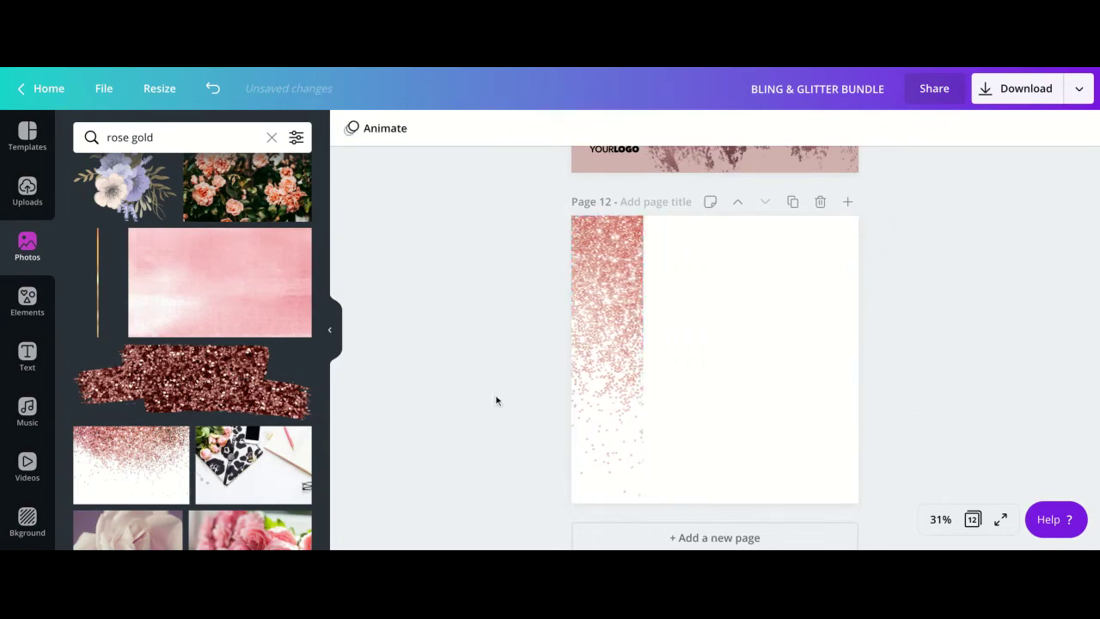
pyautogui.click(785, 375)
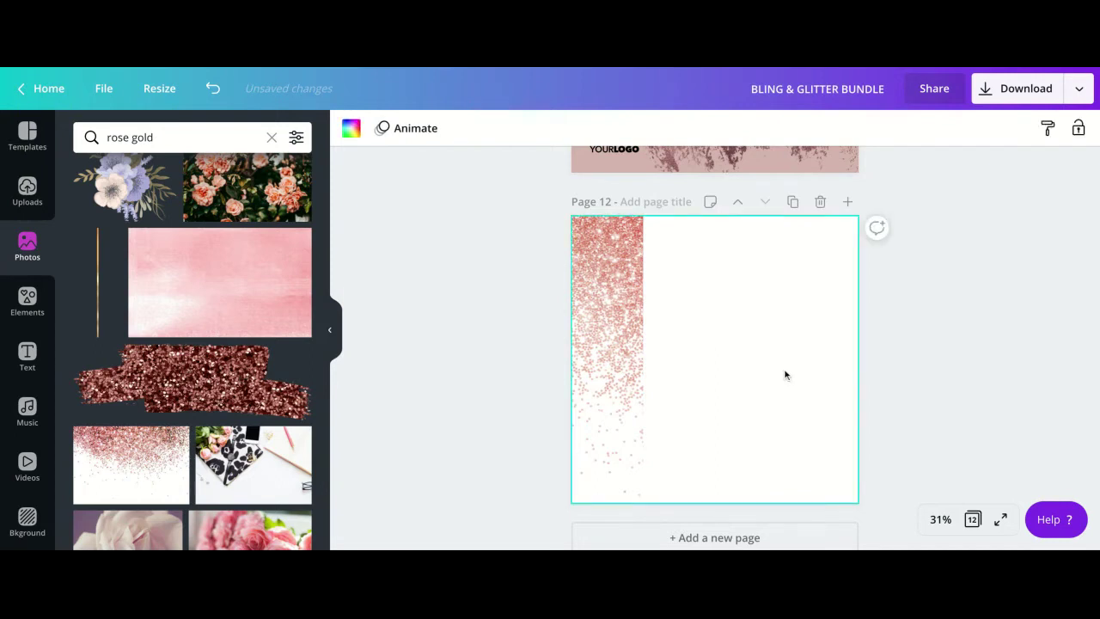
# Add a square shape and stretch it to full page height beside the glitter strip on page 12, leaving a thin white gap
pyautogui.click(438, 290)
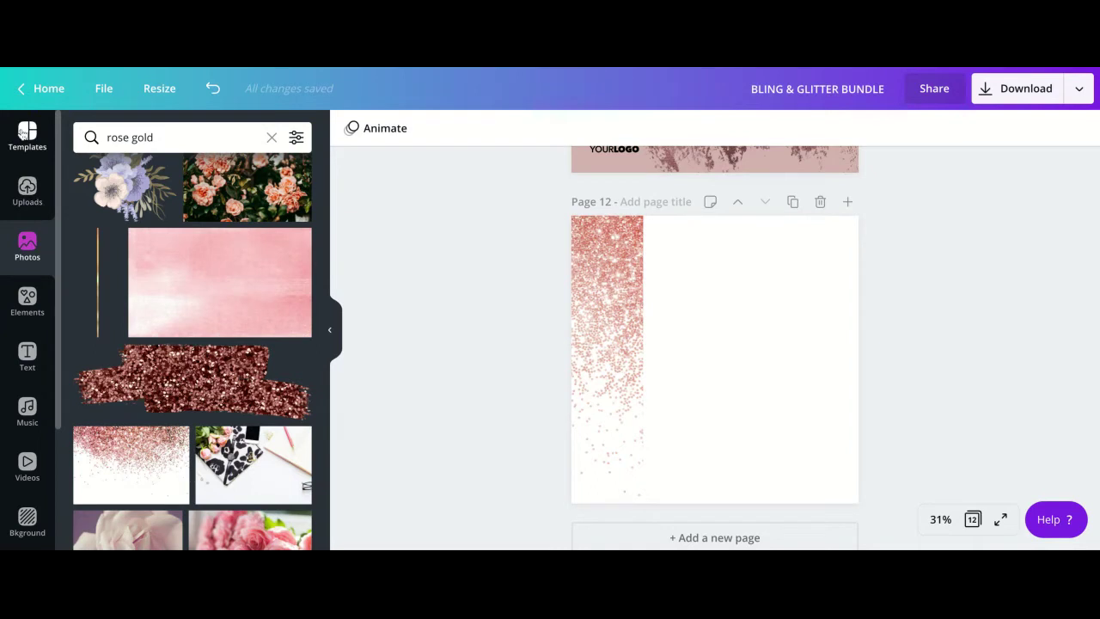
pyautogui.click(27, 297)
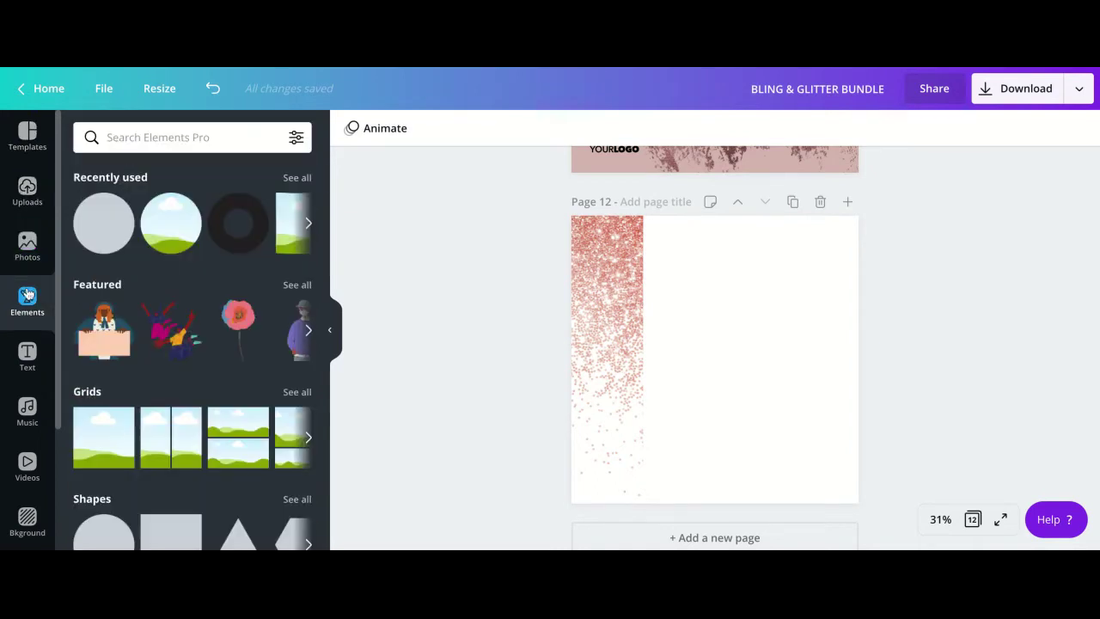
pyautogui.click(296, 177)
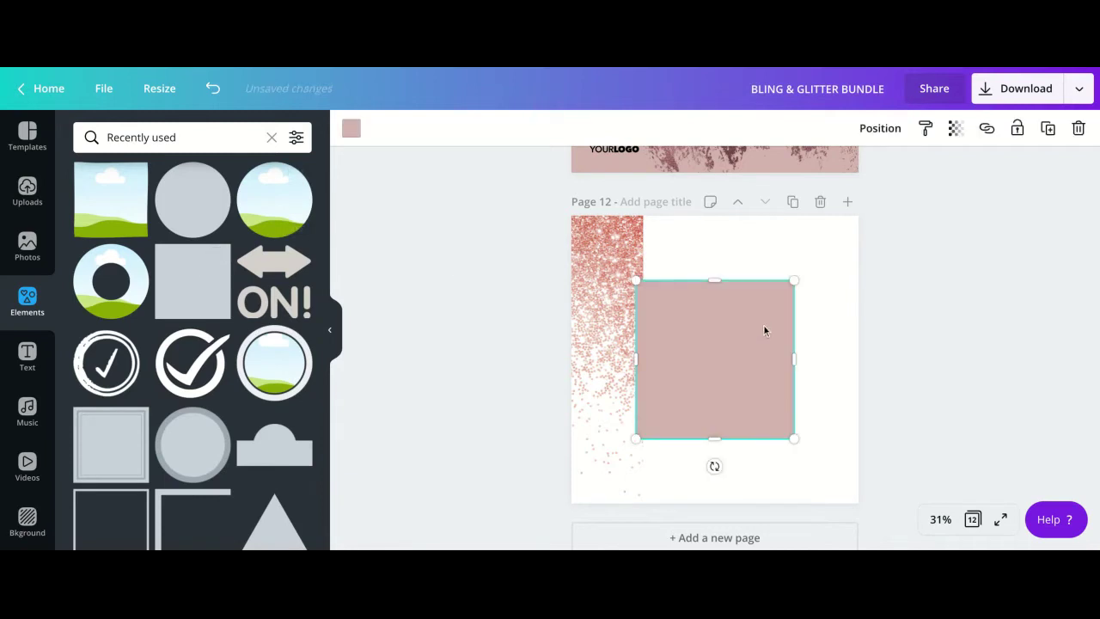
pyautogui.moveTo(745, 337)
pyautogui.mouseDown()
pyautogui.moveTo(791, 269)
pyautogui.moveTo(824, 260)
pyautogui.moveTo(733, 352)
pyautogui.moveTo(738, 341)
pyautogui.mouseUp()
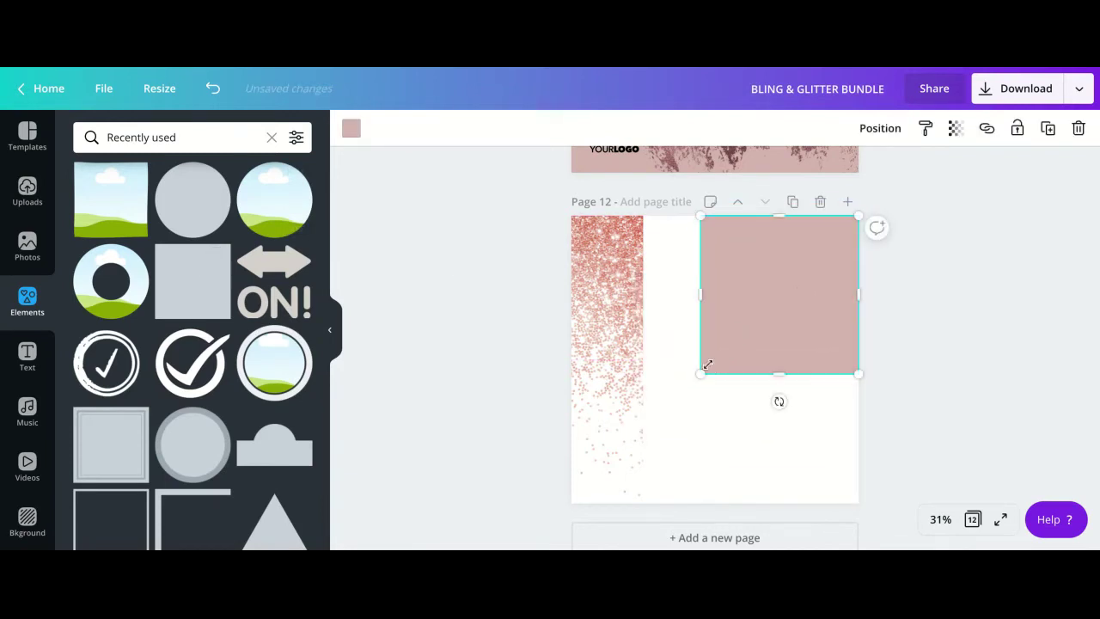
pyautogui.moveTo(699, 292); pyautogui.dragTo(650, 292)
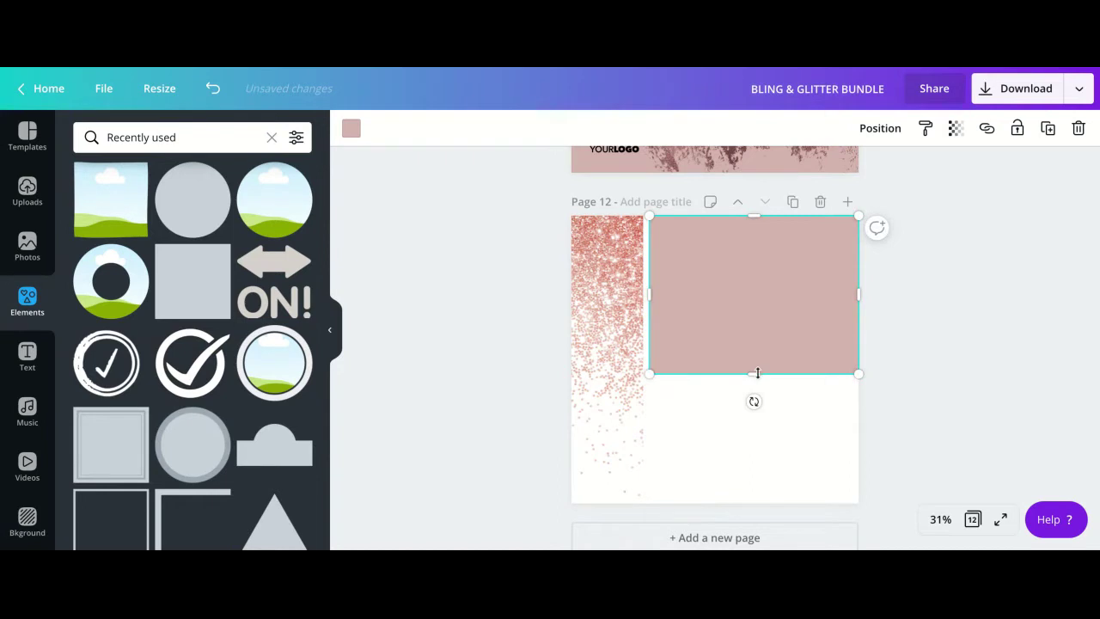
pyautogui.moveTo(757, 373); pyautogui.dragTo(755, 506)
pyautogui.click(486, 354)
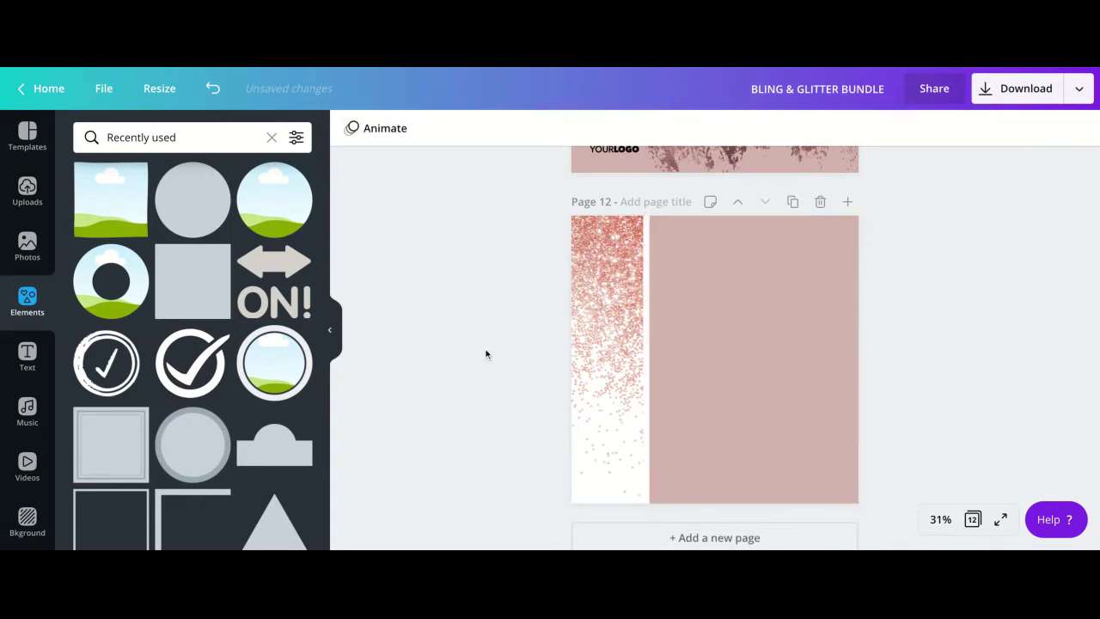
# Try several pinks on the rectangle beside the glitter strip, settling on the medium-light dusty pink from the photo colors
pyautogui.click(782, 352)
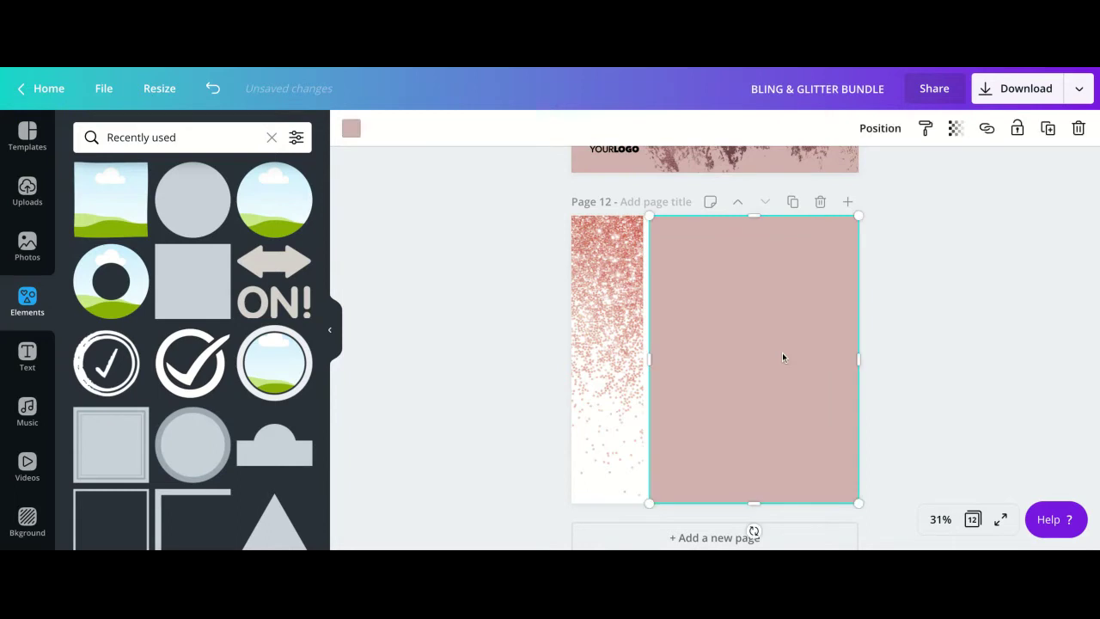
pyautogui.click(350, 129)
pyautogui.click(251, 280)
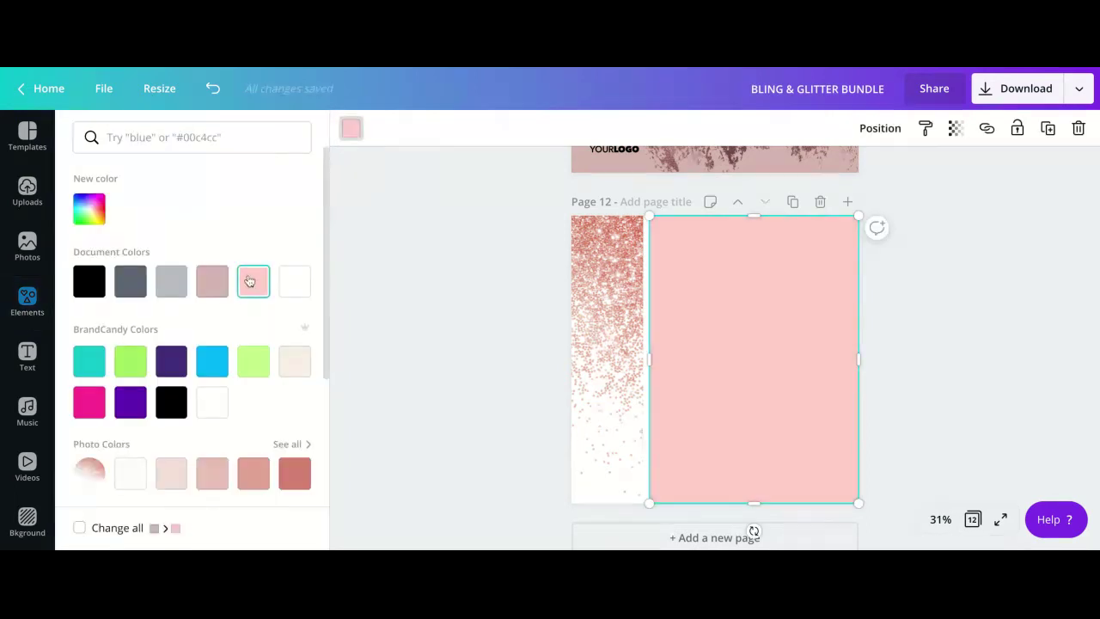
pyautogui.click(171, 471)
pyautogui.scroll(-2, 173, 471)
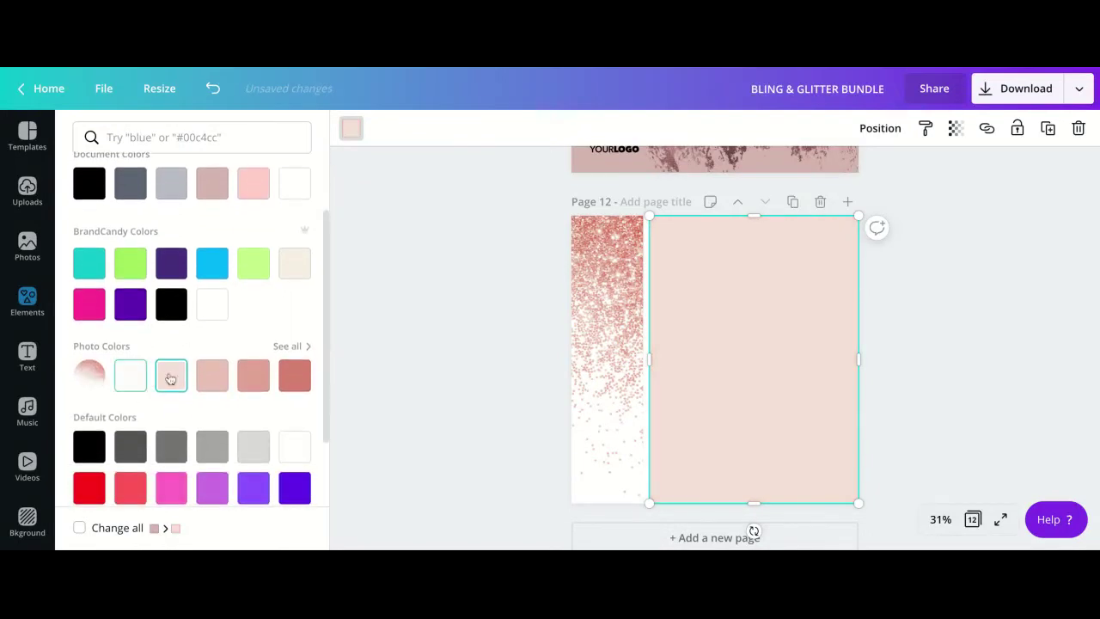
pyautogui.click(294, 378)
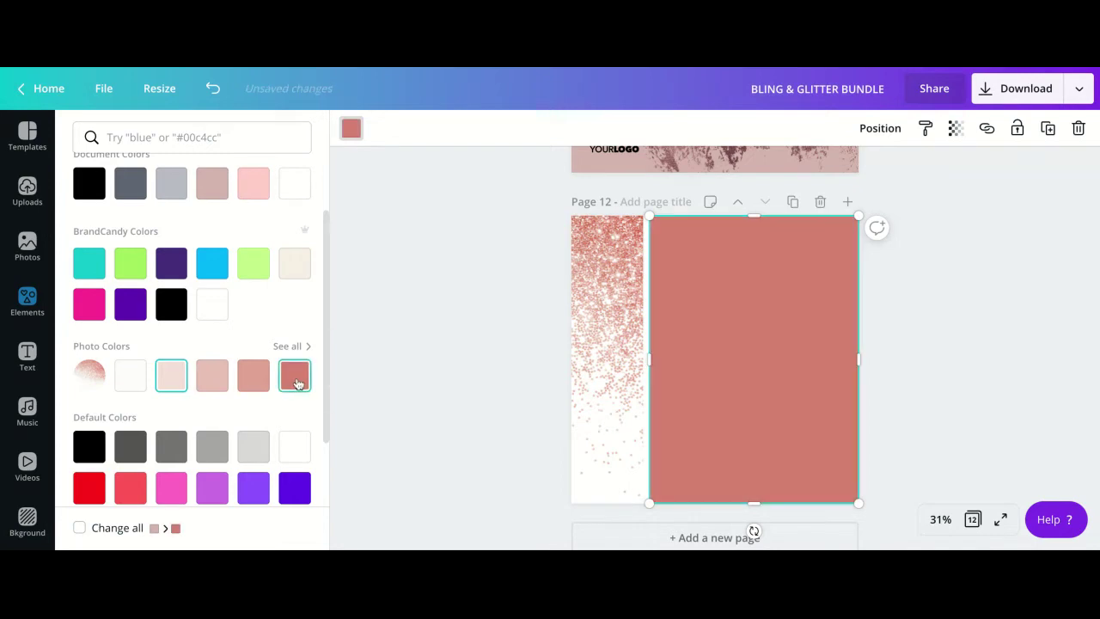
pyautogui.click(260, 385)
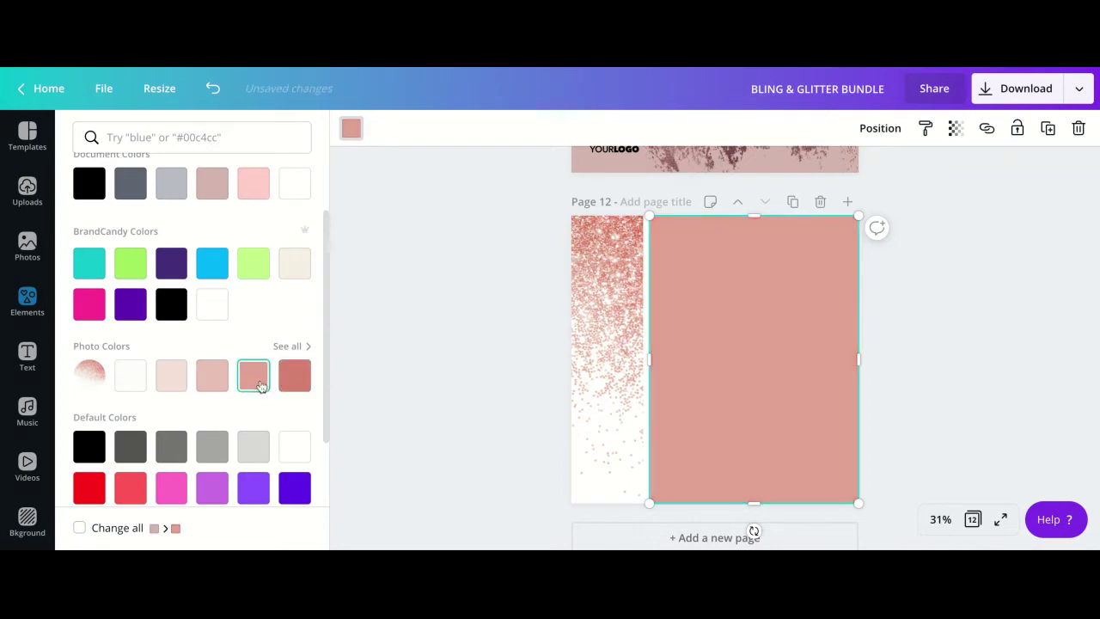
pyautogui.click(213, 383)
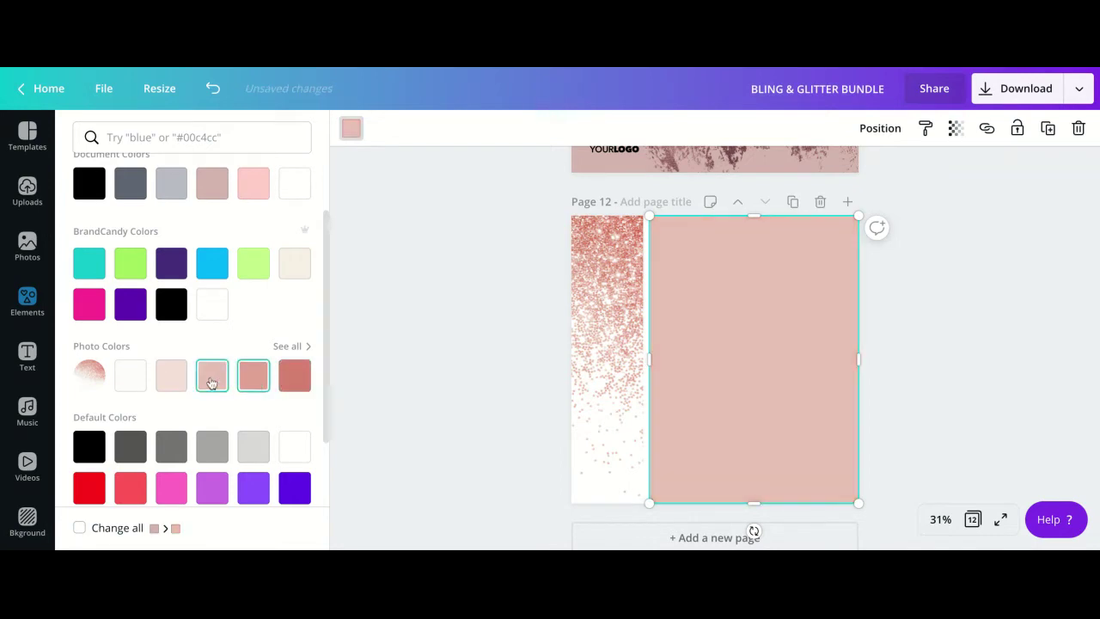
pyautogui.press('Escape')
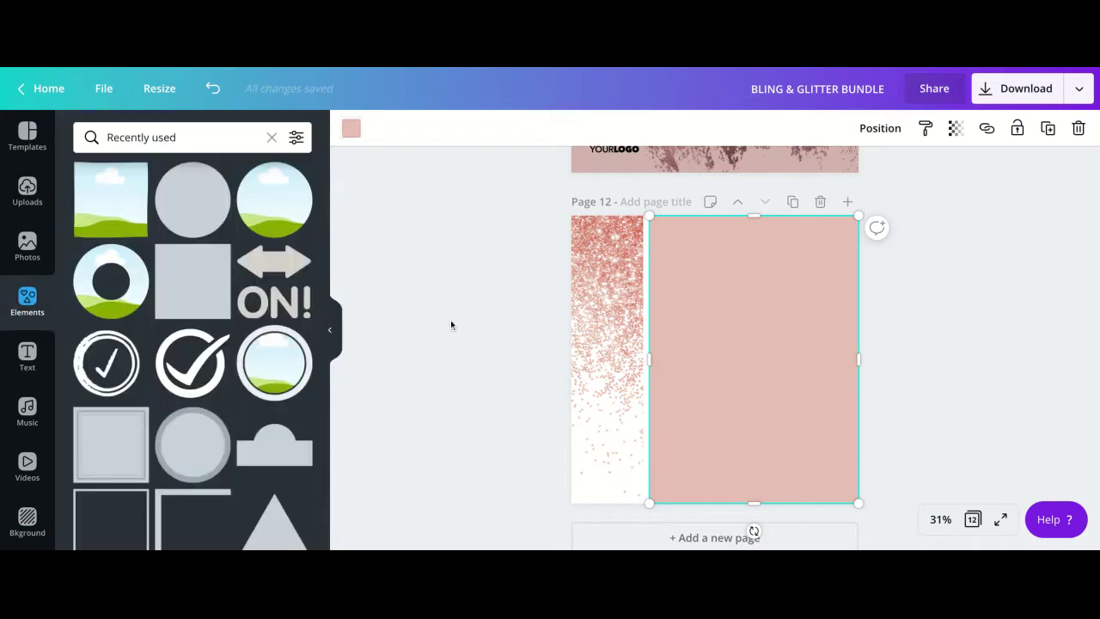
pyautogui.click(888, 395)
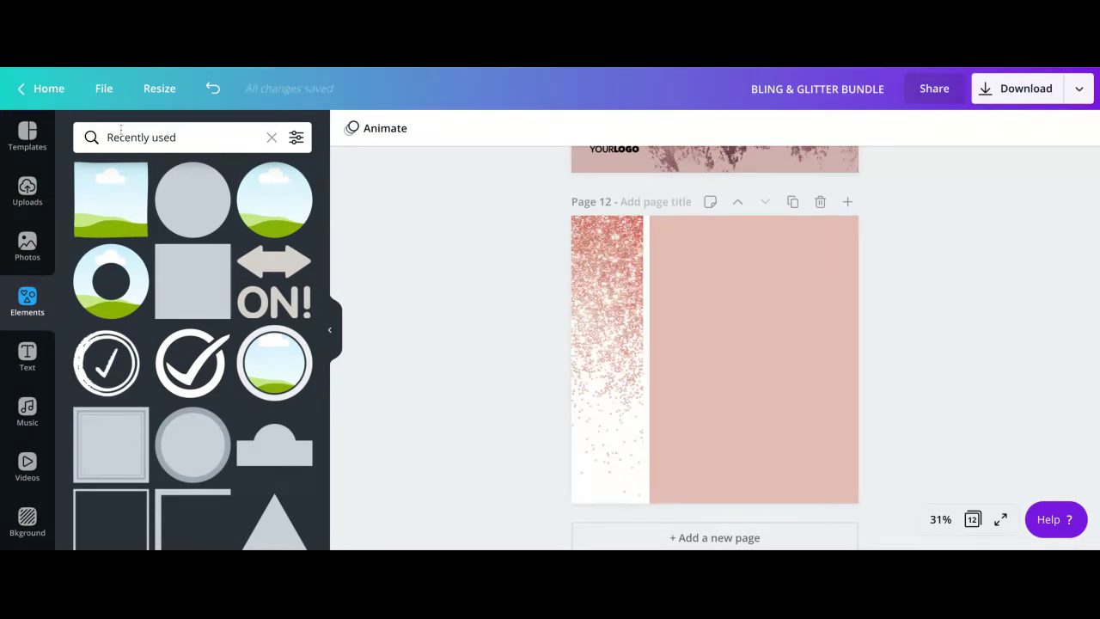
# Add the metallic rose-gold brush-stroke photo from the rose gold results and shift it right over the pink rectangle
pyautogui.click(23, 256)
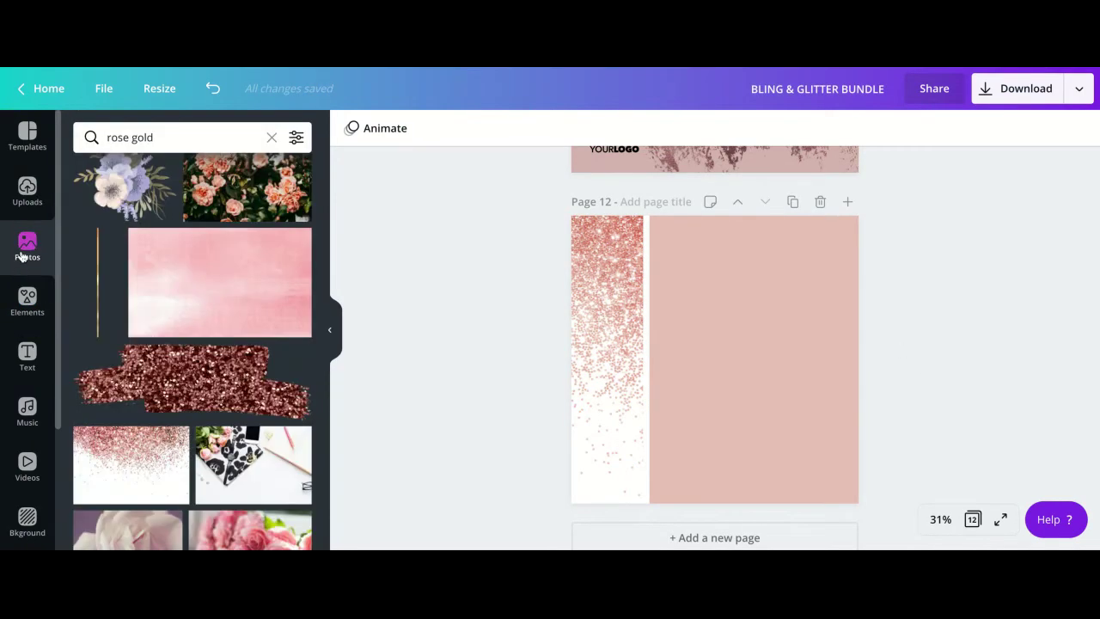
pyautogui.scroll(15, 232, 224)
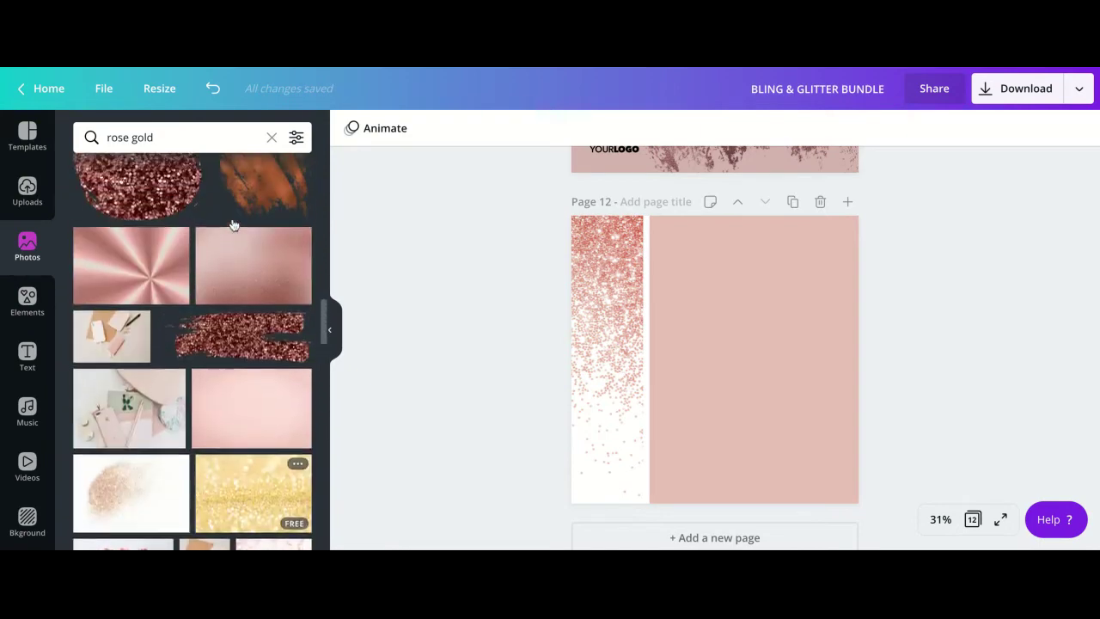
pyautogui.scroll(5, 232, 225)
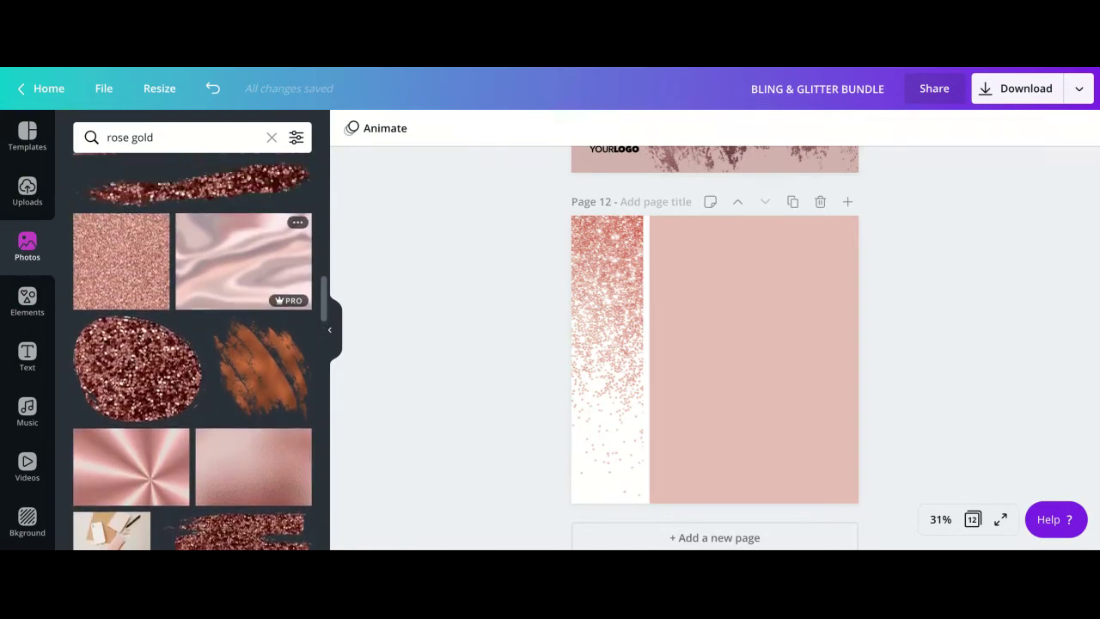
pyautogui.scroll(6, 193, 344)
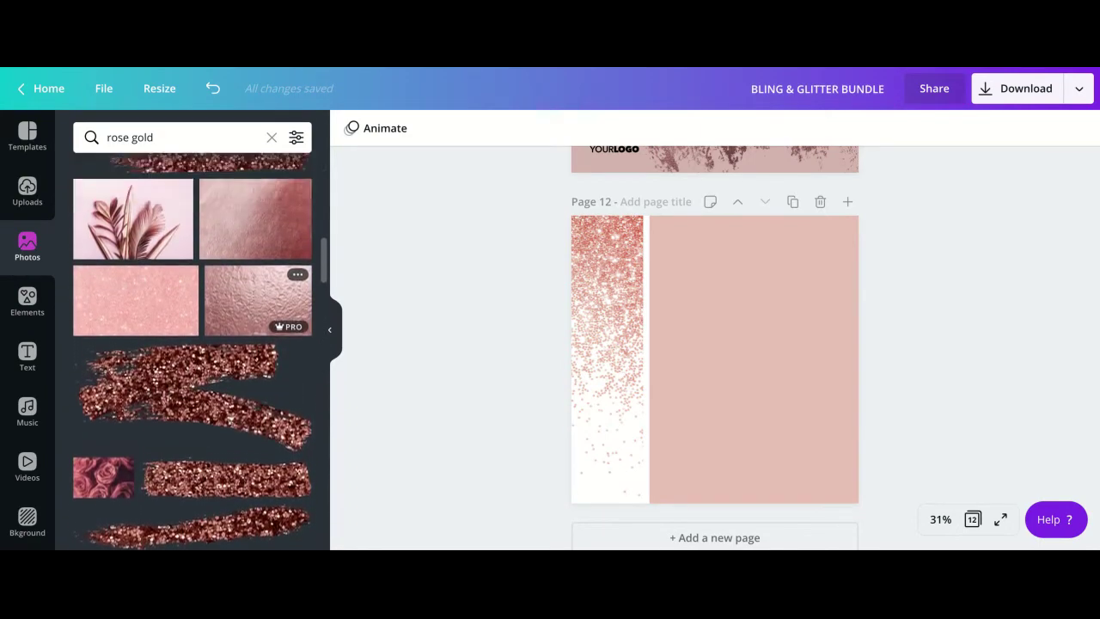
pyautogui.scroll(6, 258, 283)
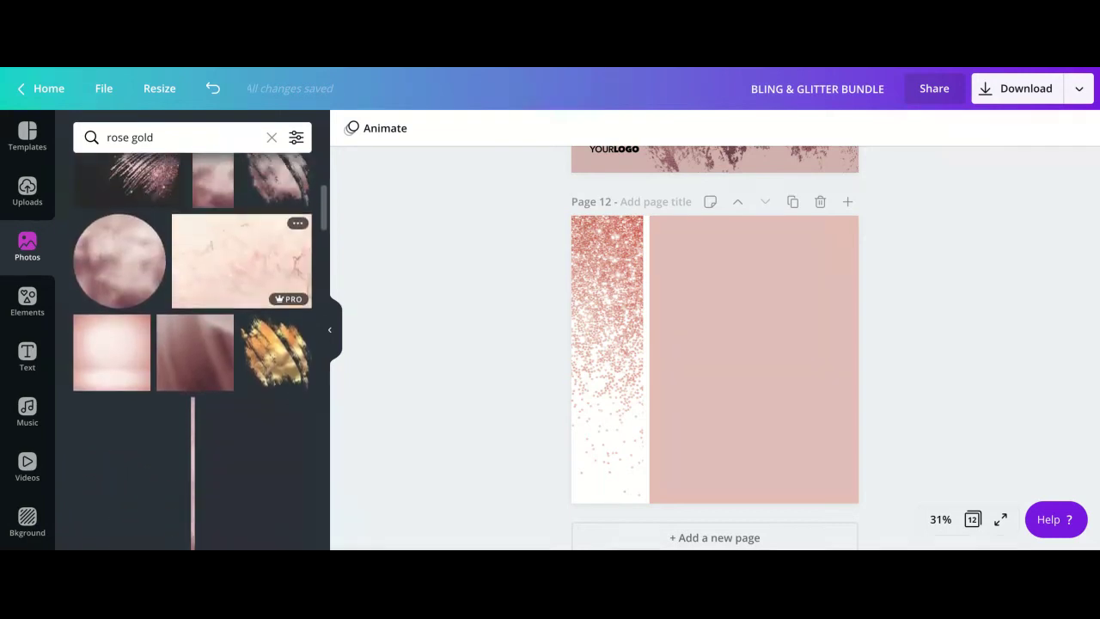
pyautogui.scroll(3, 275, 261)
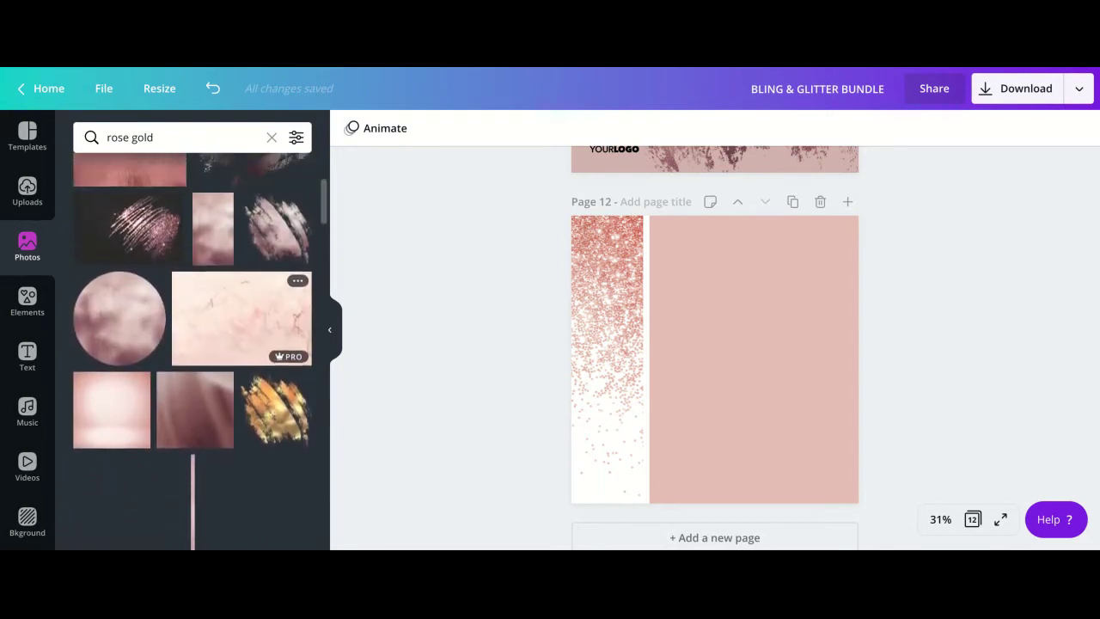
pyautogui.scroll(3, 275, 262)
pyautogui.click(262, 250)
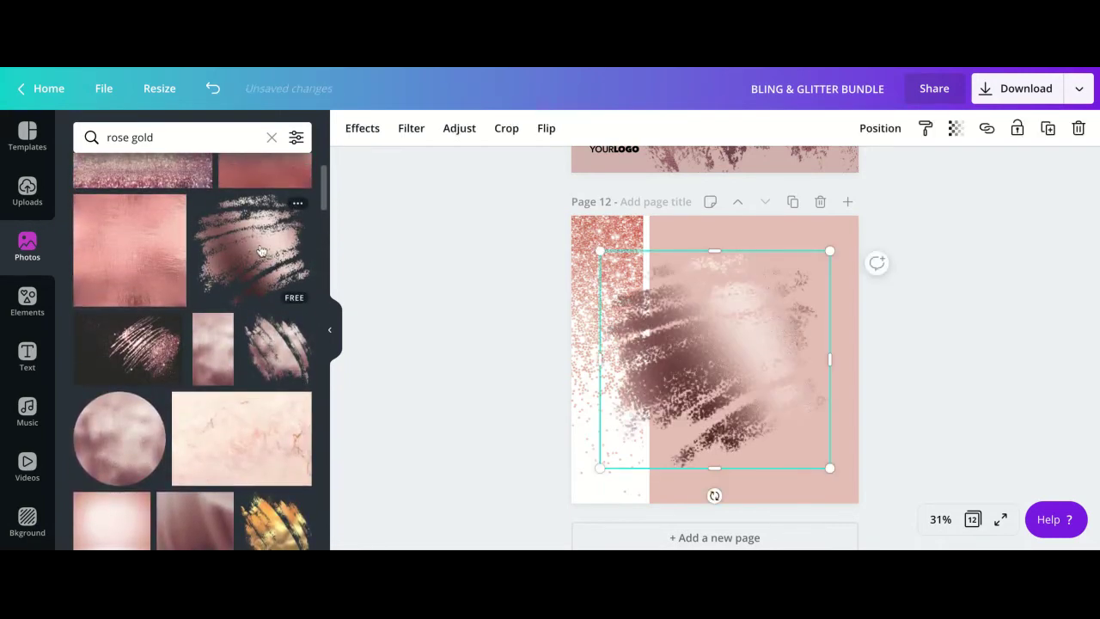
pyautogui.hotkey('shift', 'Right')
pyautogui.hotkey('shift', 'Right')
pyautogui.hotkey('shift', 'Right')
pyautogui.hotkey('shift', 'Right')
pyautogui.hotkey('shift', 'Right')
pyautogui.hotkey('shift', 'Right')
pyautogui.hotkey('shift', 'Right')
pyautogui.hotkey('shift', 'Right')
pyautogui.hotkey('shift', 'Right')
pyautogui.hotkey('shift', 'Right')
pyautogui.hotkey('shift', 'Right')
pyautogui.hotkey('shift', 'Right')
pyautogui.hotkey('shift', 'Right')
pyautogui.hotkey('shift', 'Right')
pyautogui.hotkey('shift', 'Right')
pyautogui.hotkey('shift', 'Right')
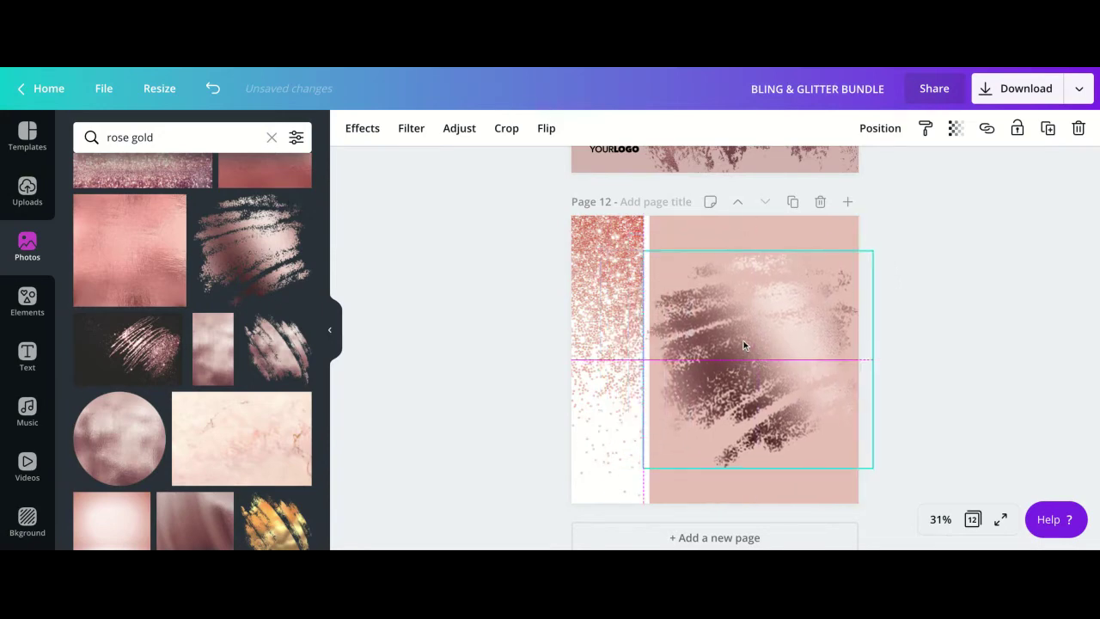
pyautogui.click(940, 324)
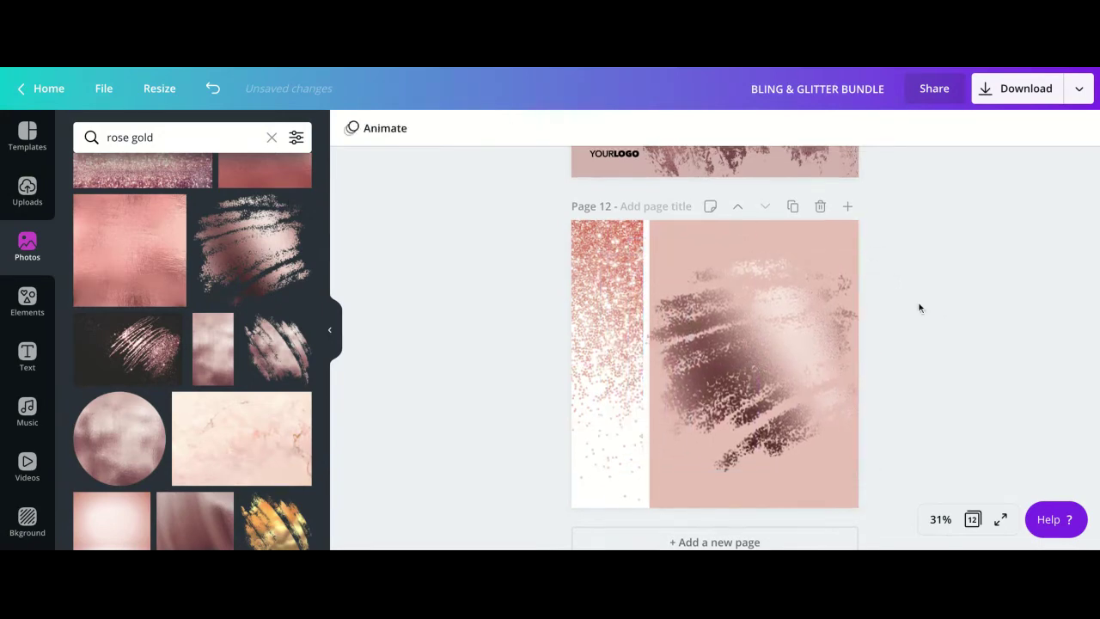
pyautogui.scroll(4, 919, 307)
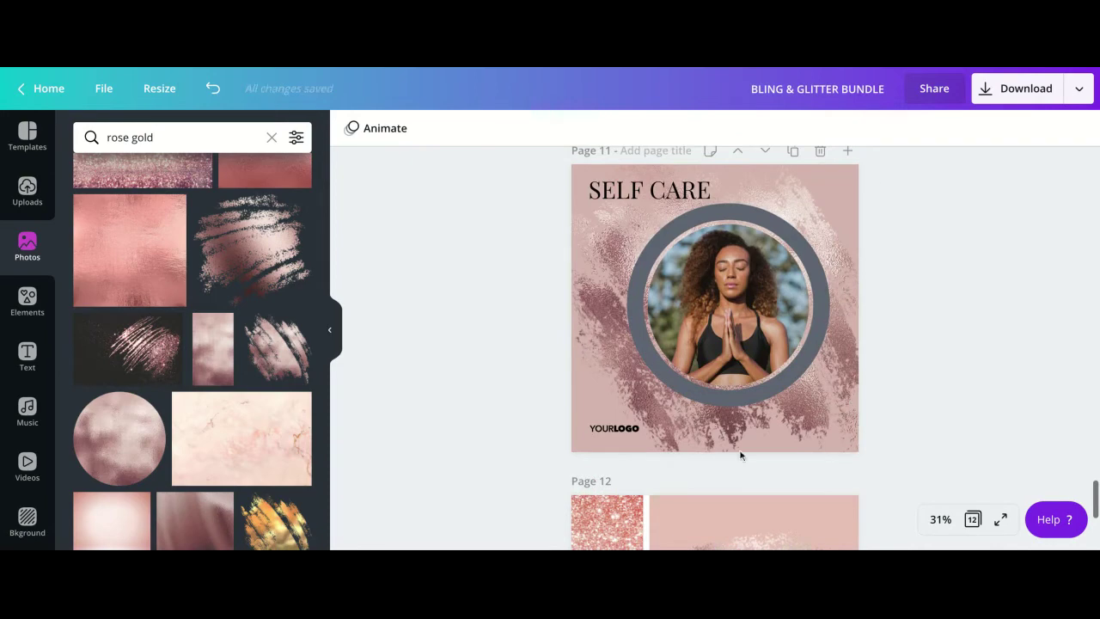
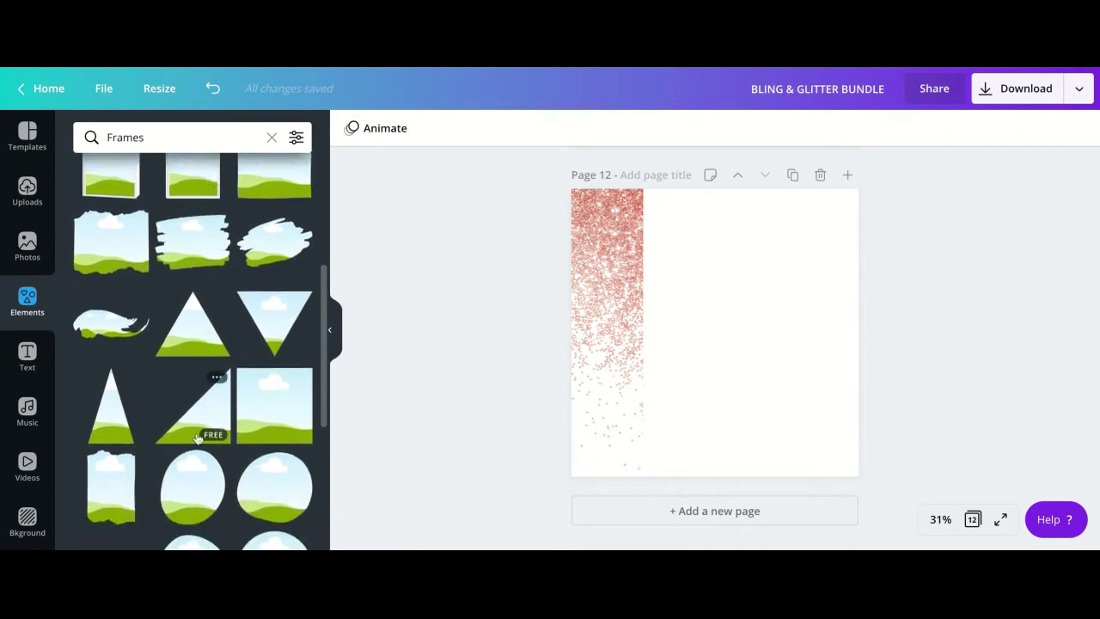
# Add two copies of the wide-holed ring frame to page 12, offsetting the first toward the page's upper right
pyautogui.scroll(-1, 197, 404)
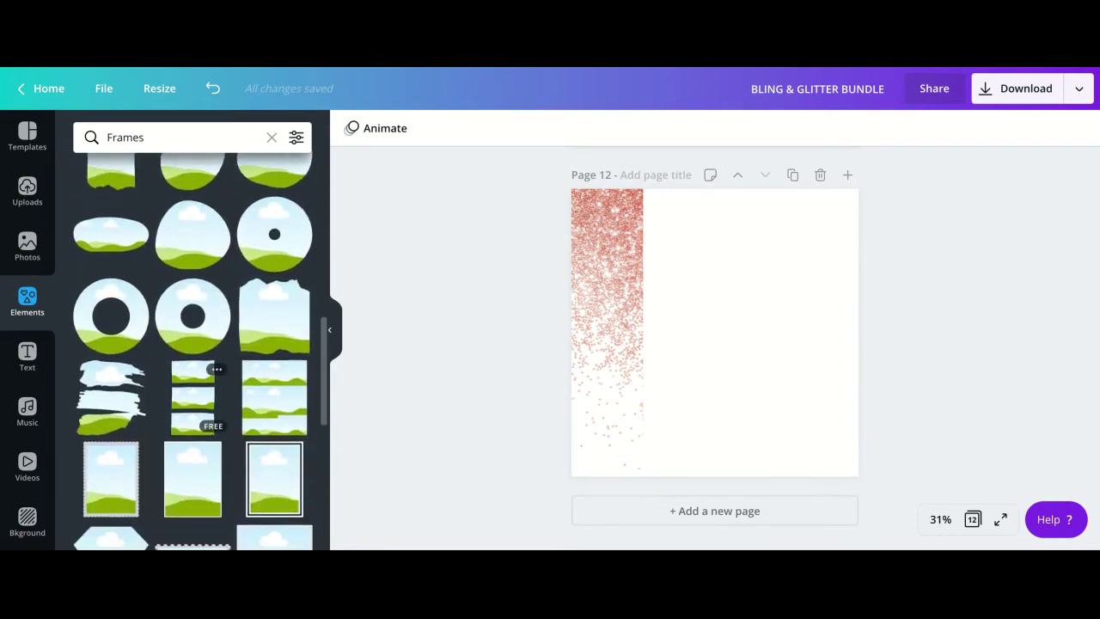
pyautogui.click(118, 341)
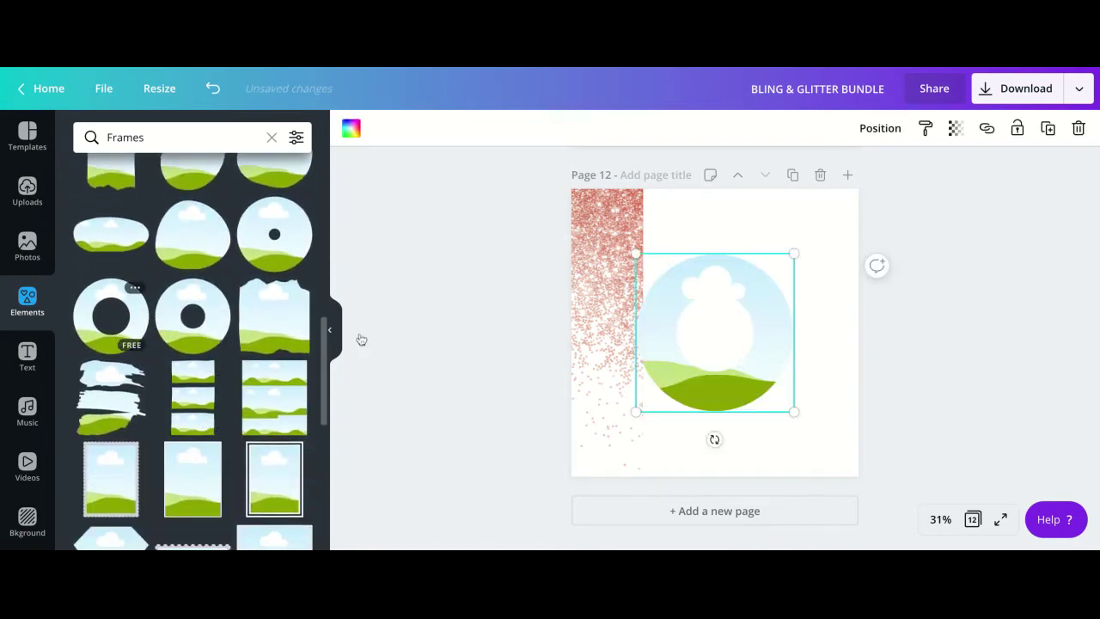
pyautogui.moveTo(740, 381)
pyautogui.mouseDown()
pyautogui.moveTo(794, 310)
pyautogui.moveTo(739, 384)
pyautogui.mouseUp()
pyautogui.click(104, 344)
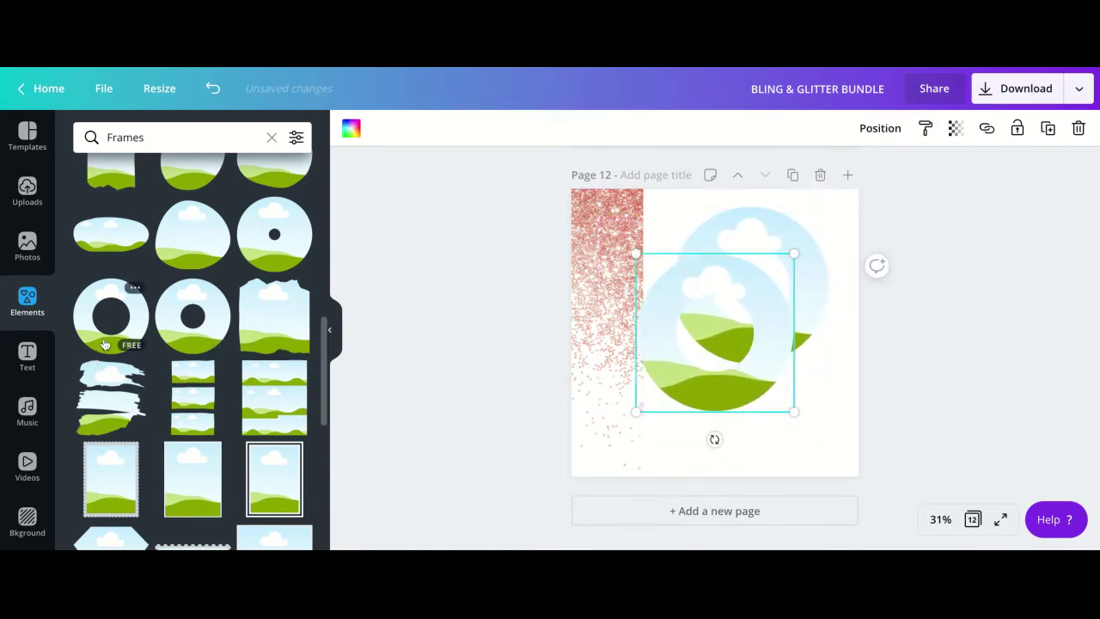
# Shrink both ring frames together to roughly half size, and move the lower one down to the page's horizontal center
pyautogui.keyDown('shift'); pyautogui.click(812, 324); pyautogui.keyUp('shift')
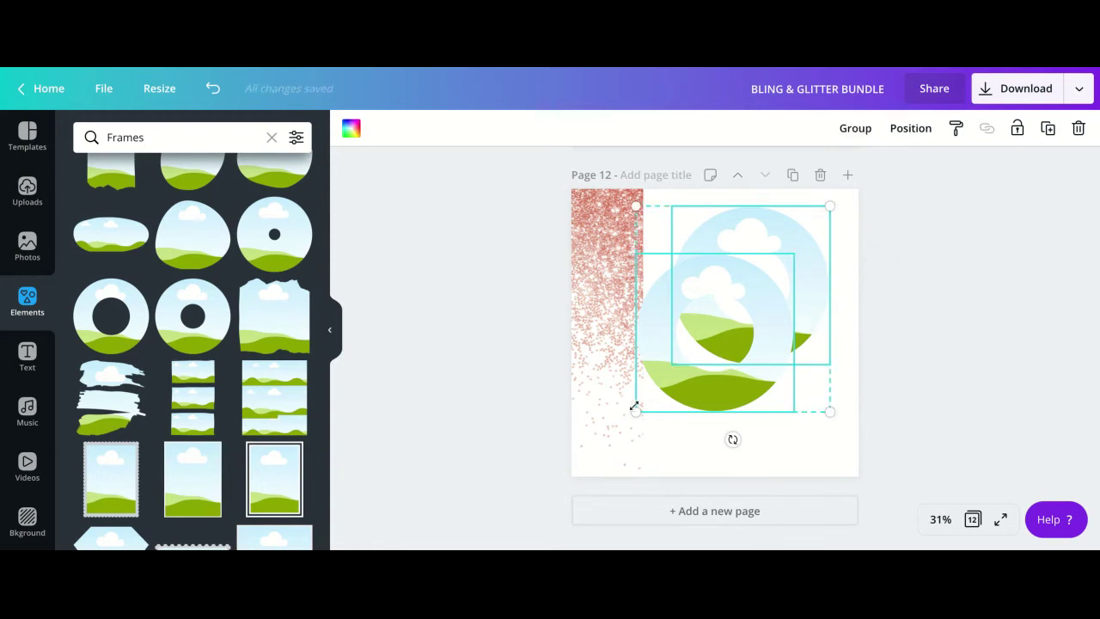
pyautogui.moveTo(639, 411); pyautogui.dragTo(758, 315)
pyautogui.click(700, 373)
pyautogui.click(767, 313)
pyautogui.hotkey('ctrl', 'z')
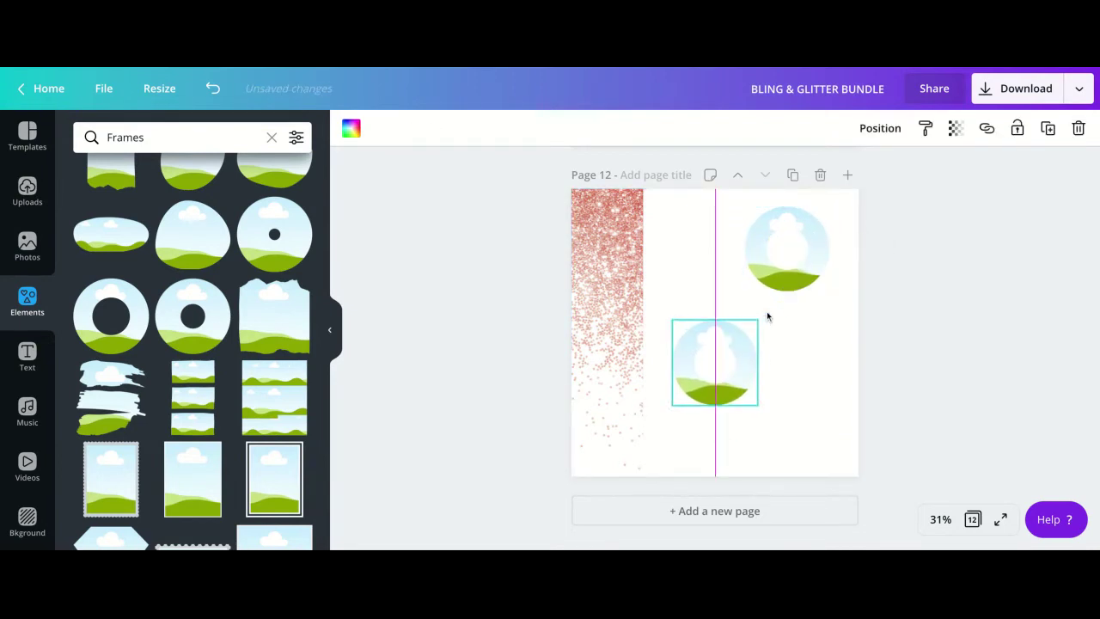
pyautogui.click(408, 359)
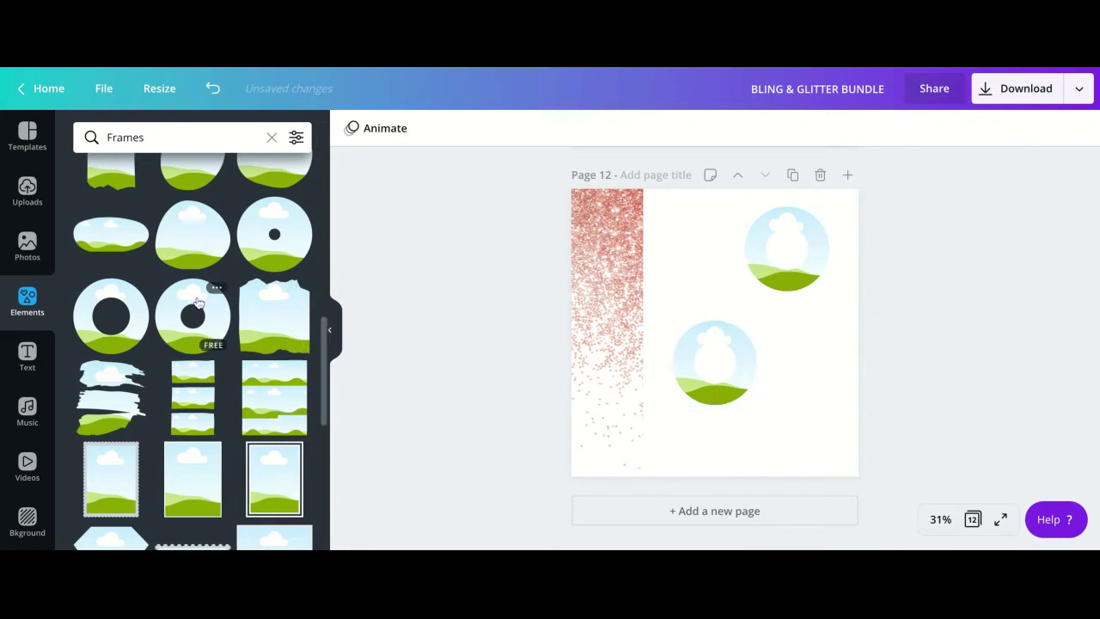
# Add a circle shape to page 12, shrink it to under half size, and place it just below and right of the lower ring
pyautogui.scroll(-5, 199, 304)
pyautogui.scroll(4, 198, 304)
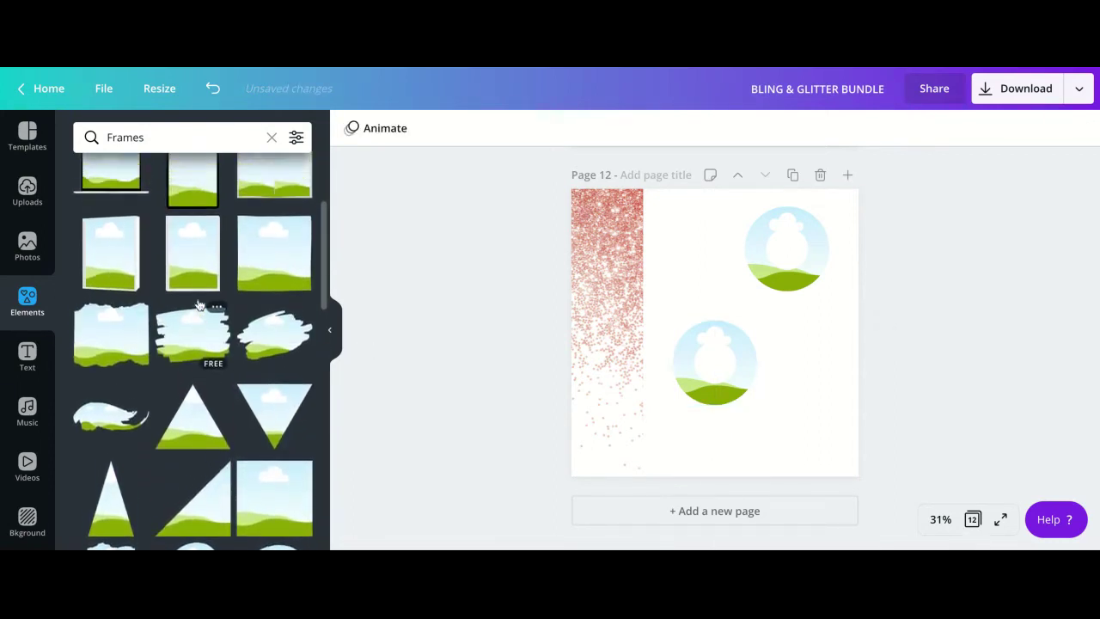
pyautogui.click(271, 138)
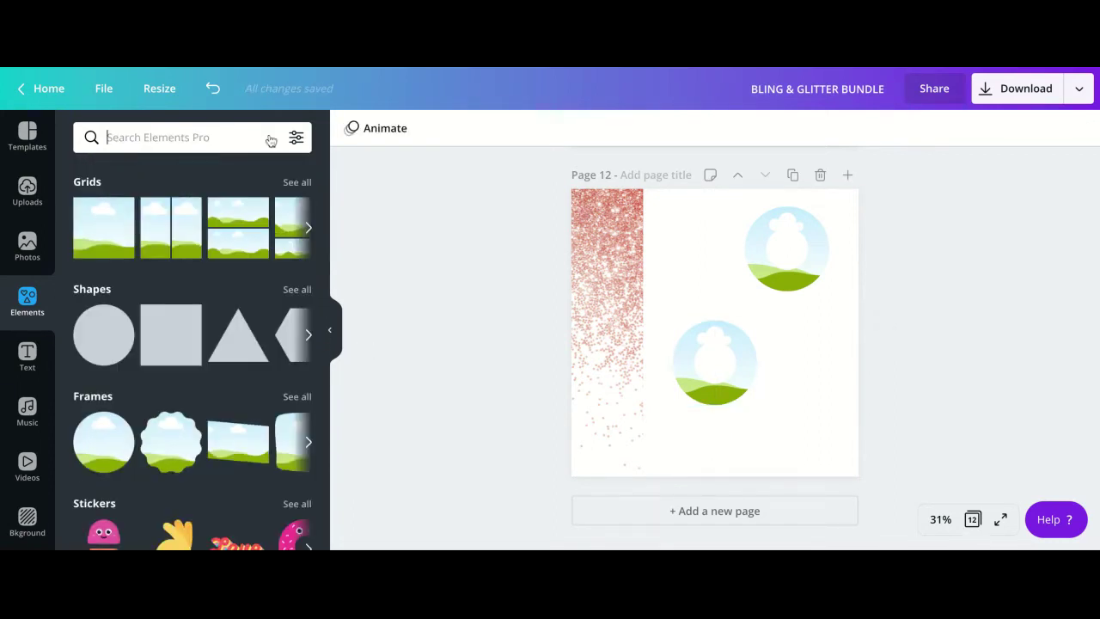
pyautogui.click(105, 334)
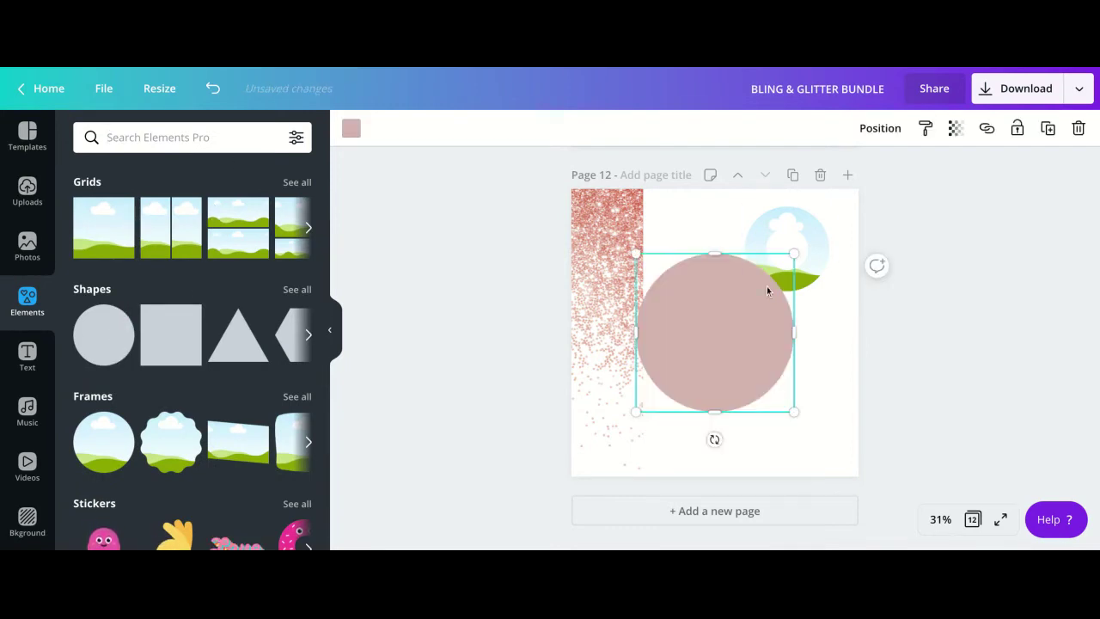
pyautogui.moveTo(794, 253); pyautogui.dragTo(698, 349)
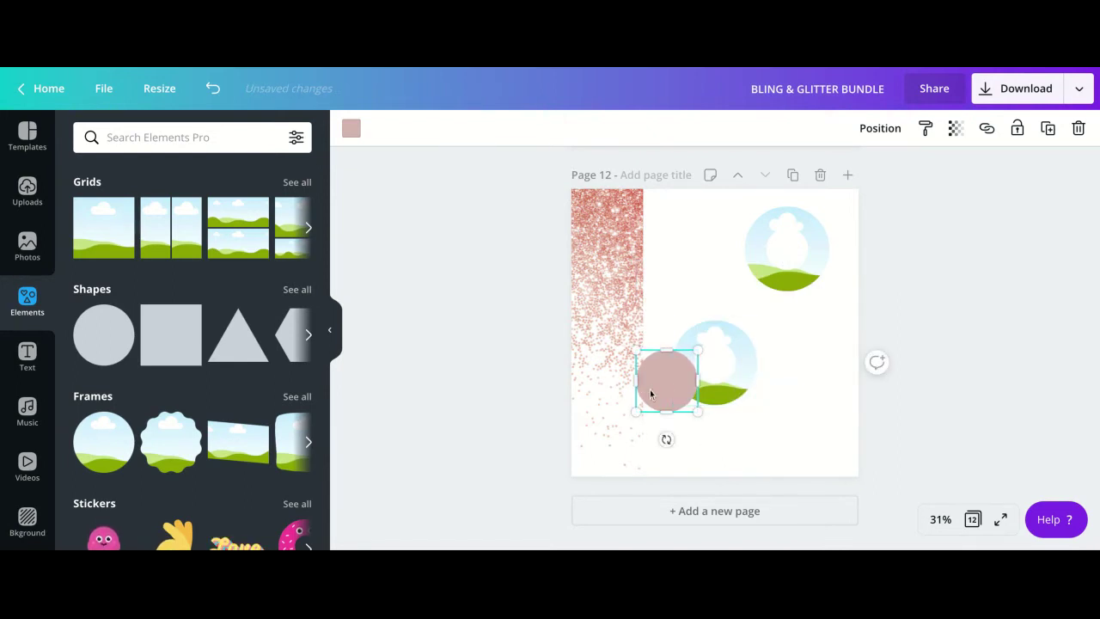
pyautogui.moveTo(651, 387); pyautogui.dragTo(773, 411)
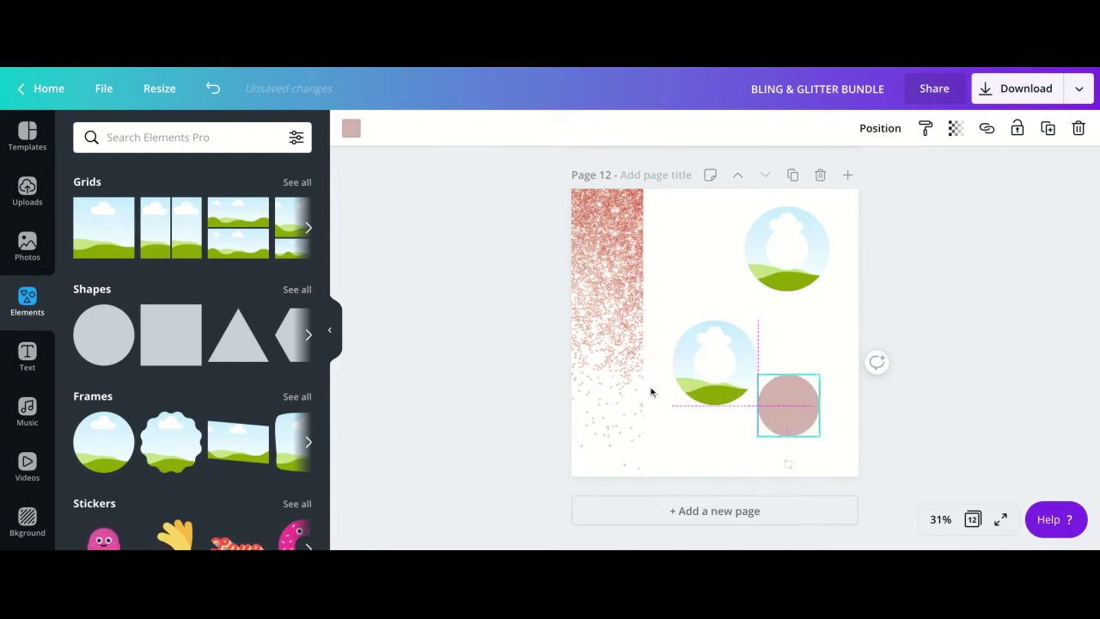
pyautogui.click(476, 369)
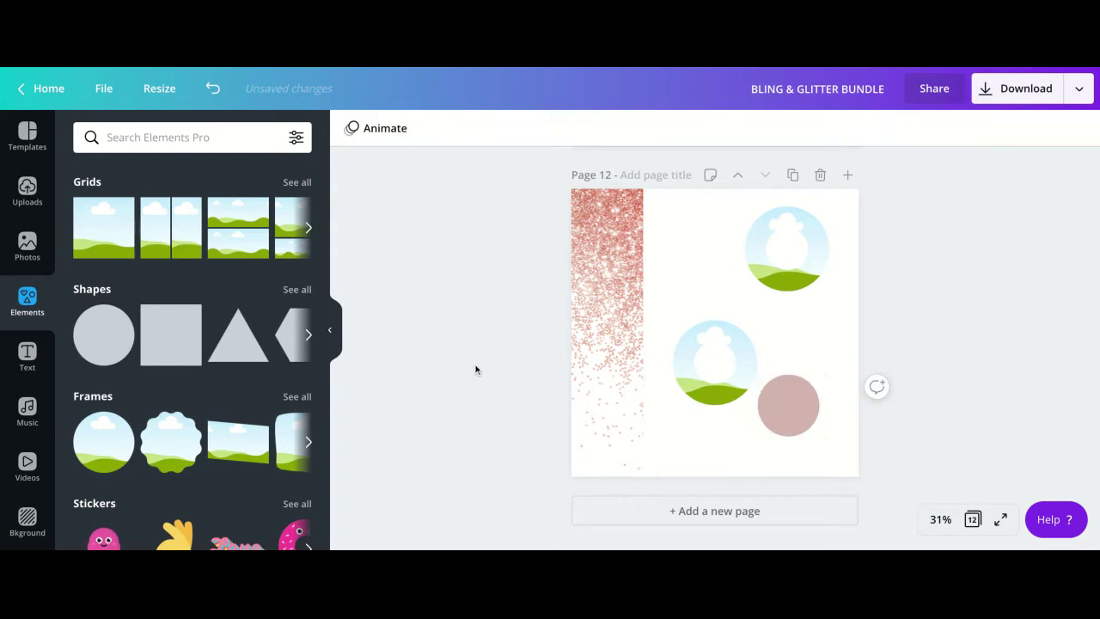
# Add a circle photo frame, shrink it to slightly over half size, and move it to the page's upper edge, overlapping the glitter strip
pyautogui.click(104, 450)
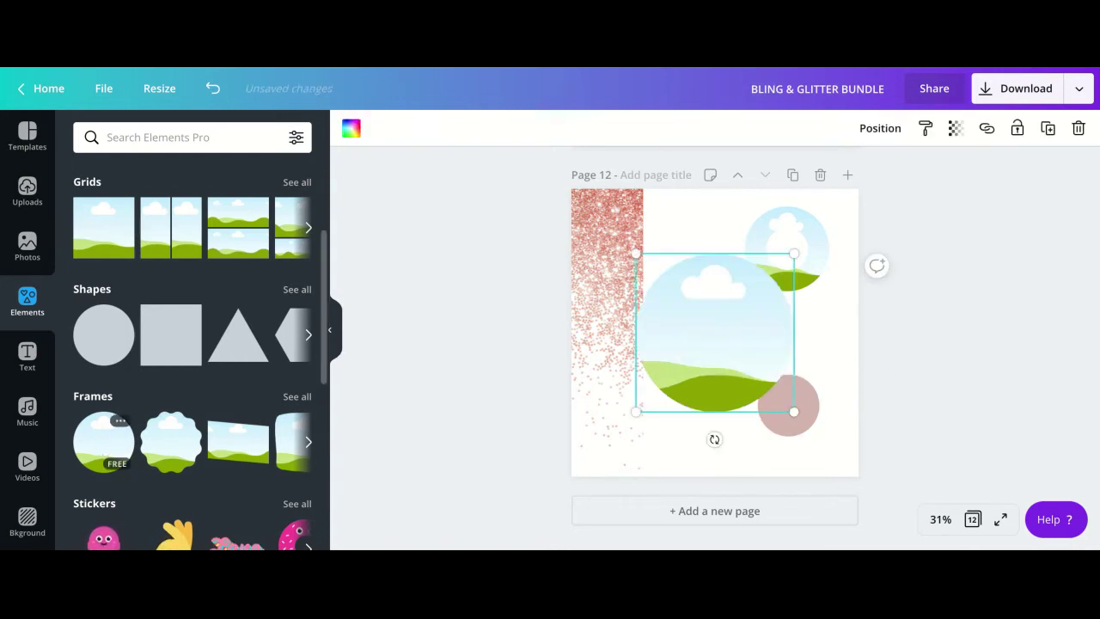
pyautogui.moveTo(792, 257); pyautogui.dragTo(727, 322)
pyautogui.moveTo(688, 374); pyautogui.dragTo(676, 243)
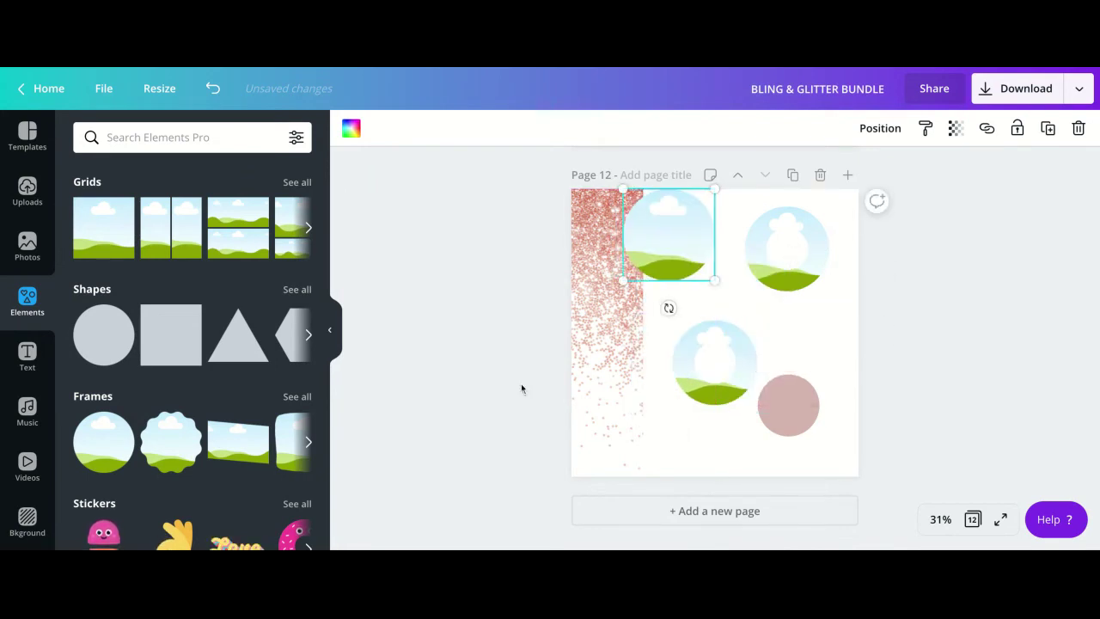
pyautogui.click(413, 377)
# Fill the upper ring frame with the smooth rose-gold foil photo from the rose gold results
pyautogui.click(28, 246)
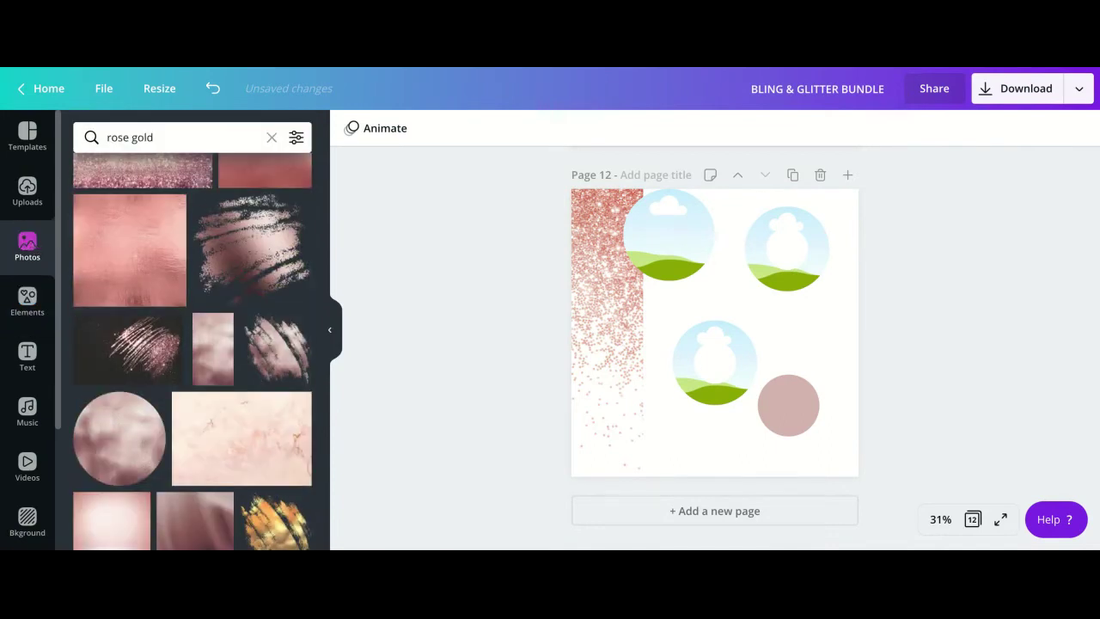
pyautogui.scroll(1, 143, 284)
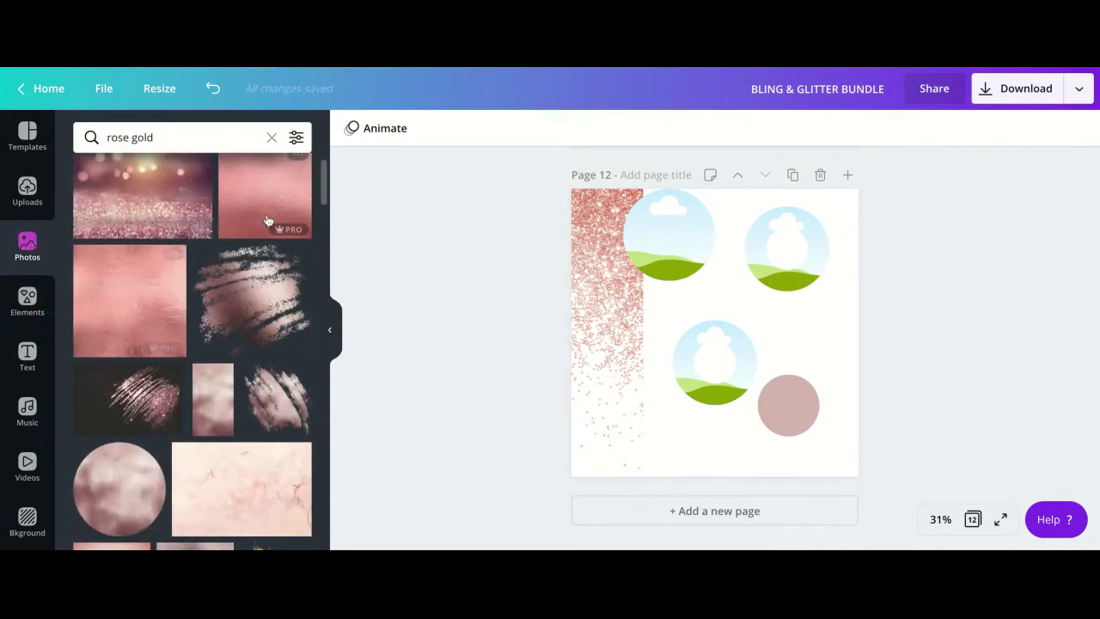
pyautogui.scroll(1, 261, 204)
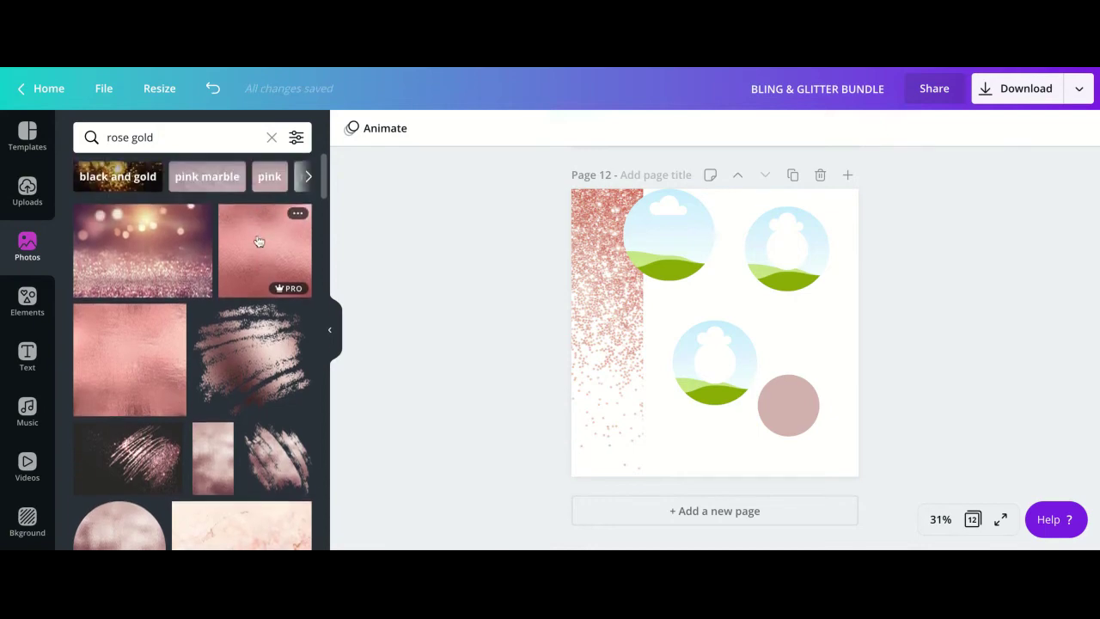
pyautogui.moveTo(258, 242); pyautogui.dragTo(796, 254)
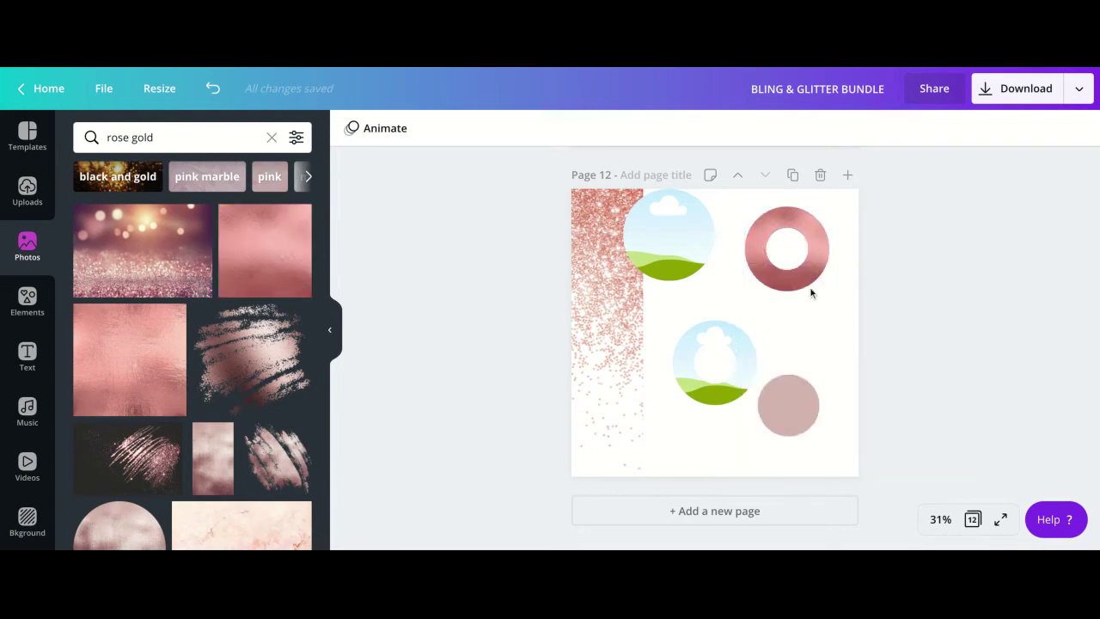
# Fill the lower ring frame with the square rose-gold glitter texture from the rose gold photo results
pyautogui.scroll(-1, 146, 385)
pyautogui.scroll(-10, 146, 384)
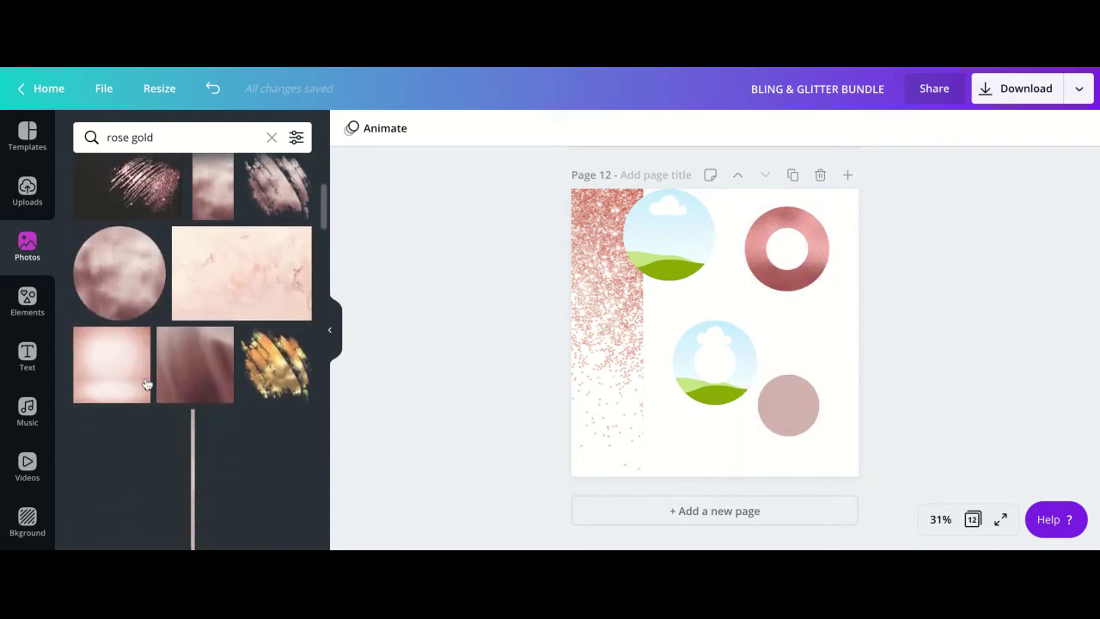
pyautogui.scroll(-4, 192, 351)
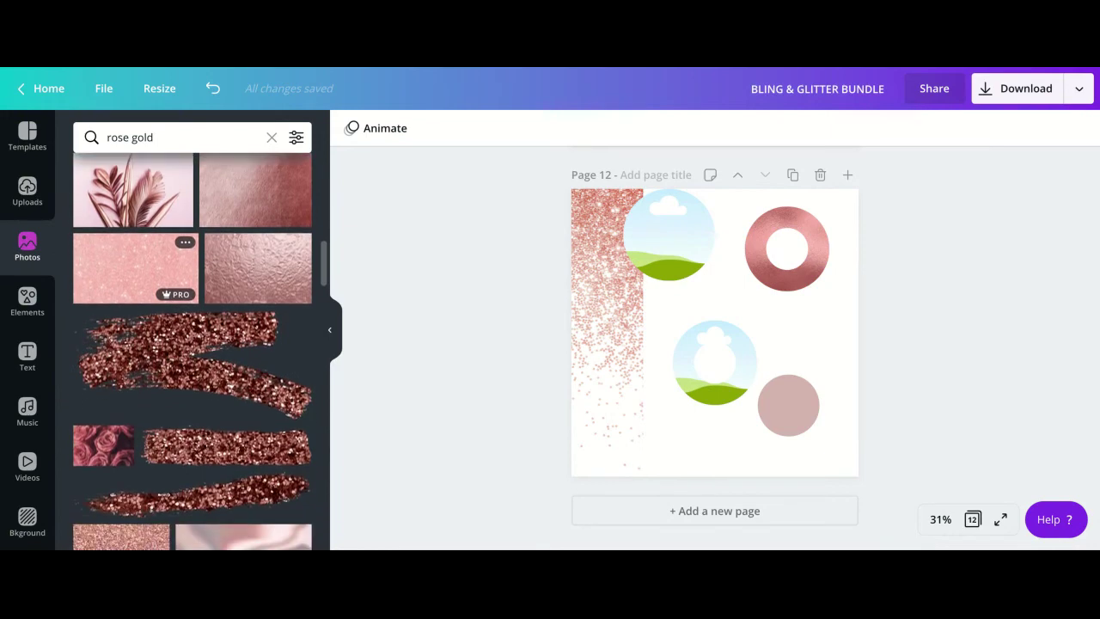
pyautogui.scroll(-4, 192, 351)
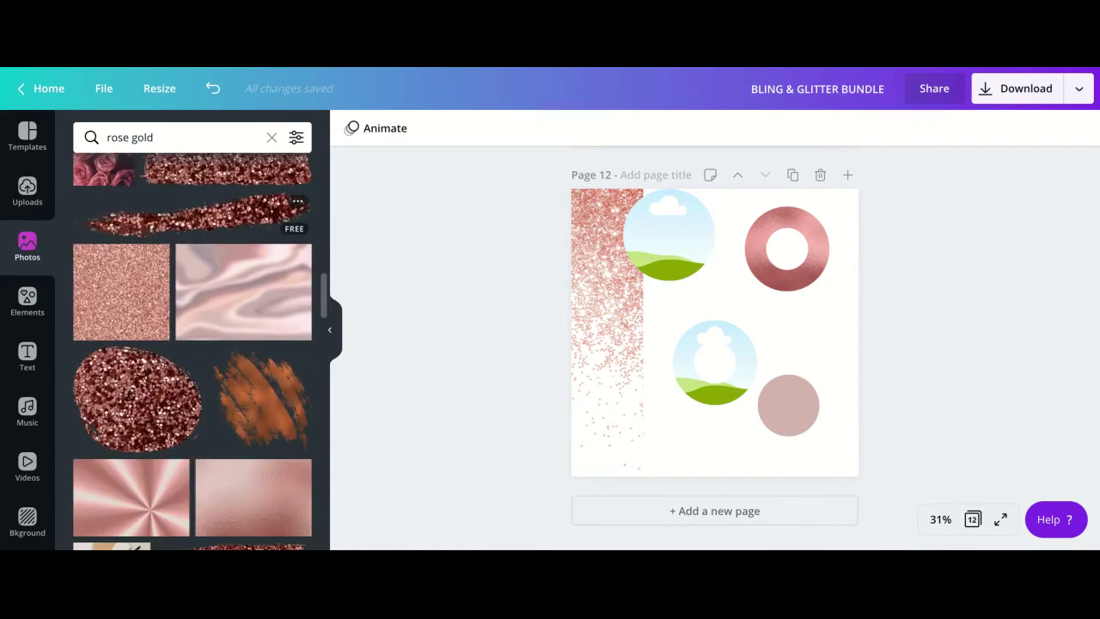
pyautogui.click(128, 245)
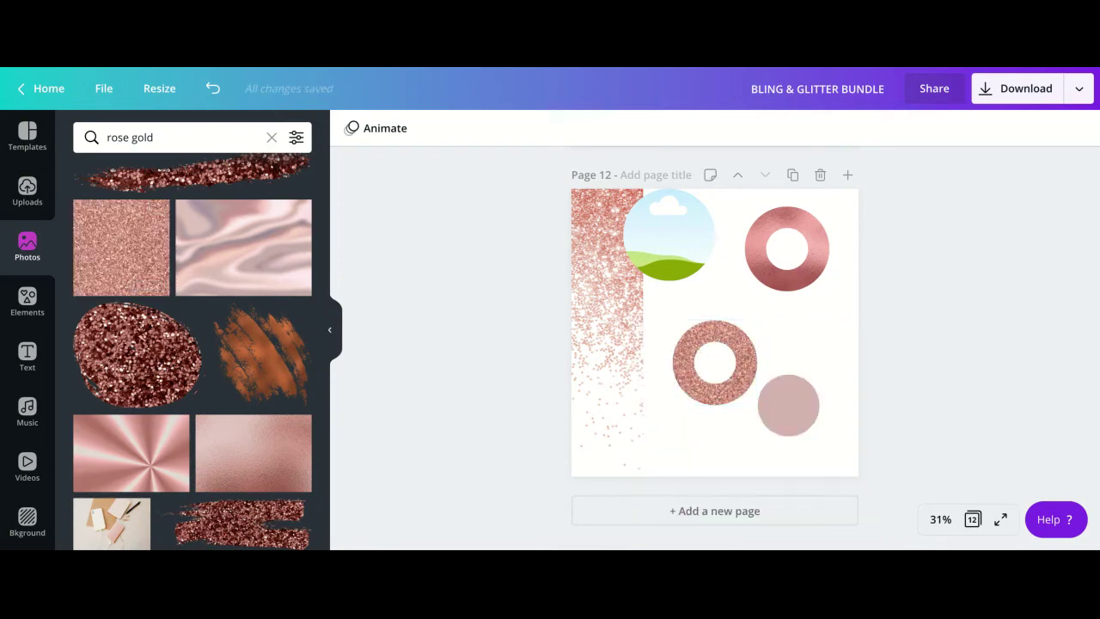
# Center the dusty pink circle over the glitter ring and recolor it pale peach from the glitter photo's colors
pyautogui.click(782, 404)
pyautogui.moveTo(782, 404); pyautogui.dragTo(709, 360)
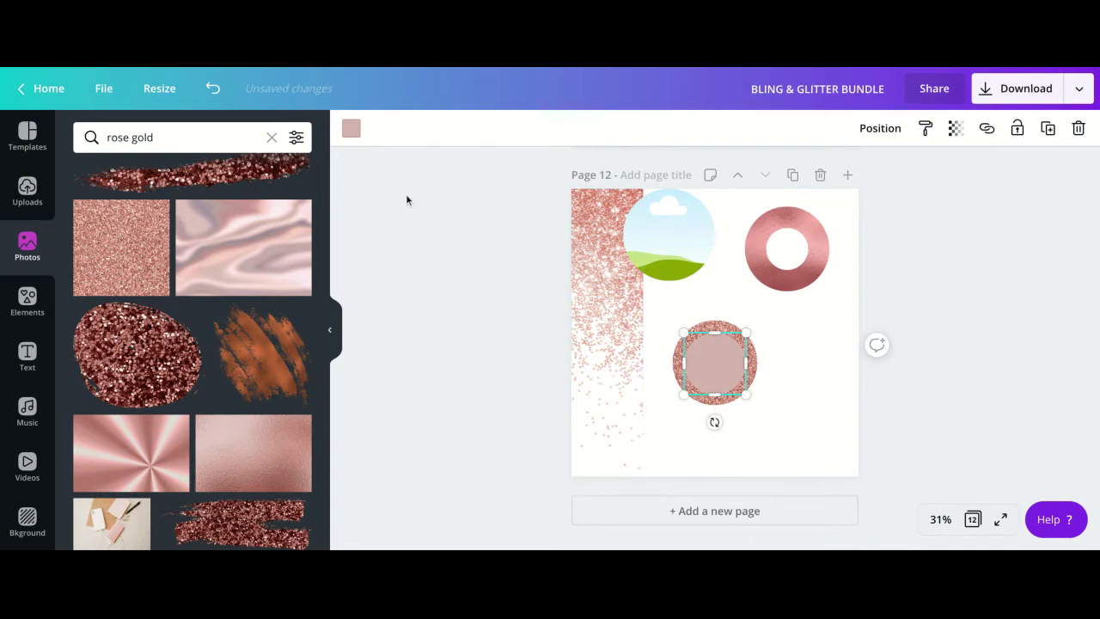
pyautogui.click(352, 129)
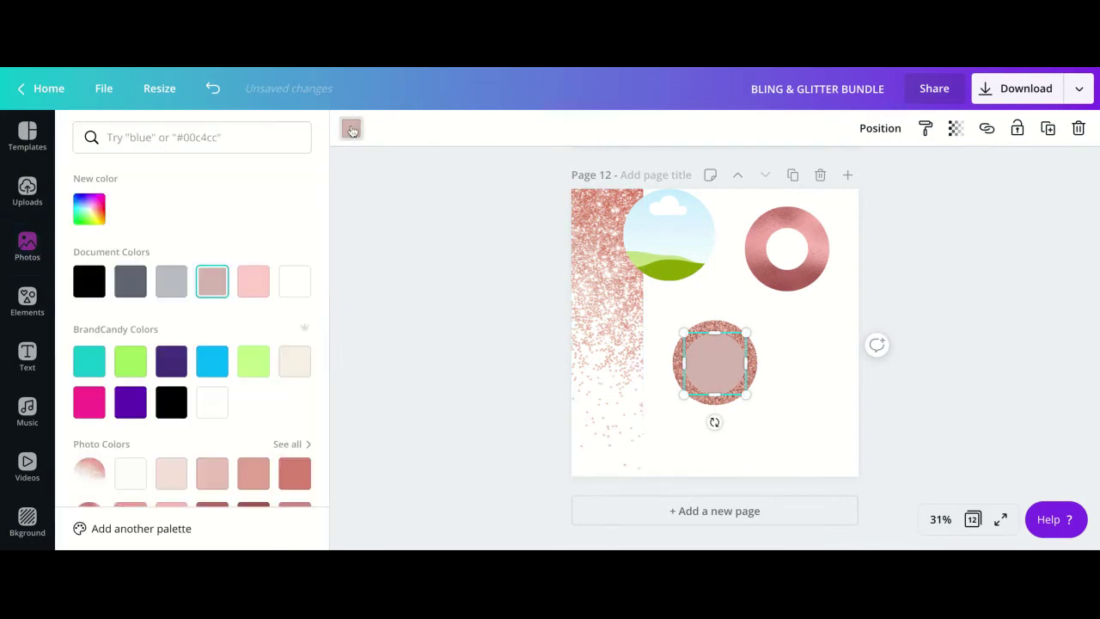
pyautogui.click(251, 280)
pyautogui.scroll(-3, 221, 335)
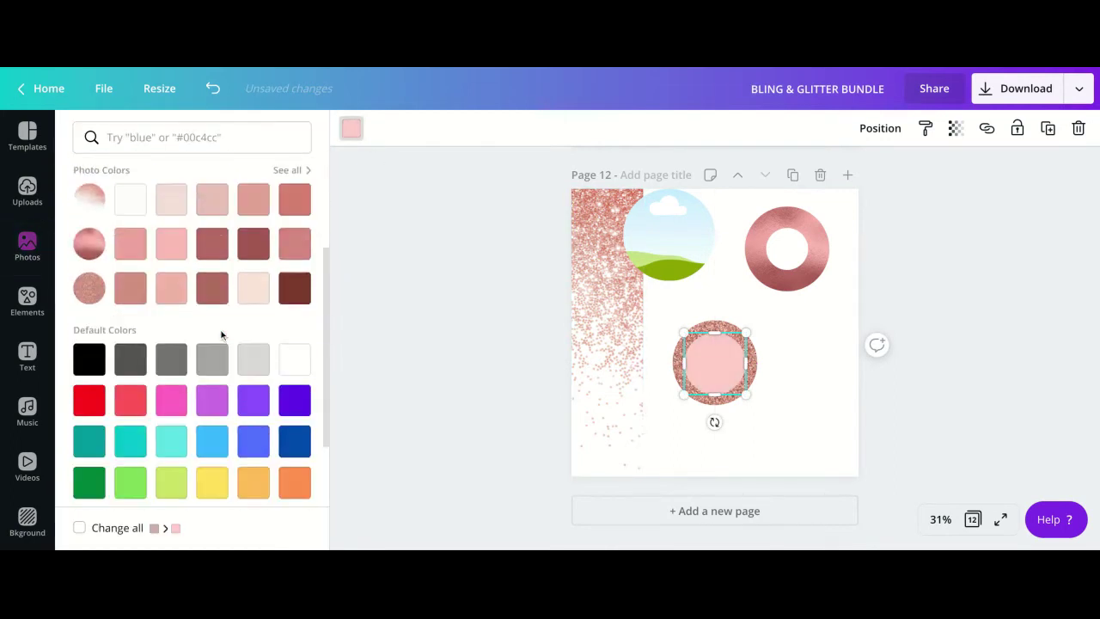
pyautogui.click(167, 345)
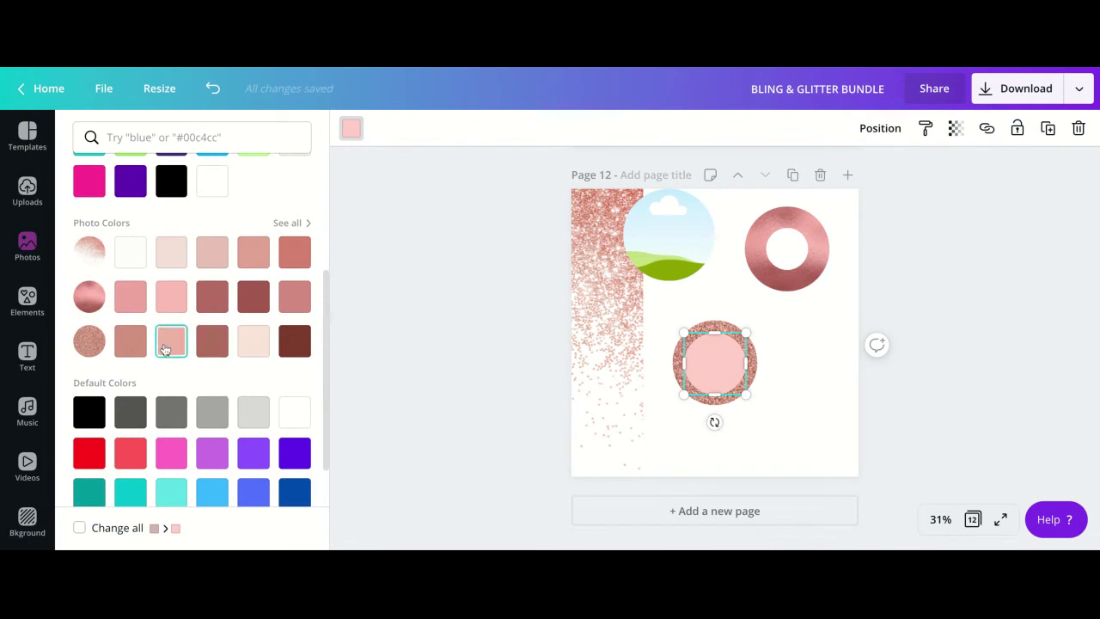
pyautogui.click(254, 343)
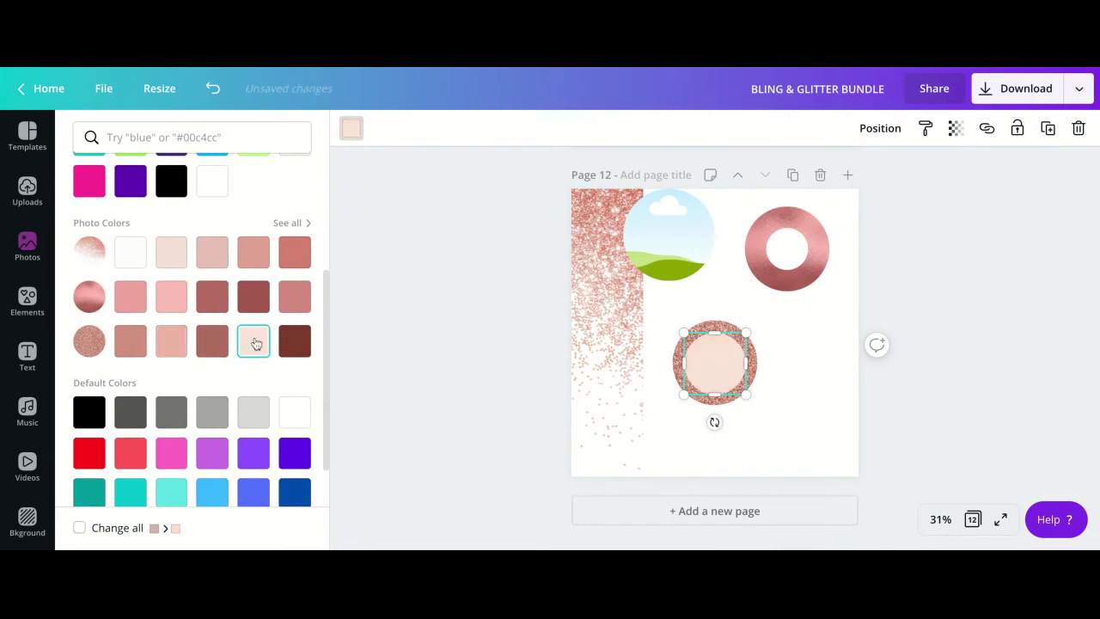
pyautogui.click(779, 401)
# Fill the circle frame with the uploaded portrait of the woman in glasses, and shift the photo down within its crop
pyautogui.click(658, 219)
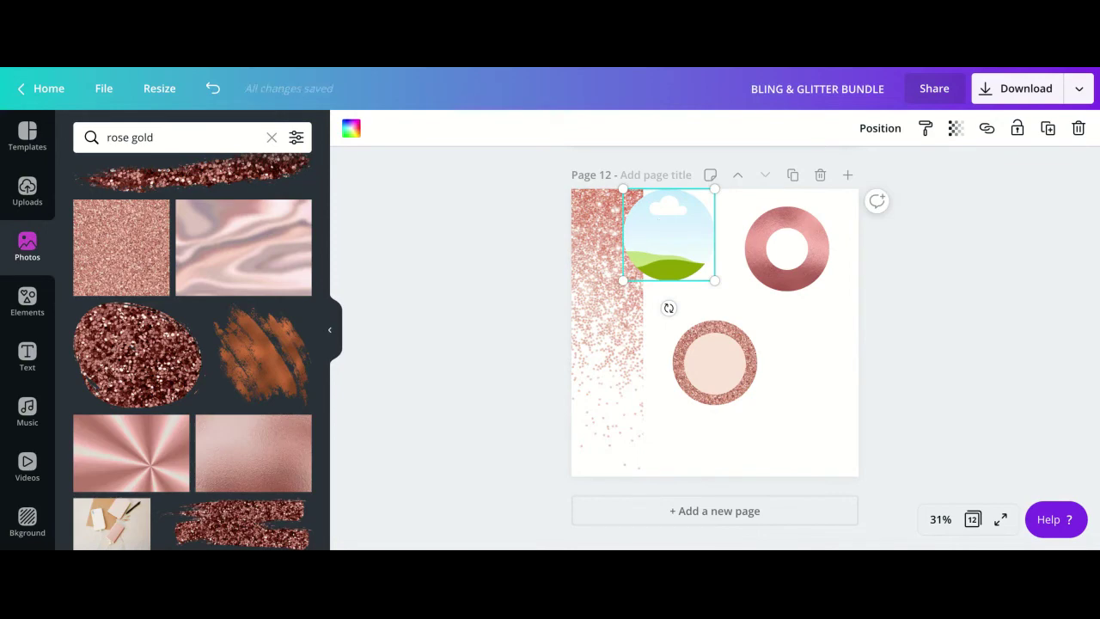
pyautogui.click(26, 191)
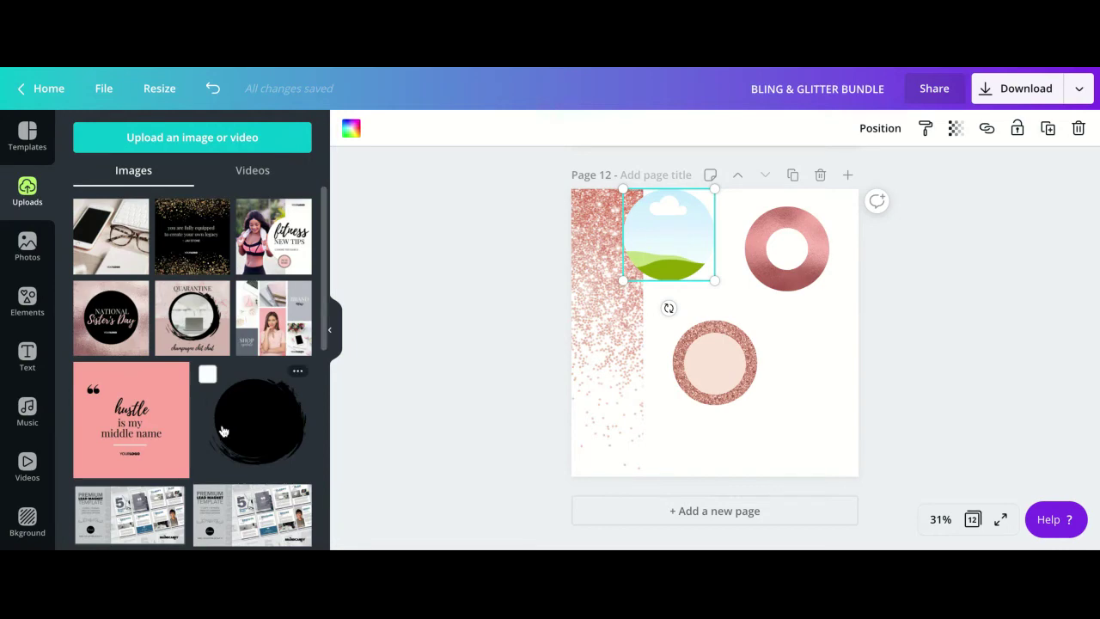
pyautogui.scroll(-3, 221, 429)
pyautogui.scroll(-10, 222, 430)
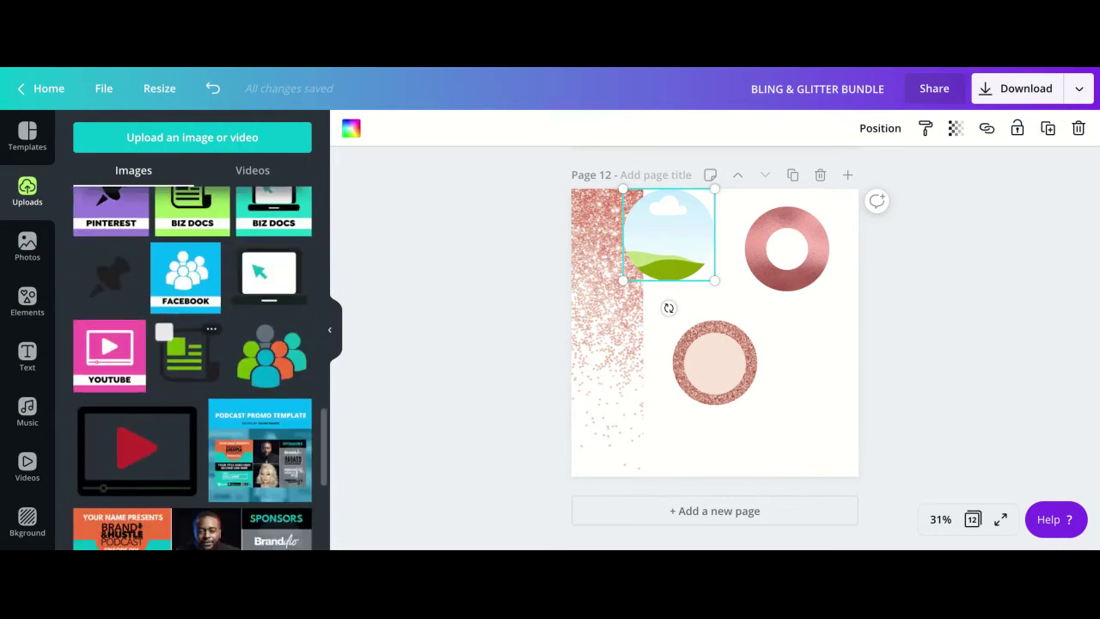
pyautogui.scroll(-10, 193, 368)
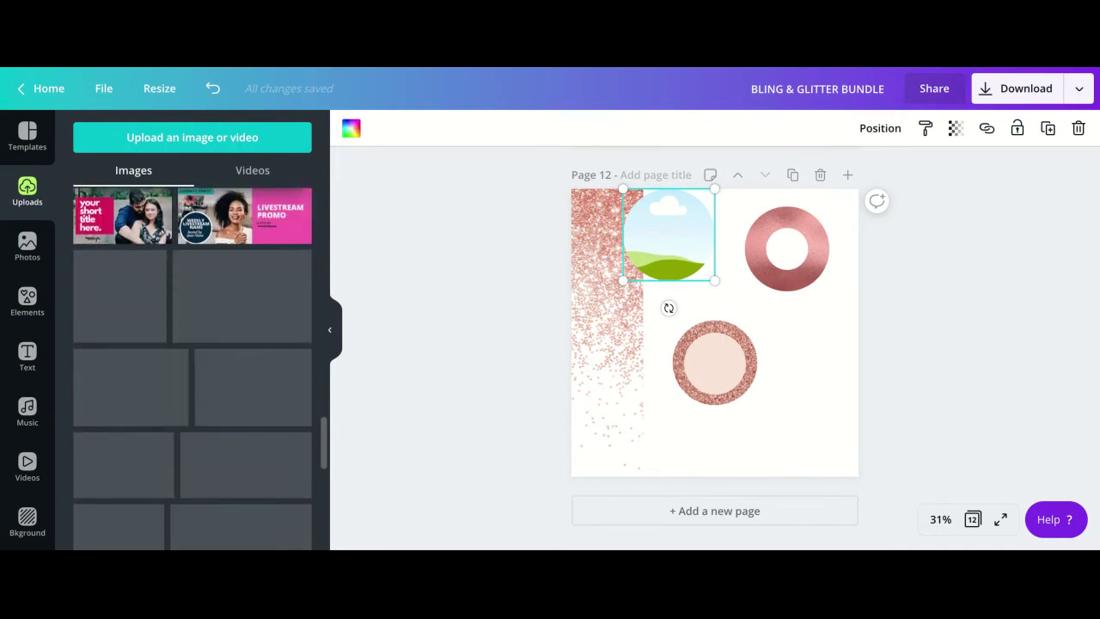
pyautogui.scroll(-10, 193, 368)
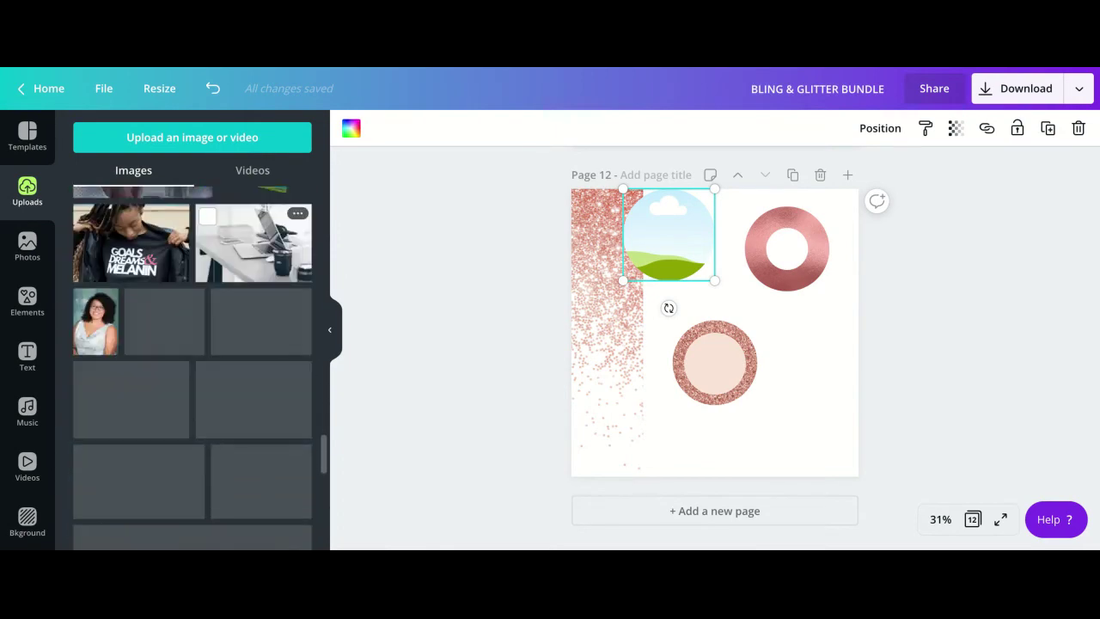
pyautogui.click(98, 267)
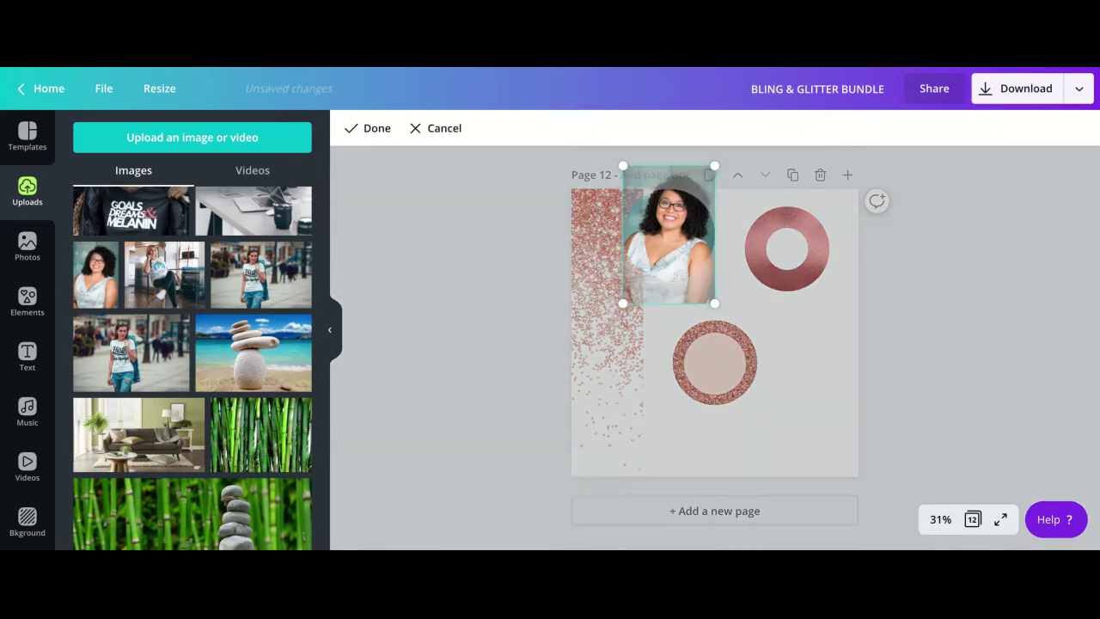
pyautogui.doubleClick(669, 234)
pyautogui.moveTo(669, 234); pyautogui.dragTo(668, 249)
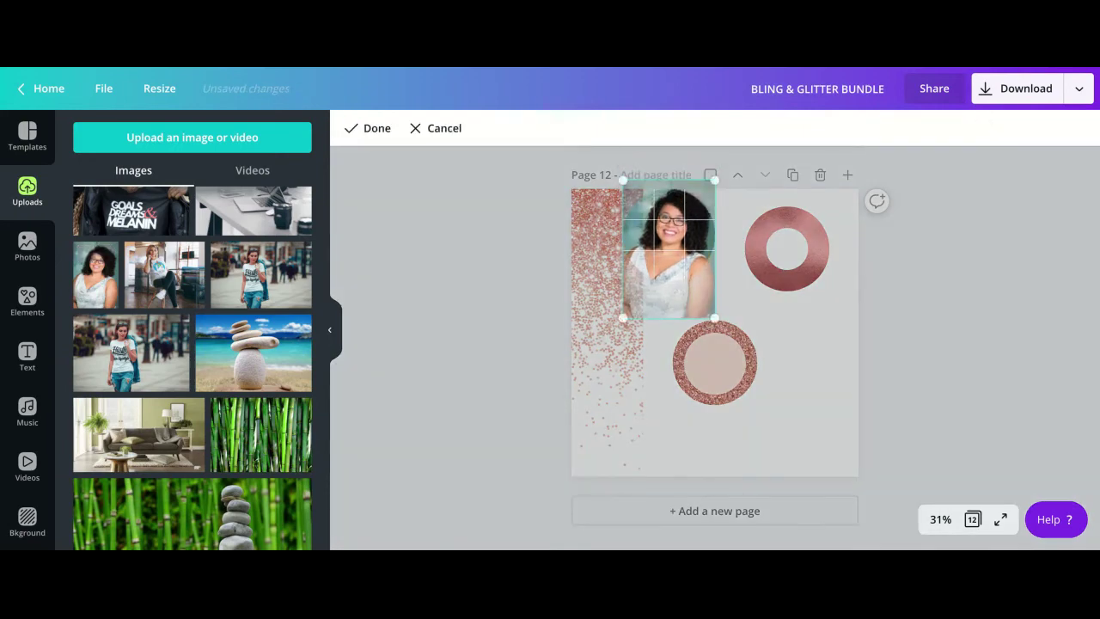
pyautogui.click(912, 331)
# Move the circular portrait onto the rose-gold foil ring, shrink it to fit just inside the ring's outer edge, and center it
pyautogui.click(669, 241)
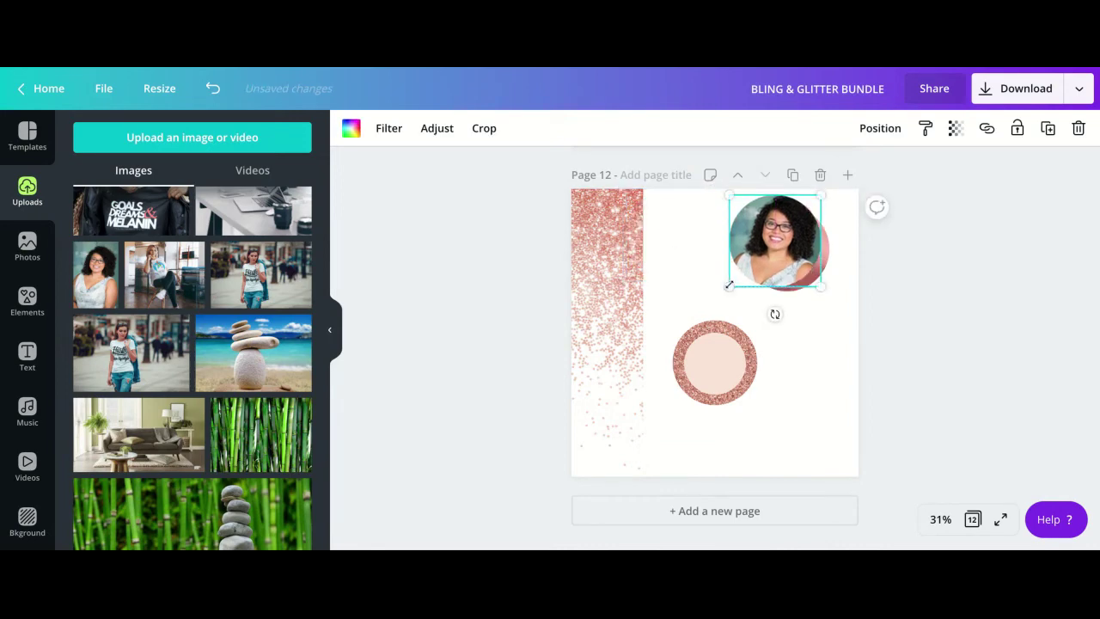
pyautogui.moveTo(729, 284); pyautogui.dragTo(745, 272)
pyautogui.moveTo(789, 226); pyautogui.dragTo(789, 226)
pyautogui.moveTo(751, 289); pyautogui.dragTo(754, 283)
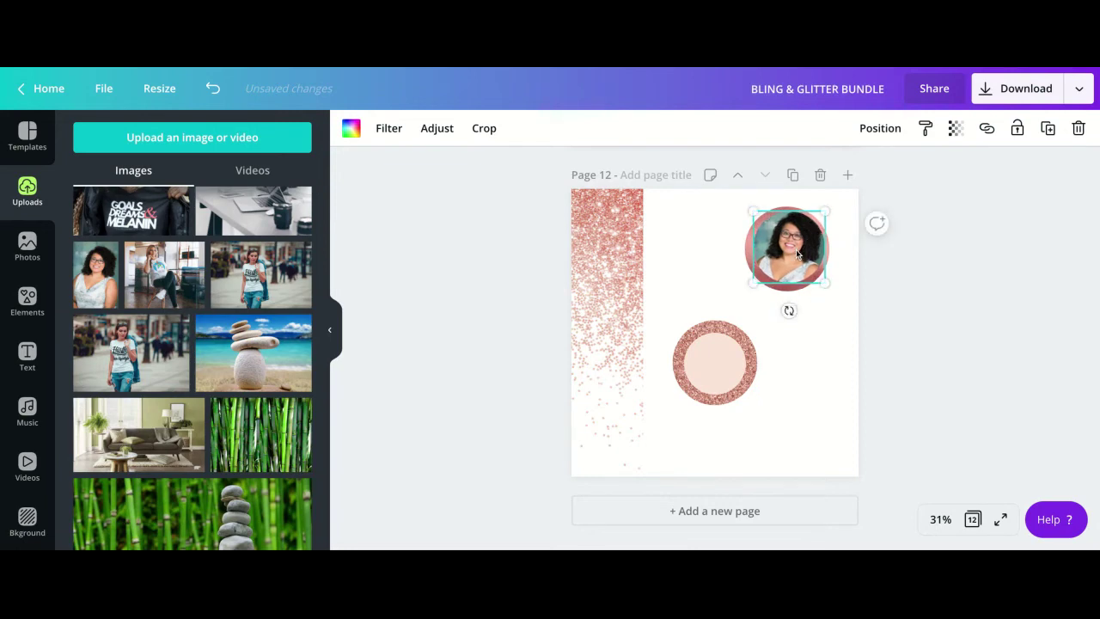
pyautogui.moveTo(796, 250); pyautogui.dragTo(794, 251)
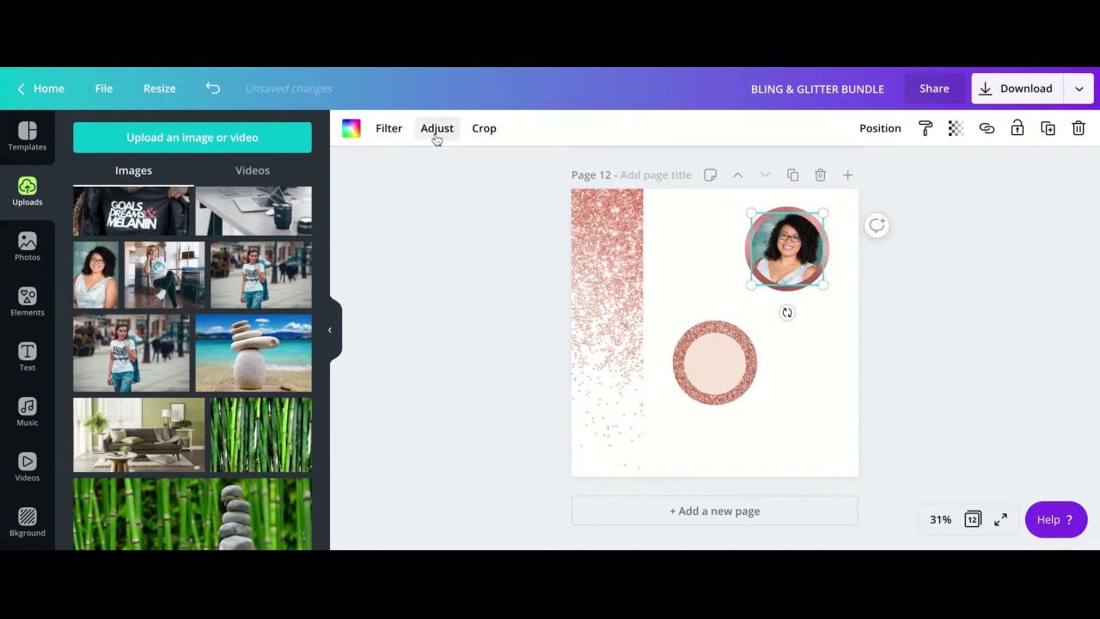
# Compare the Street and Greyscale filters on the portrait, and apply Street
pyautogui.click(391, 129)
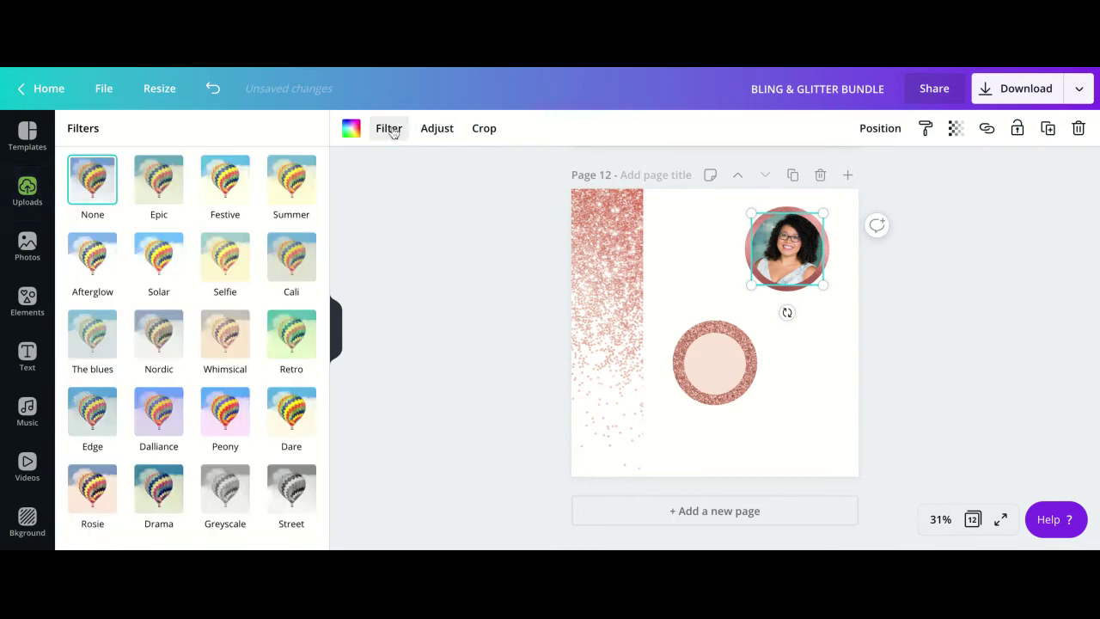
pyautogui.click(295, 493)
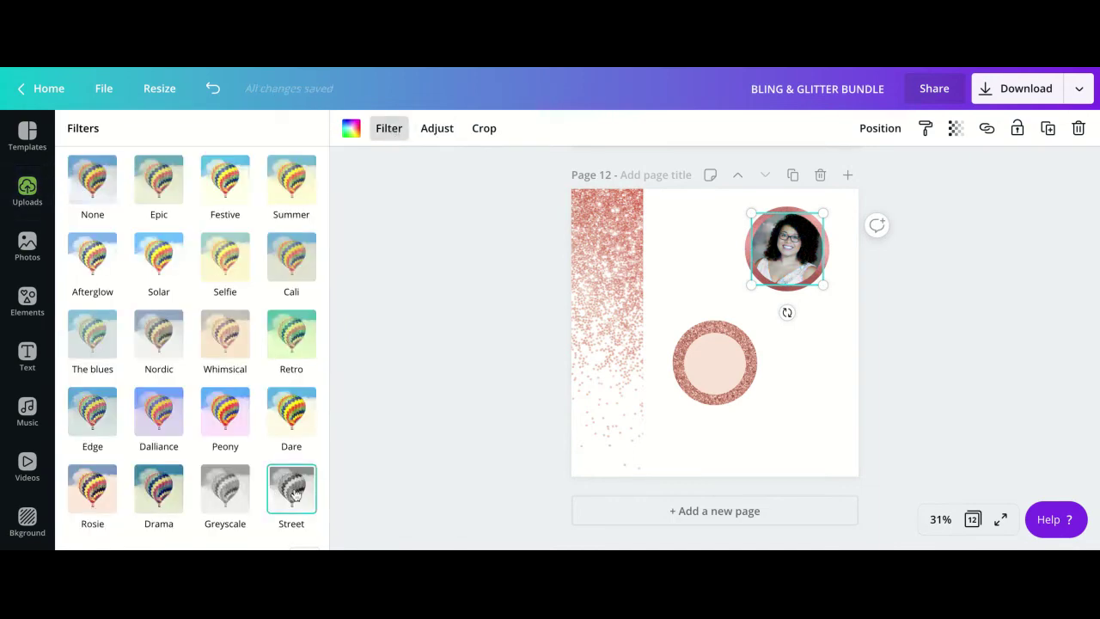
pyautogui.click(235, 503)
pyautogui.click(287, 500)
pyautogui.click(912, 288)
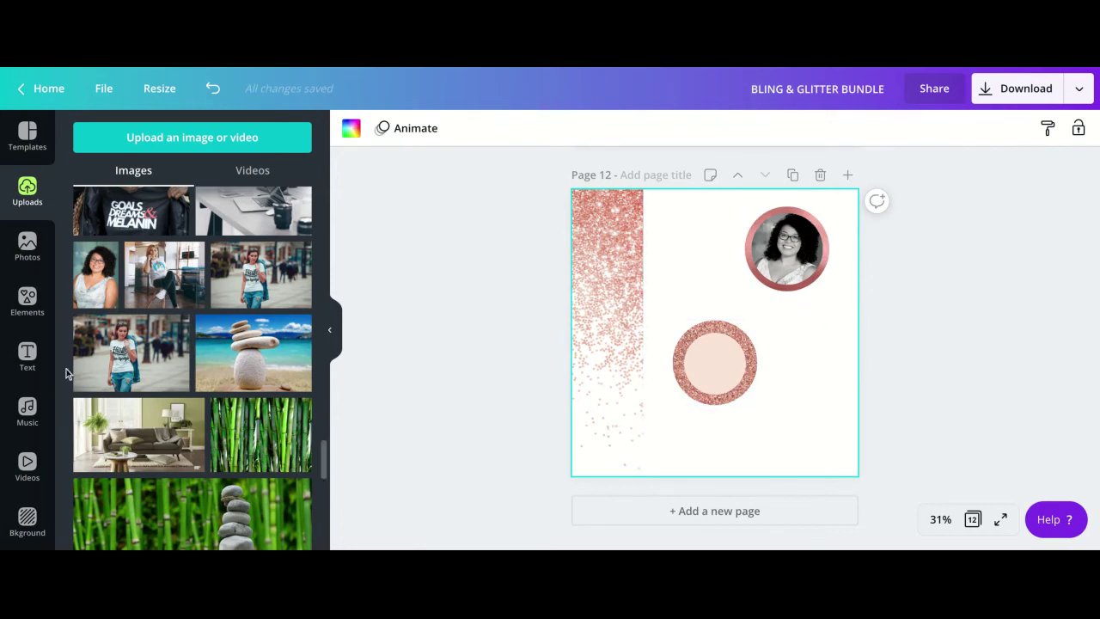
# Add a heading to page 12 and narrow its text box so it wraps onto two lines inside the pale peach circle
pyautogui.click(27, 355)
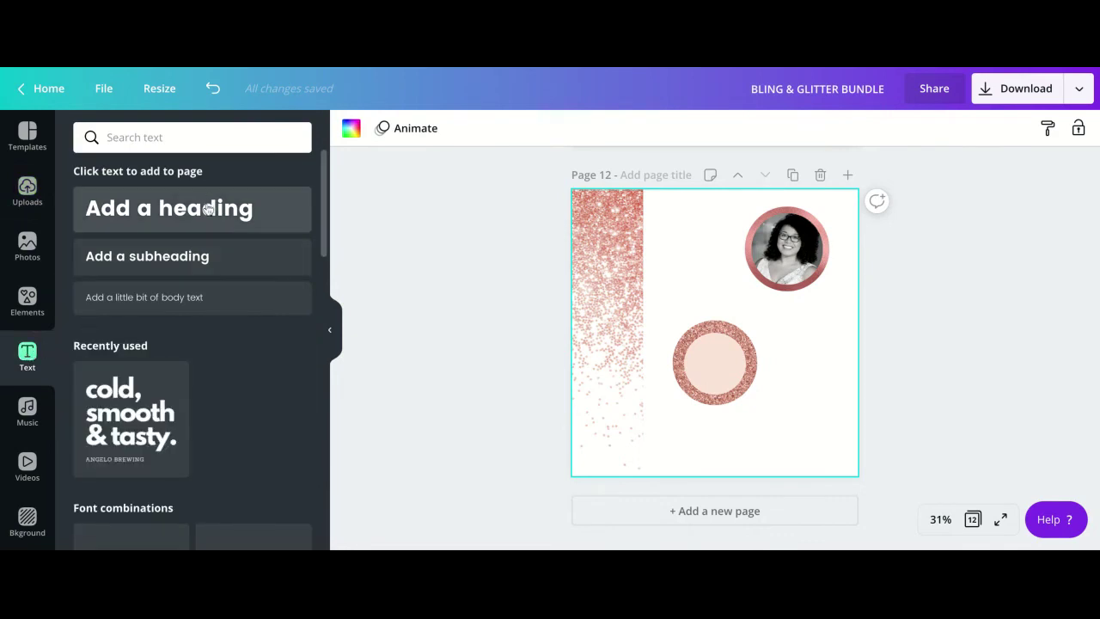
pyautogui.moveTo(579, 295); pyautogui.dragTo(731, 399)
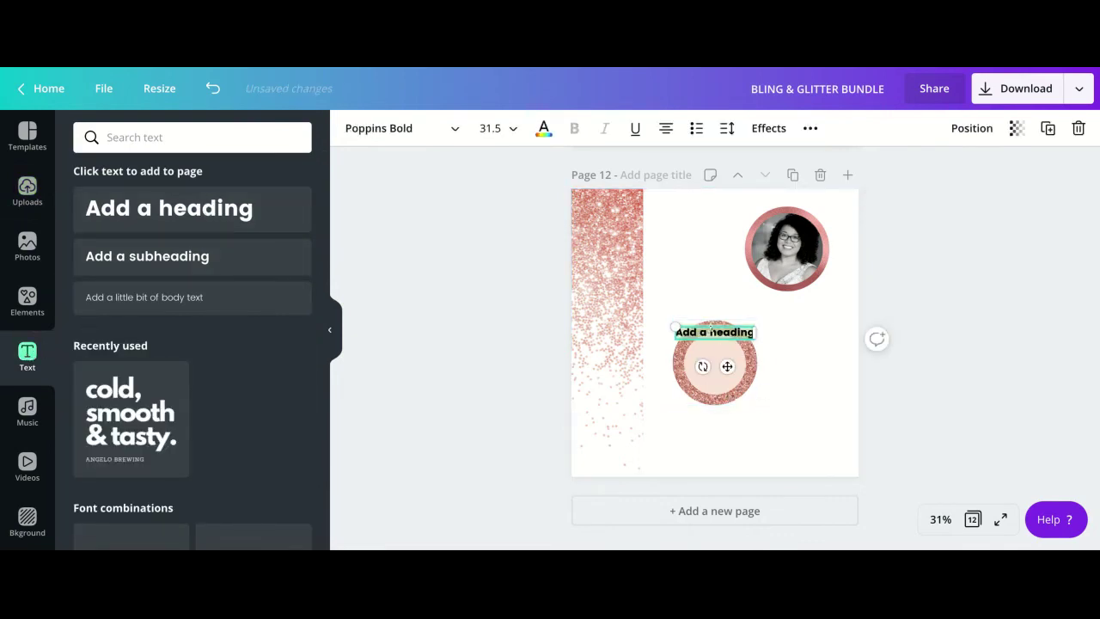
pyautogui.moveTo(755, 332); pyautogui.dragTo(715, 359)
pyautogui.click(816, 399)
pyautogui.click(792, 408)
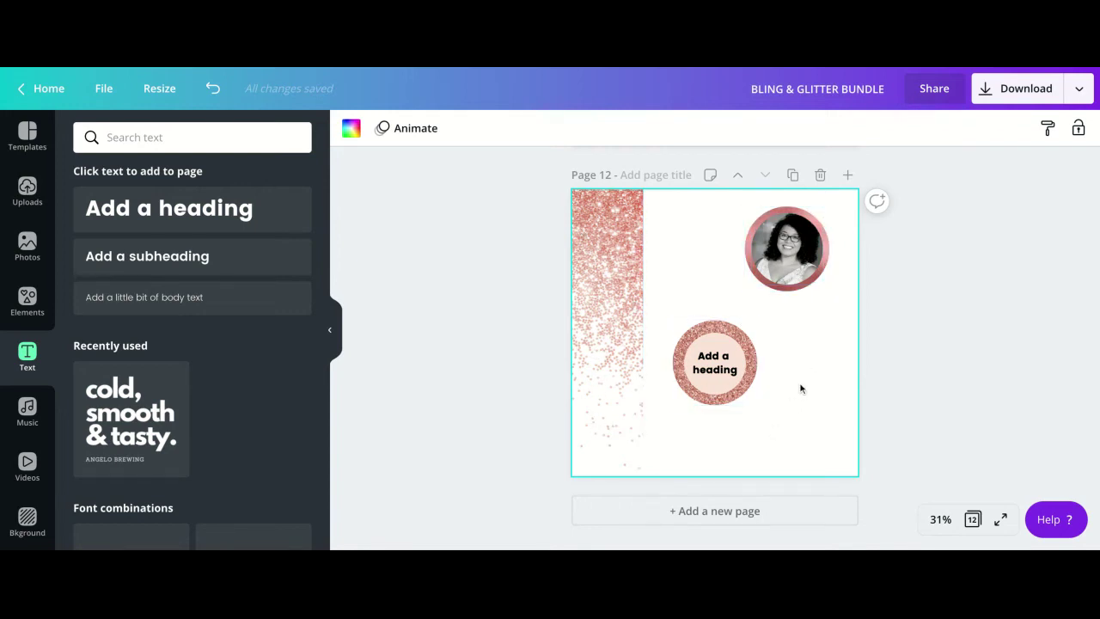
# Review the background textures and layouts of the finished templates from page 11 back to page 8
pyautogui.scroll(8, 800, 389)
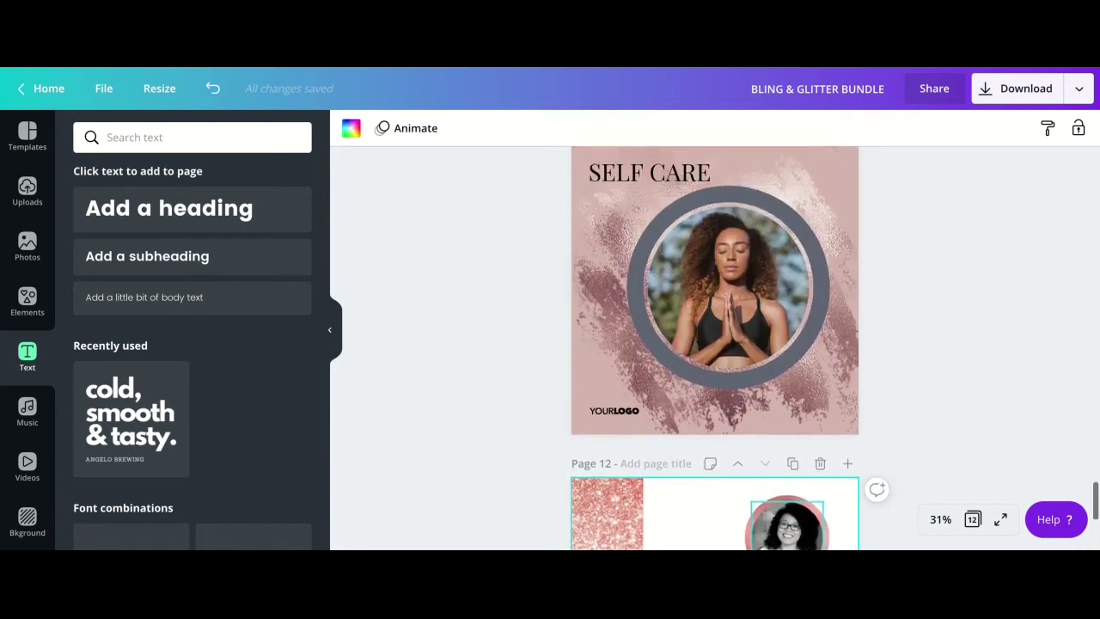
pyautogui.scroll(6, 632, 437)
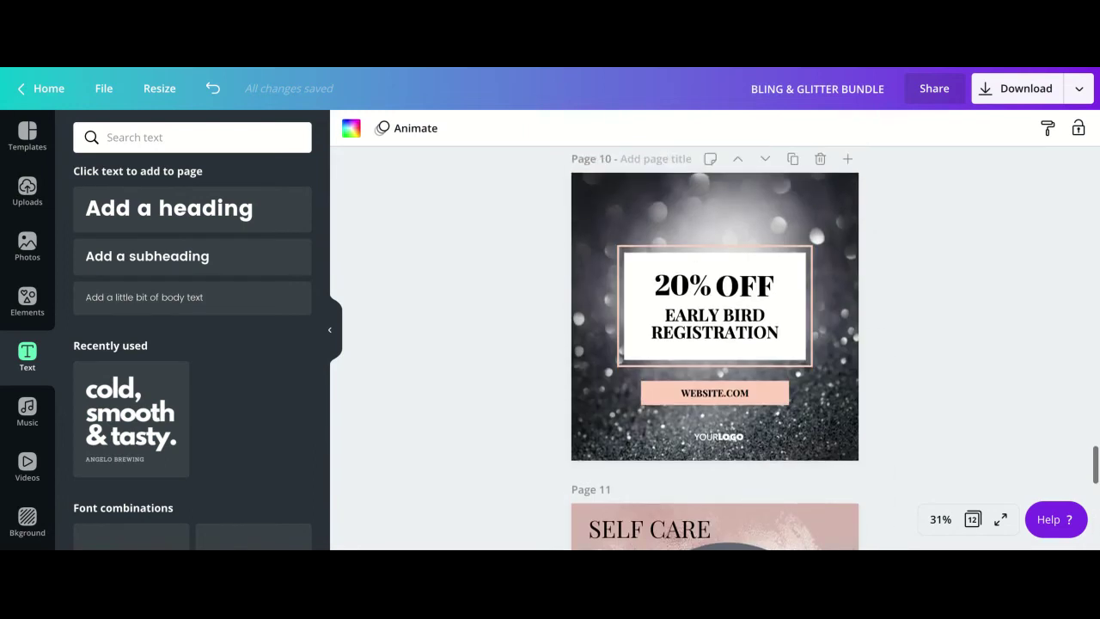
pyautogui.click(594, 441)
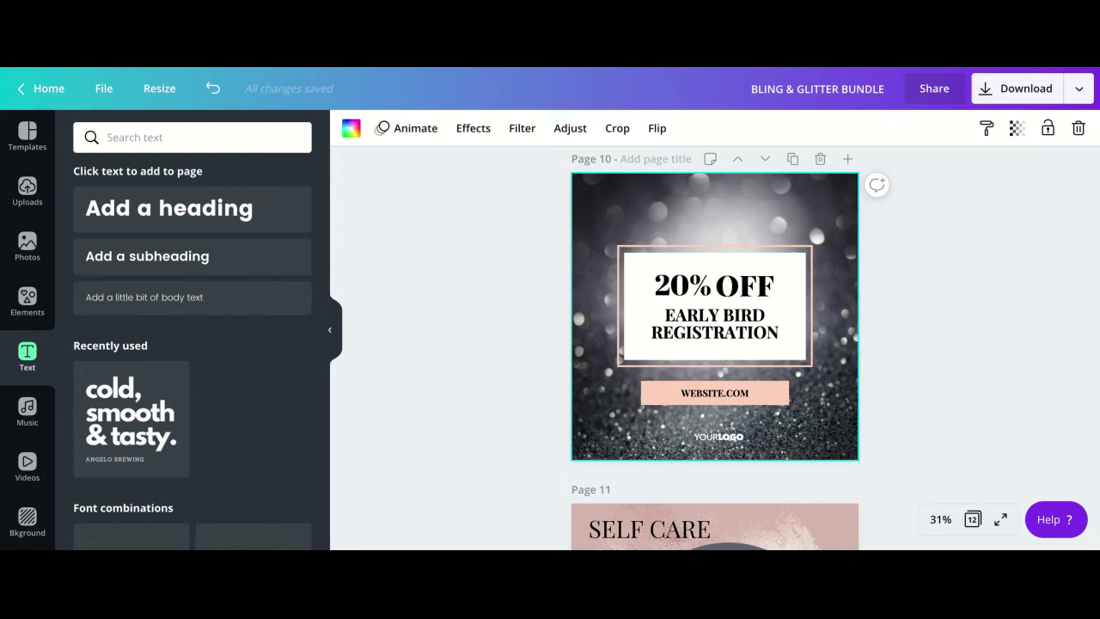
pyautogui.scroll(5, 713, 344)
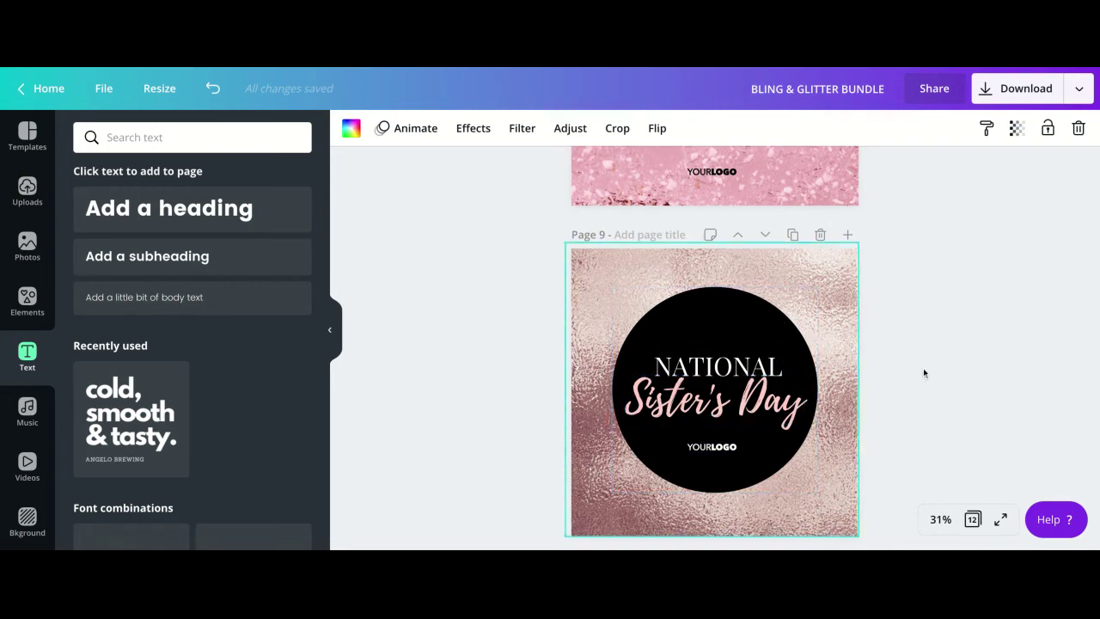
pyautogui.scroll(4, 816, 351)
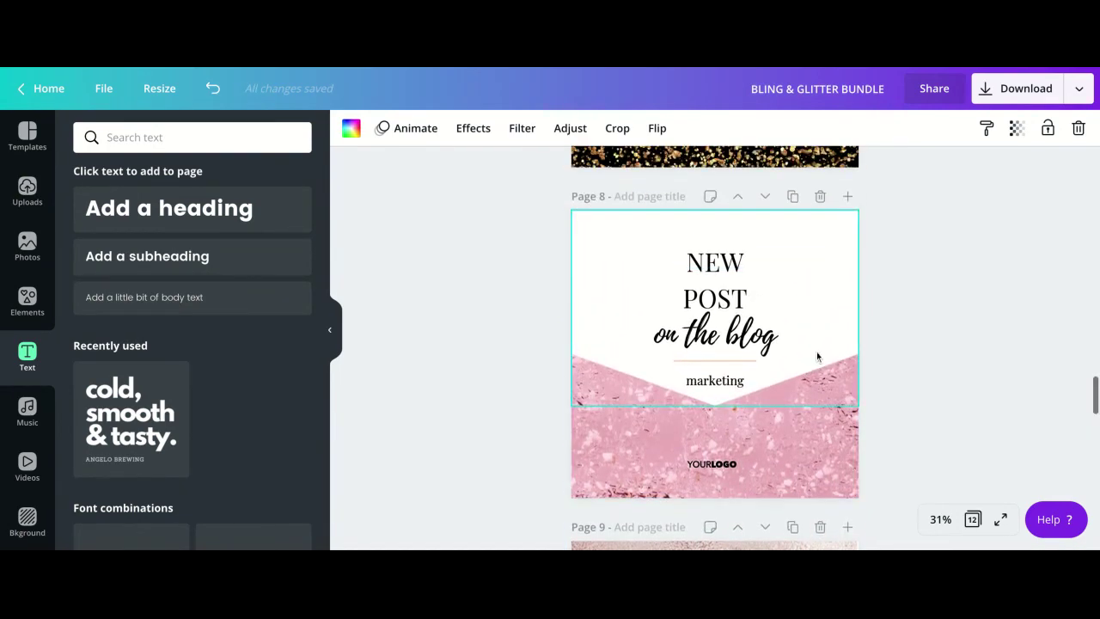
# Try removing the pink glitter photo and the white pointed shape from page 8, undoing each removal
pyautogui.click(829, 314)
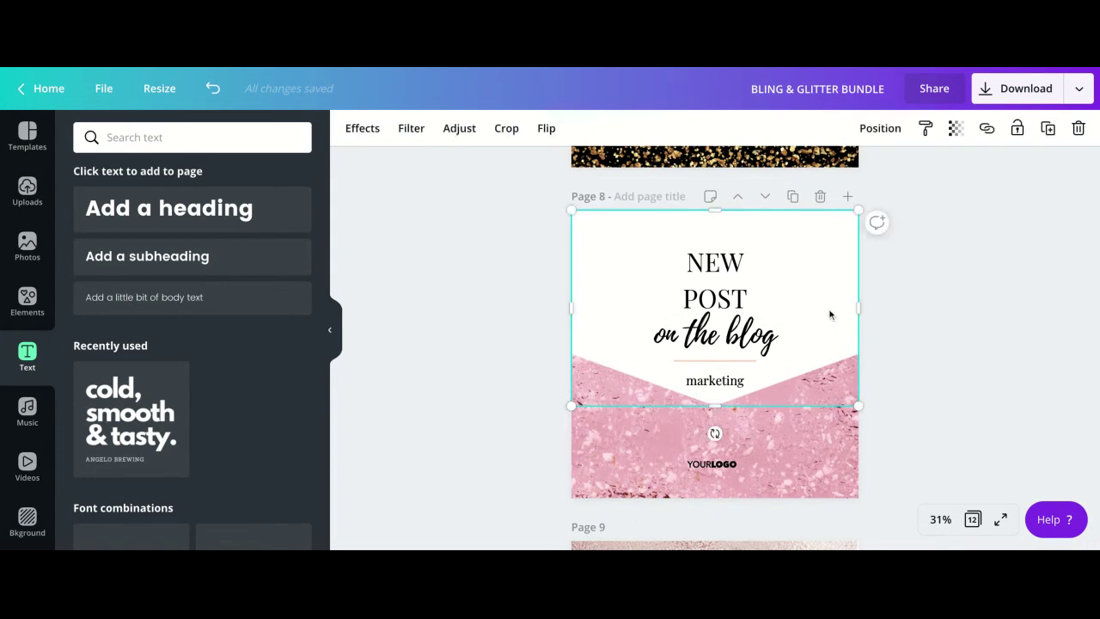
pyautogui.moveTo(830, 315); pyautogui.dragTo(816, 272)
pyautogui.click(619, 171)
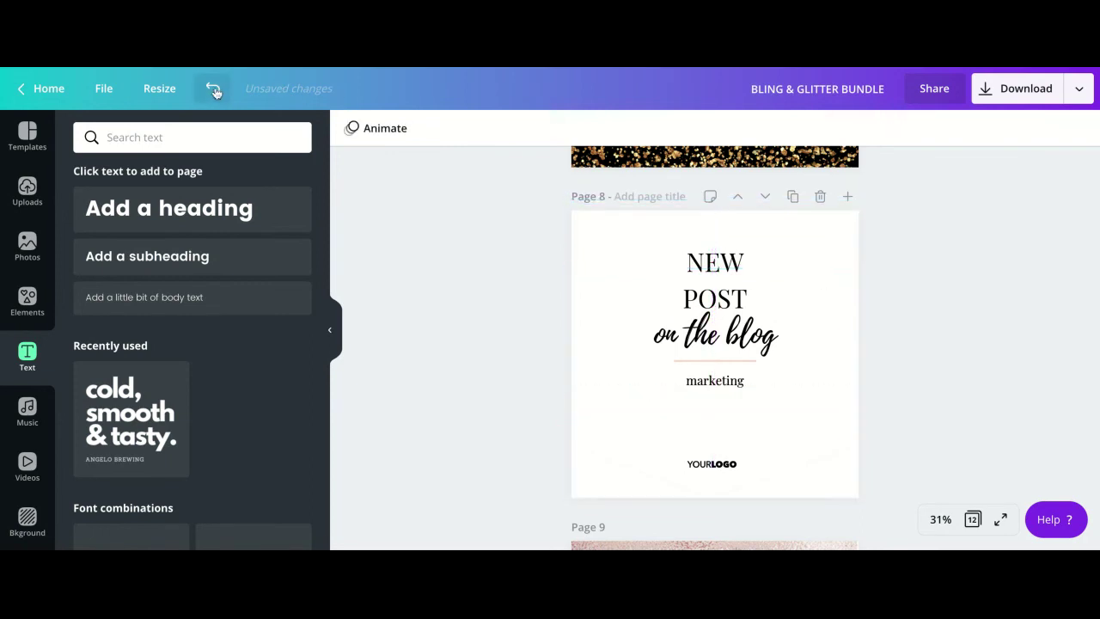
pyautogui.click(215, 92)
pyautogui.click(832, 350)
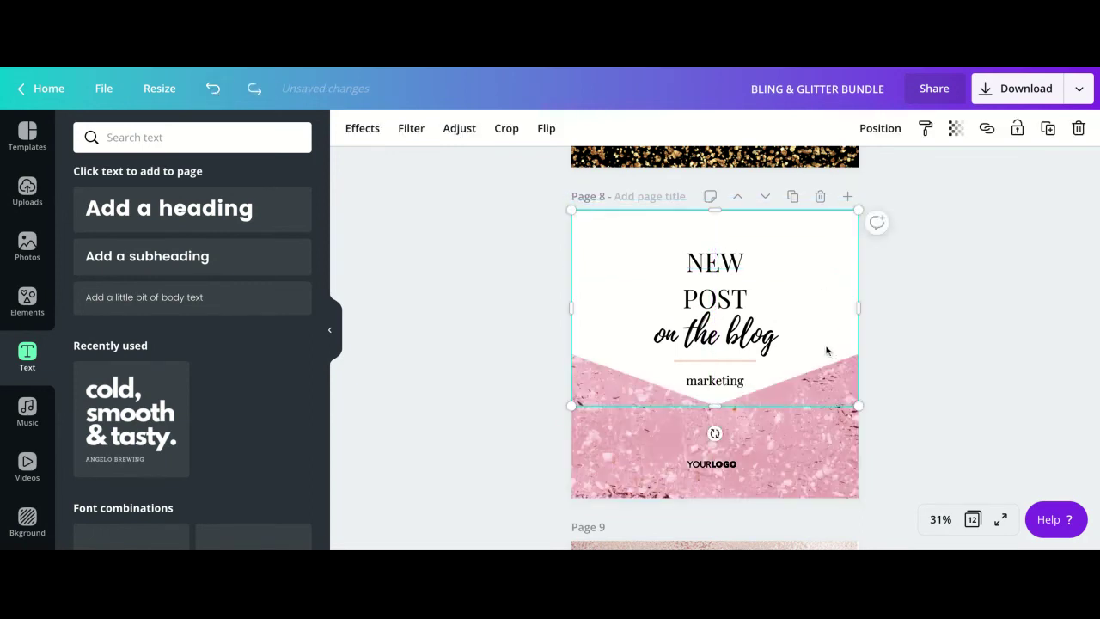
pyautogui.hotkey('ctrl', 'y')
pyautogui.click(799, 392)
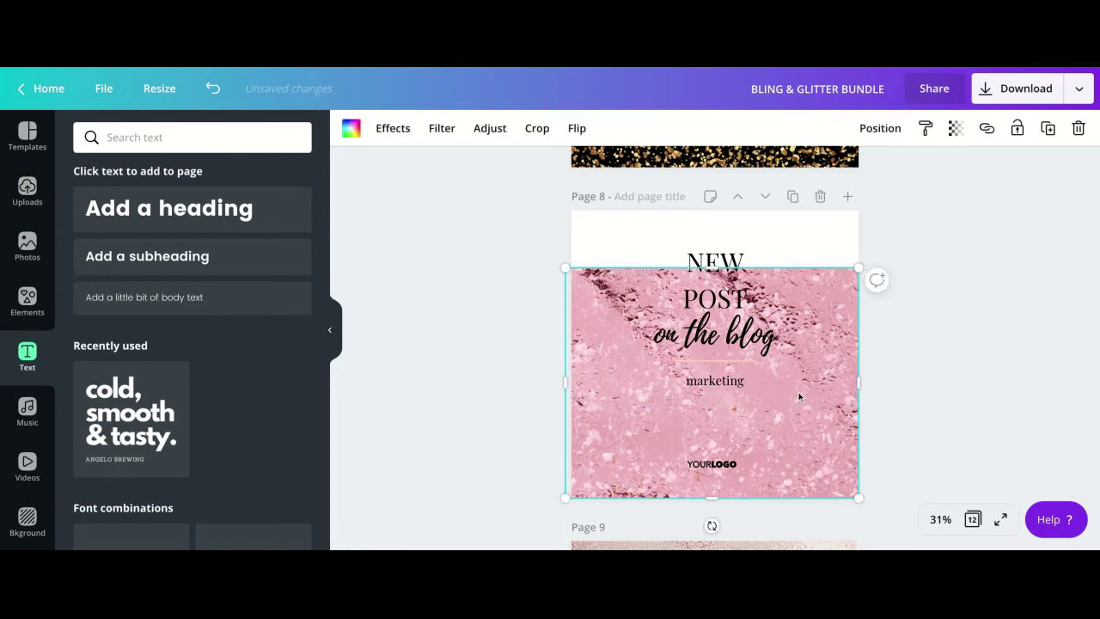
pyautogui.click(211, 88)
pyautogui.click(958, 334)
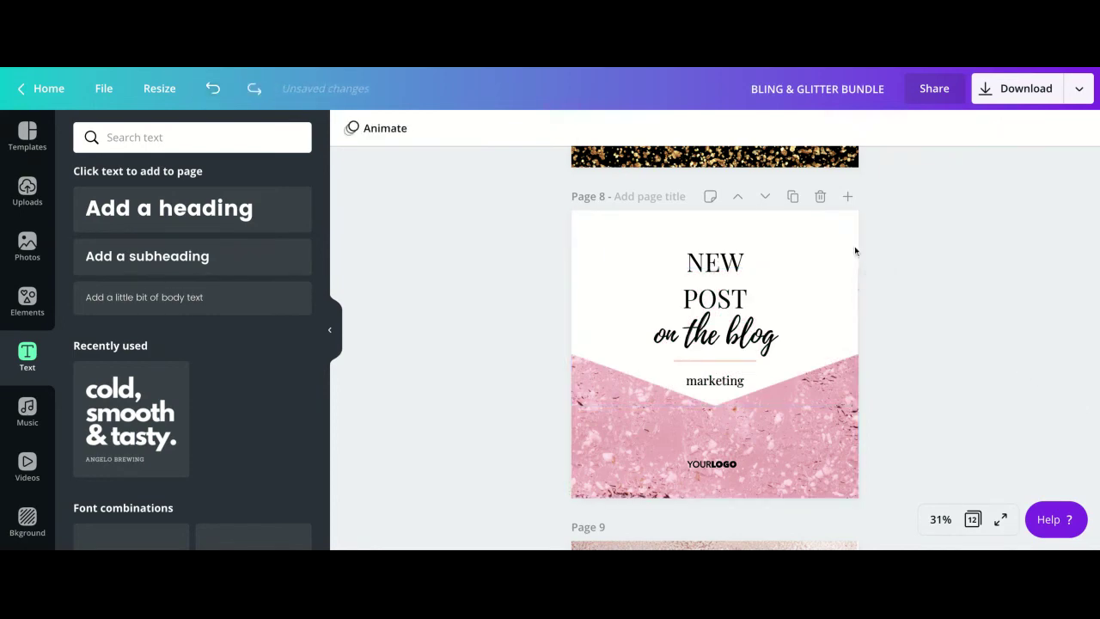
# Examine the gold glitter background of the quote template on page 7 and the Quarantine template on page 6
pyautogui.scroll(5, 905, 307)
pyautogui.scroll(1, 905, 307)
pyautogui.click(615, 440)
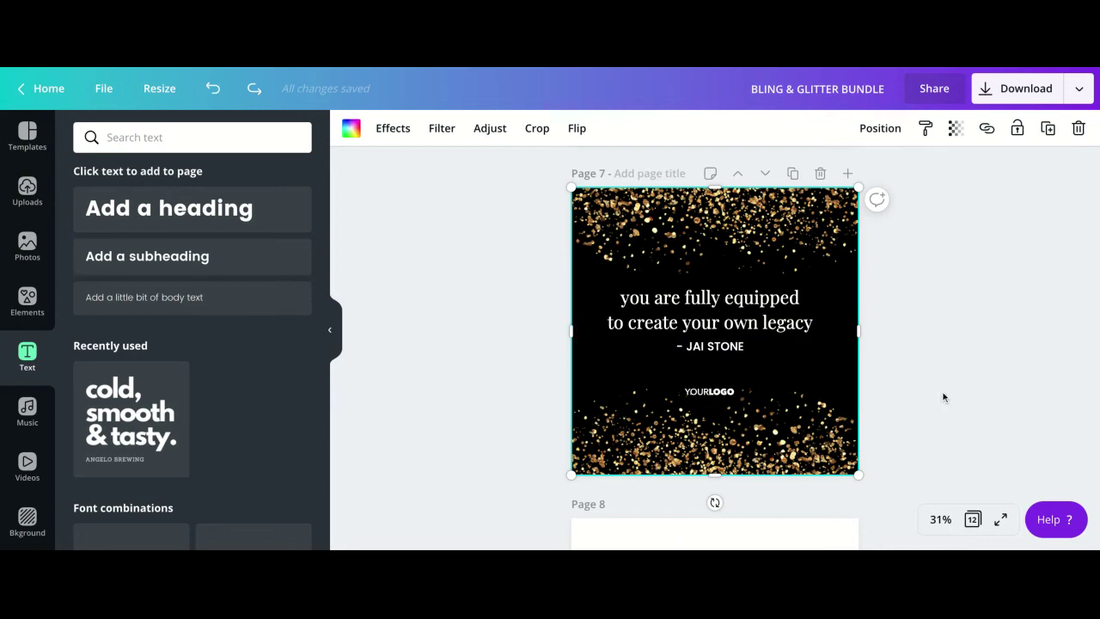
pyautogui.click(909, 346)
pyautogui.scroll(5, 909, 346)
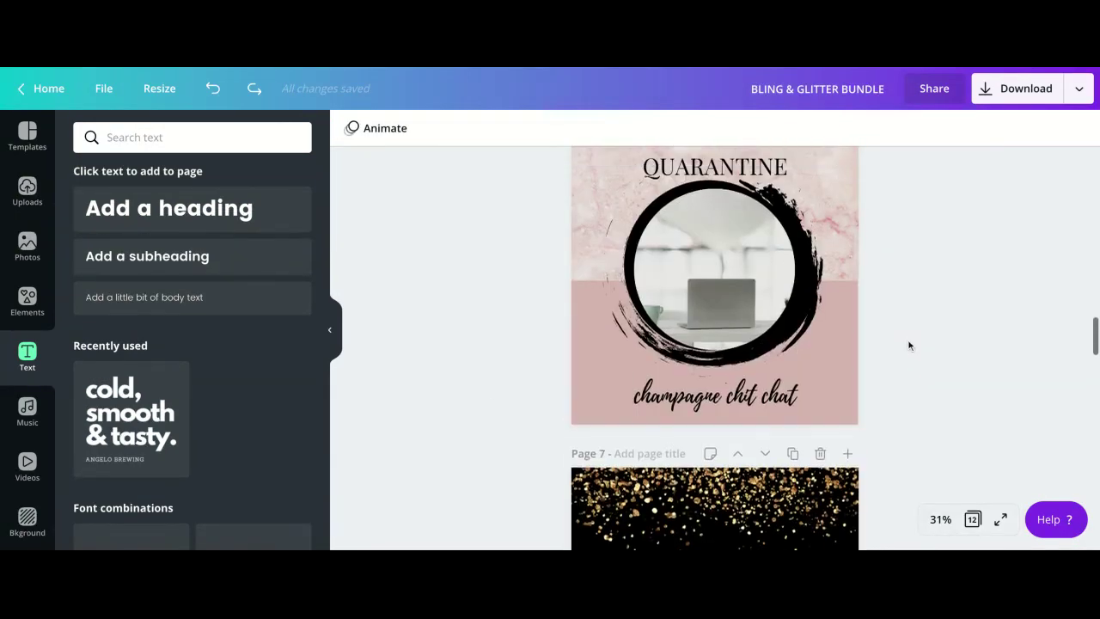
pyautogui.scroll(-1, 838, 345)
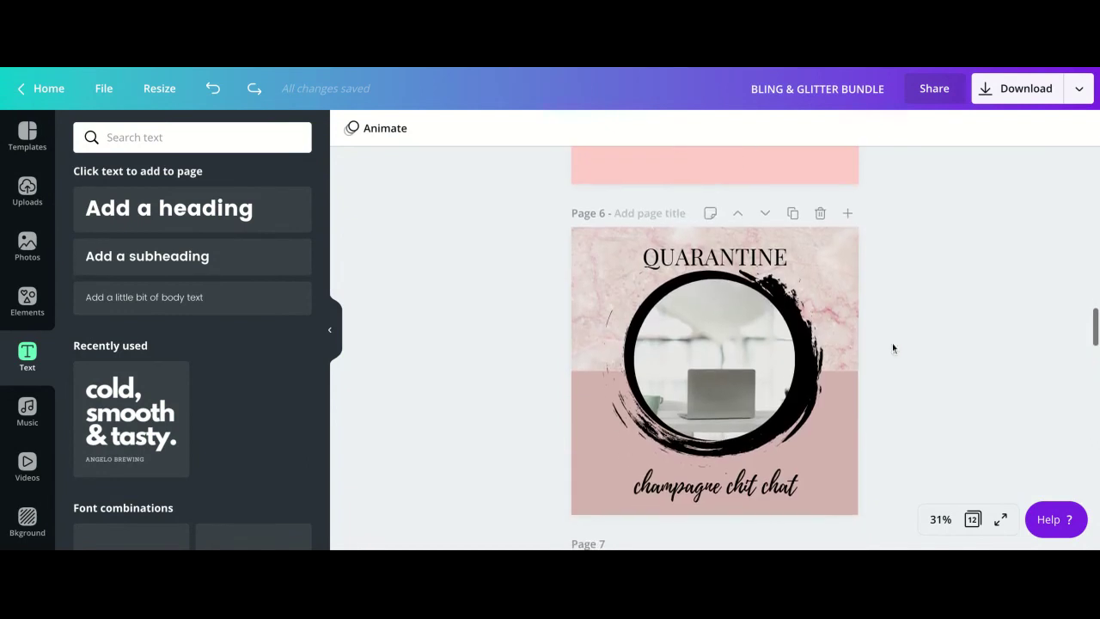
# Search the photos for pink marble and replace the marble photo in the upper half of page 6 with a pink-veined marble
pyautogui.click(838, 346)
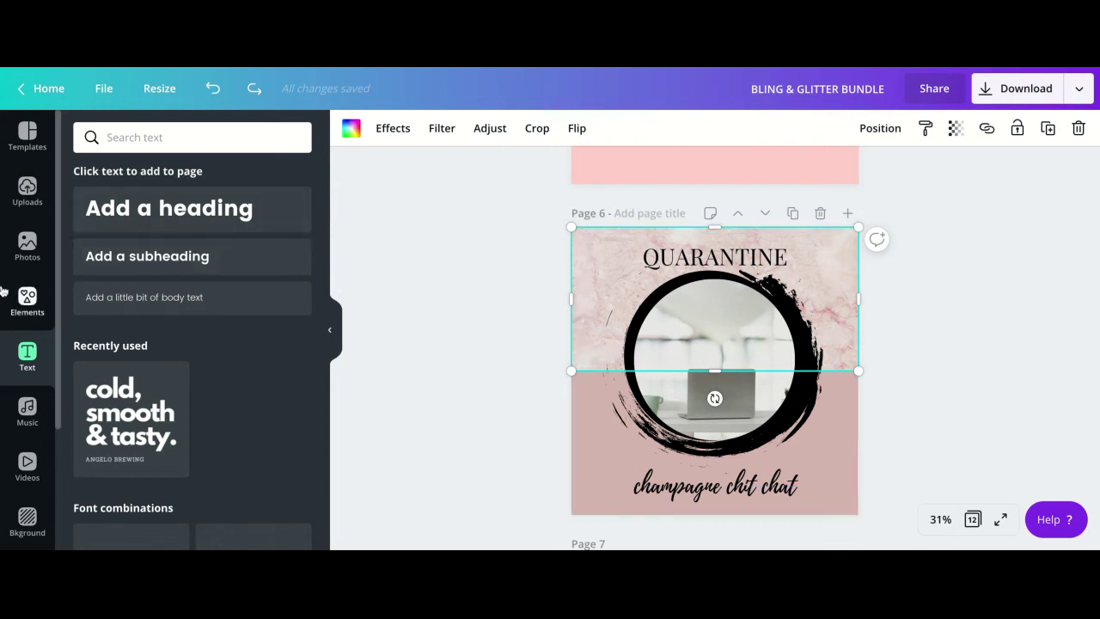
pyautogui.click(27, 247)
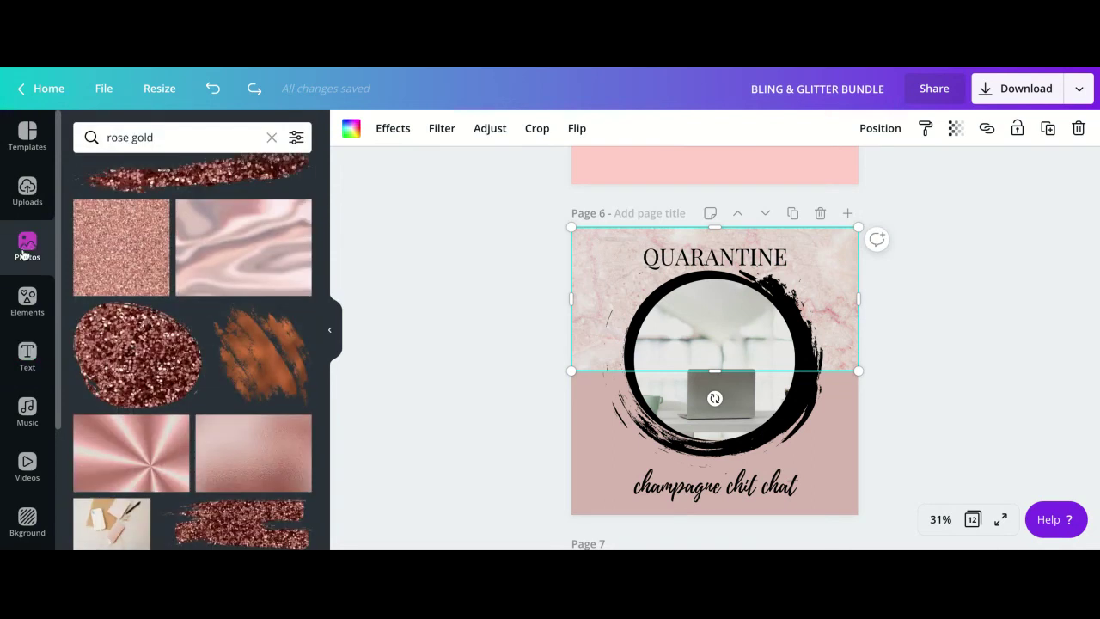
pyautogui.click(154, 139)
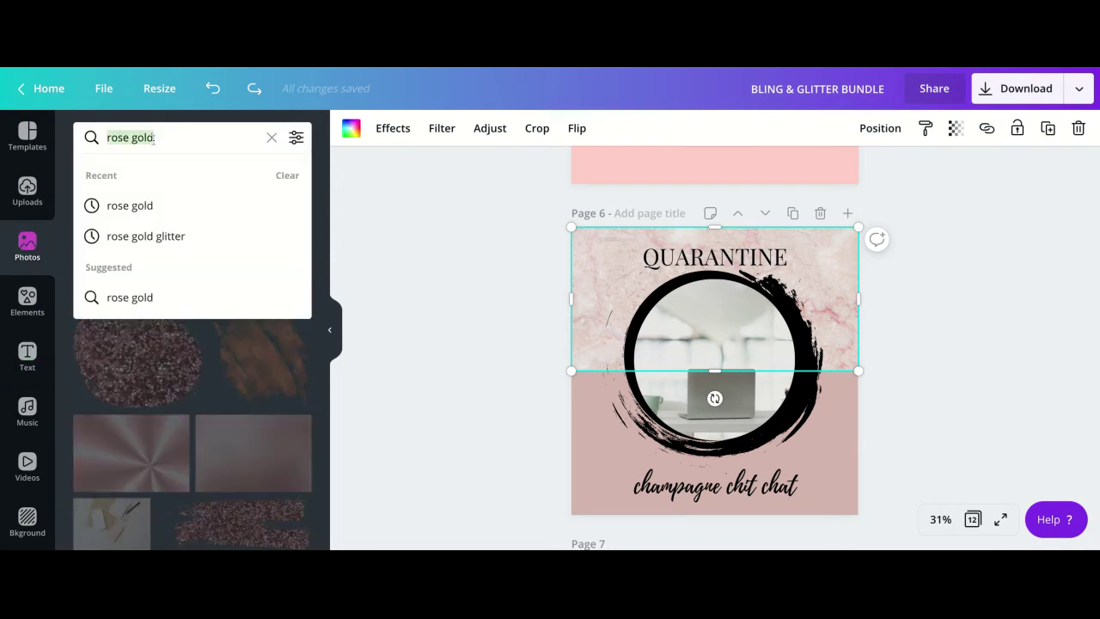
pyautogui.write('pink marble')
pyautogui.press('Return')
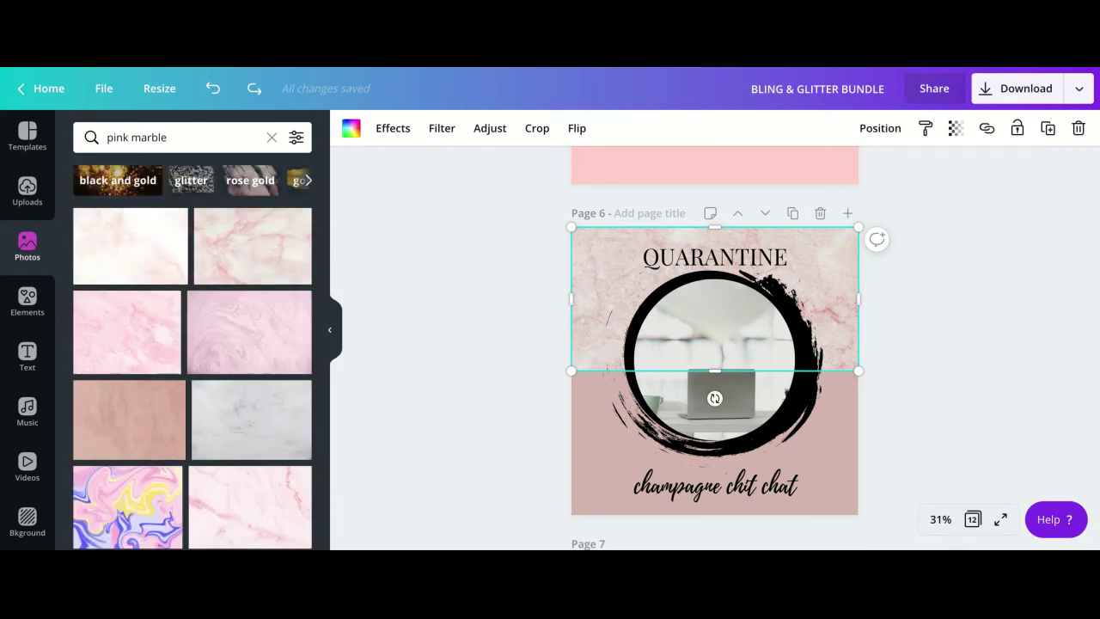
pyautogui.click(239, 251)
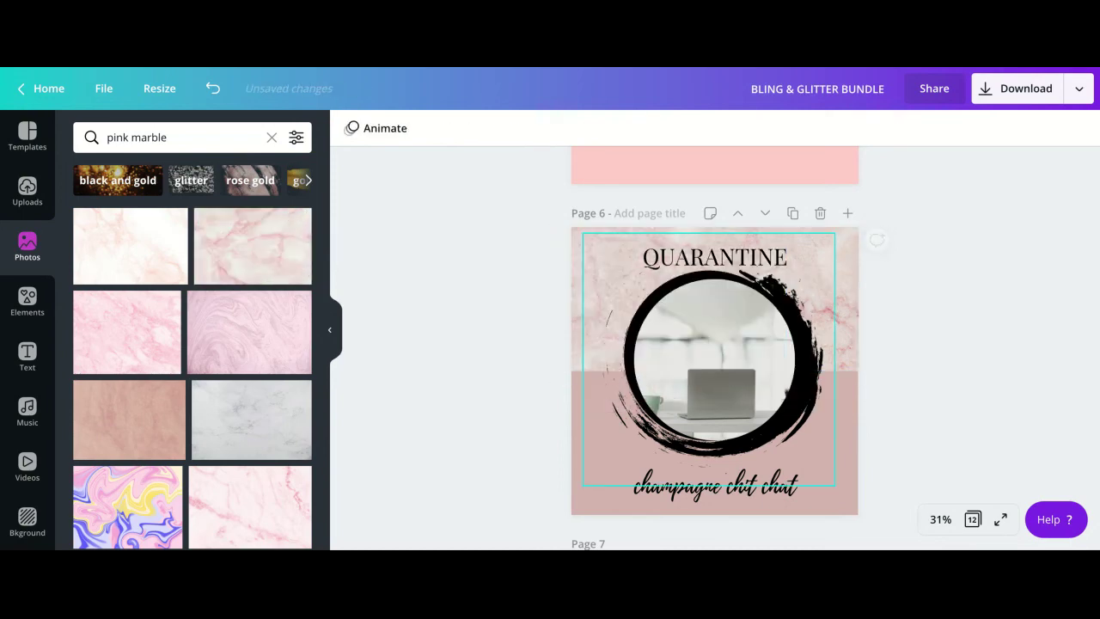
pyautogui.click(845, 328)
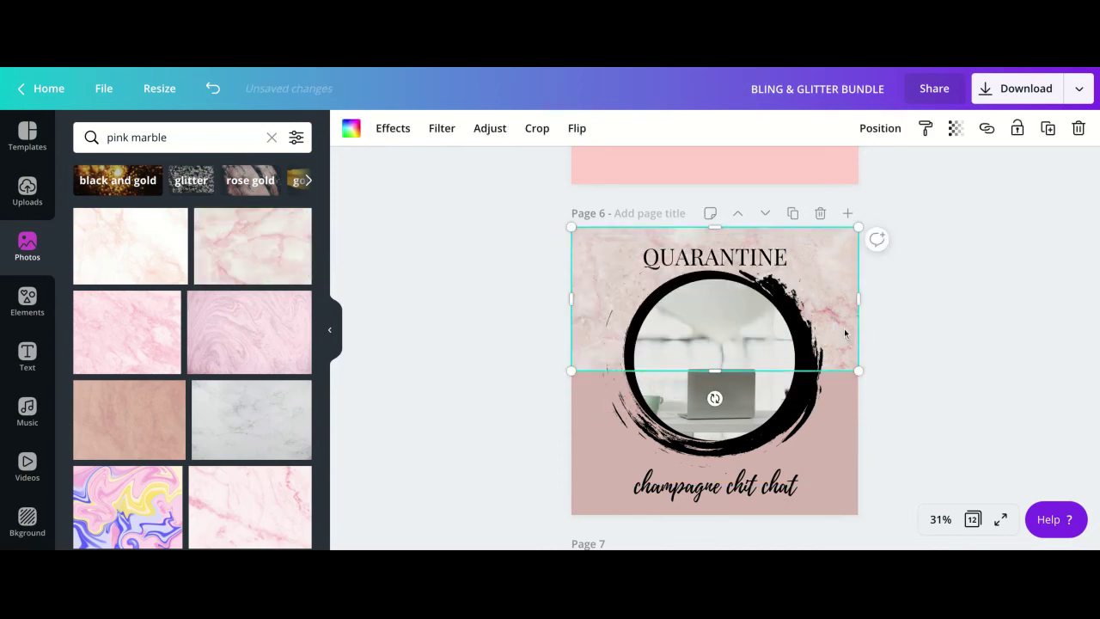
pyautogui.click(215, 249)
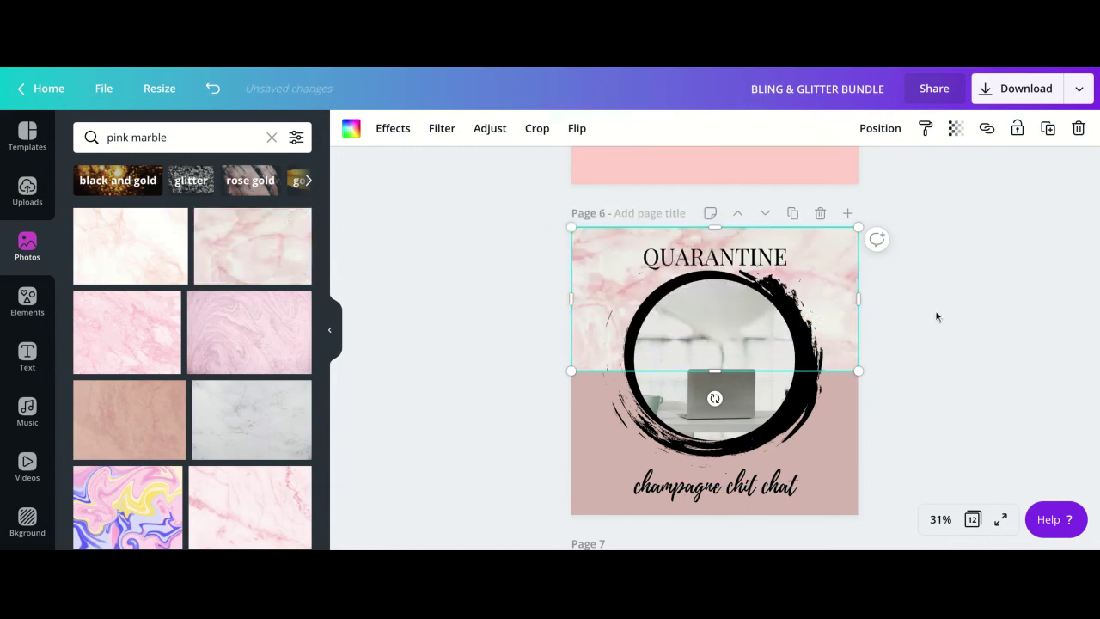
pyautogui.click(889, 315)
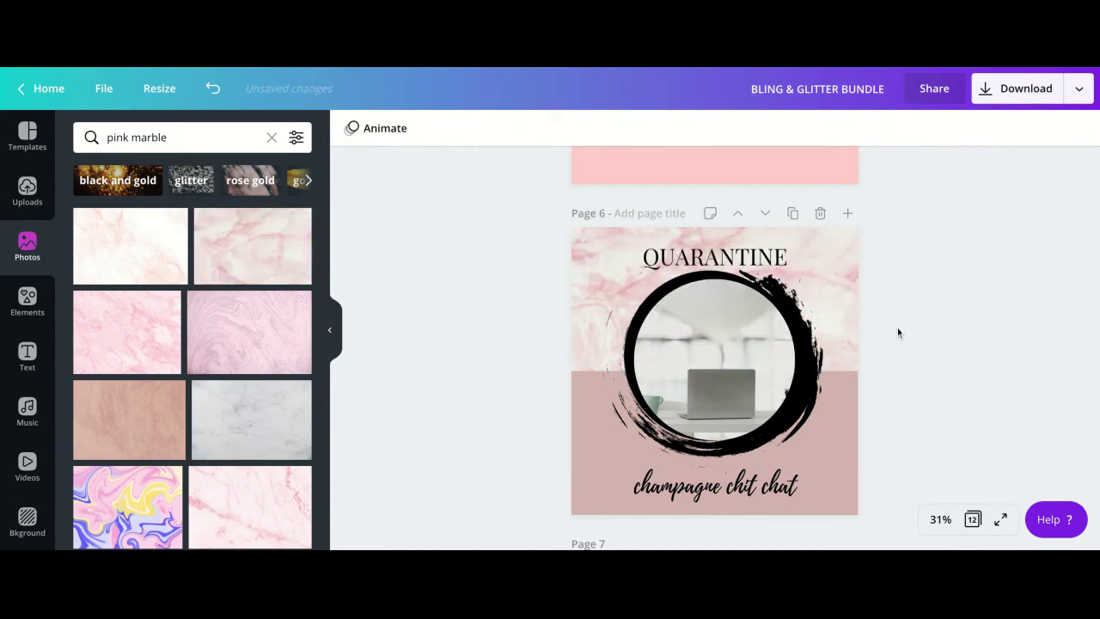
# Make the dark slate strip behind the woman's photo on page 3 slightly thinner by lowering its upper edge
pyautogui.scroll(5, 899, 332)
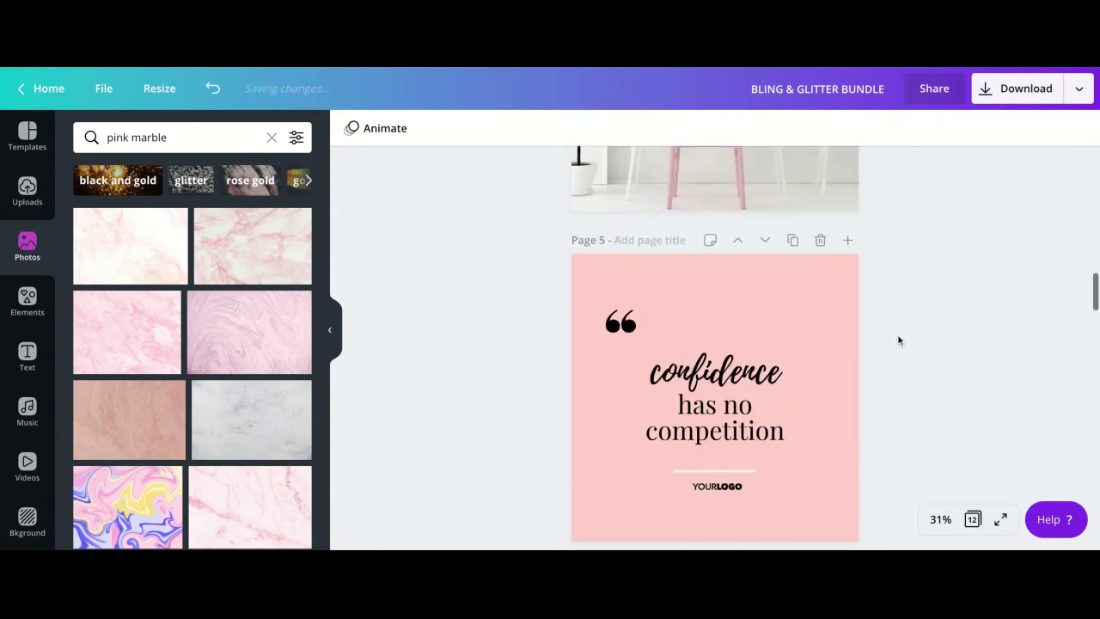
pyautogui.scroll(4, 899, 341)
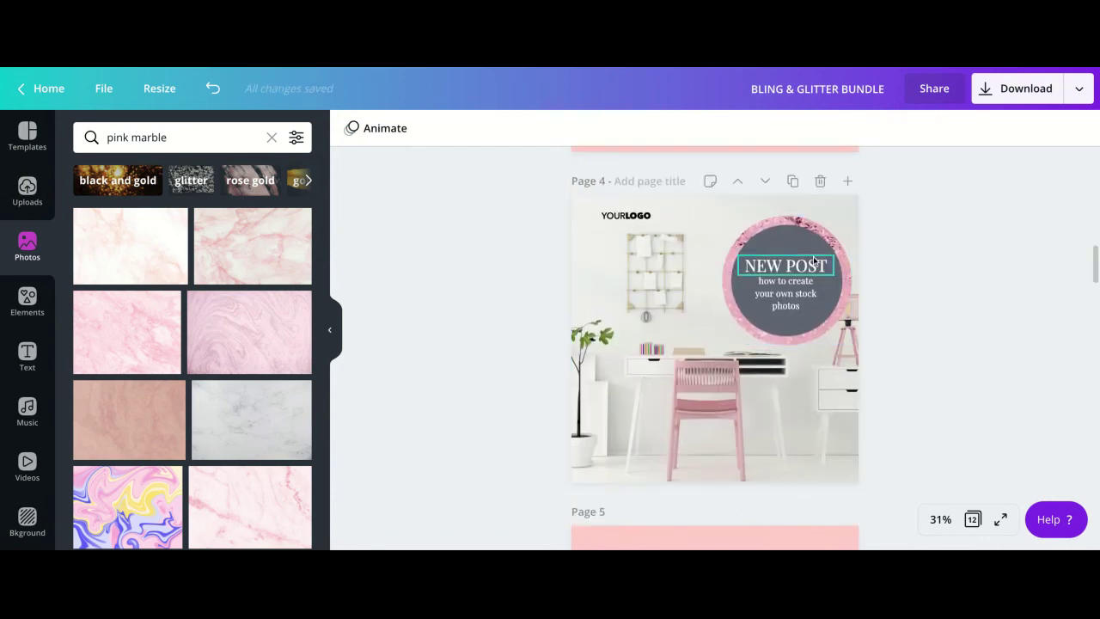
pyautogui.scroll(4, 902, 249)
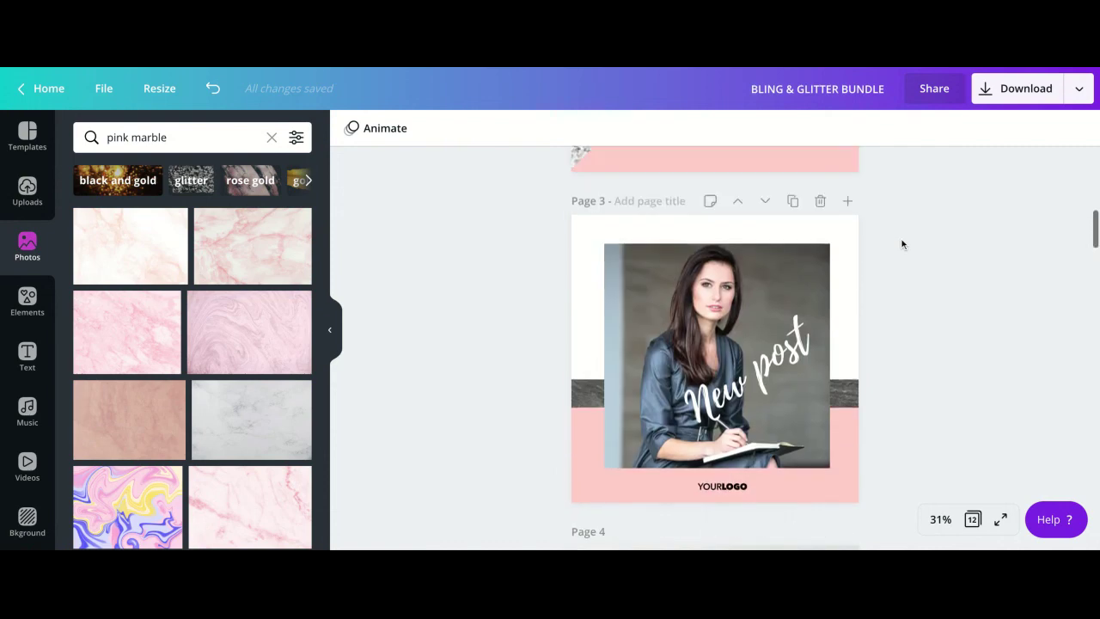
pyautogui.click(574, 402)
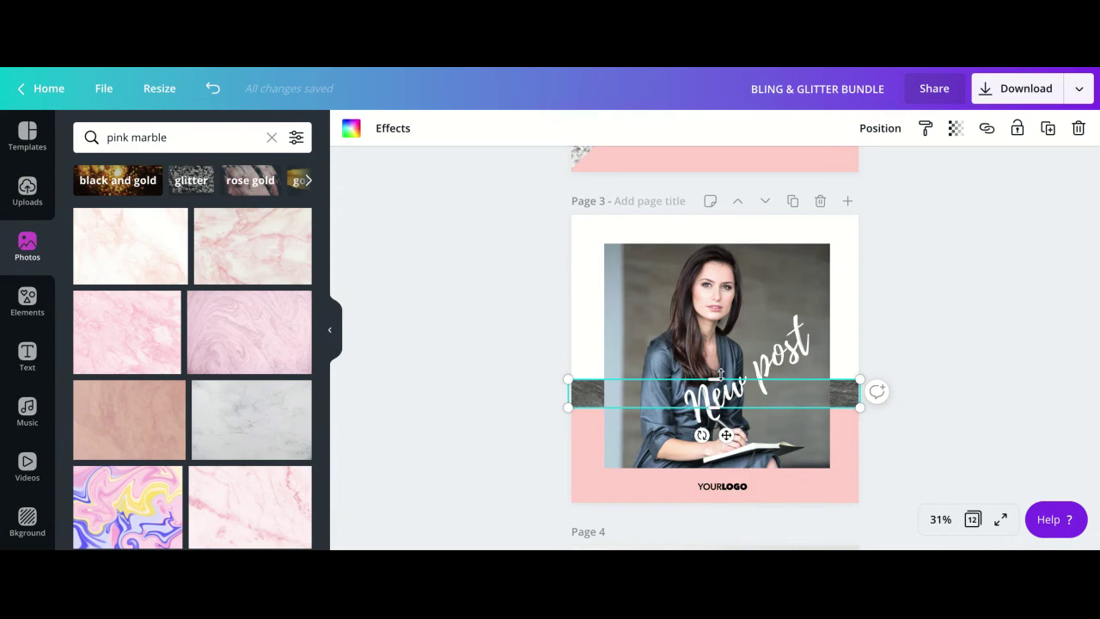
pyautogui.moveTo(721, 375)
pyautogui.mouseDown()
pyautogui.moveTo(720, 249)
pyautogui.moveTo(721, 386)
pyautogui.mouseUp()
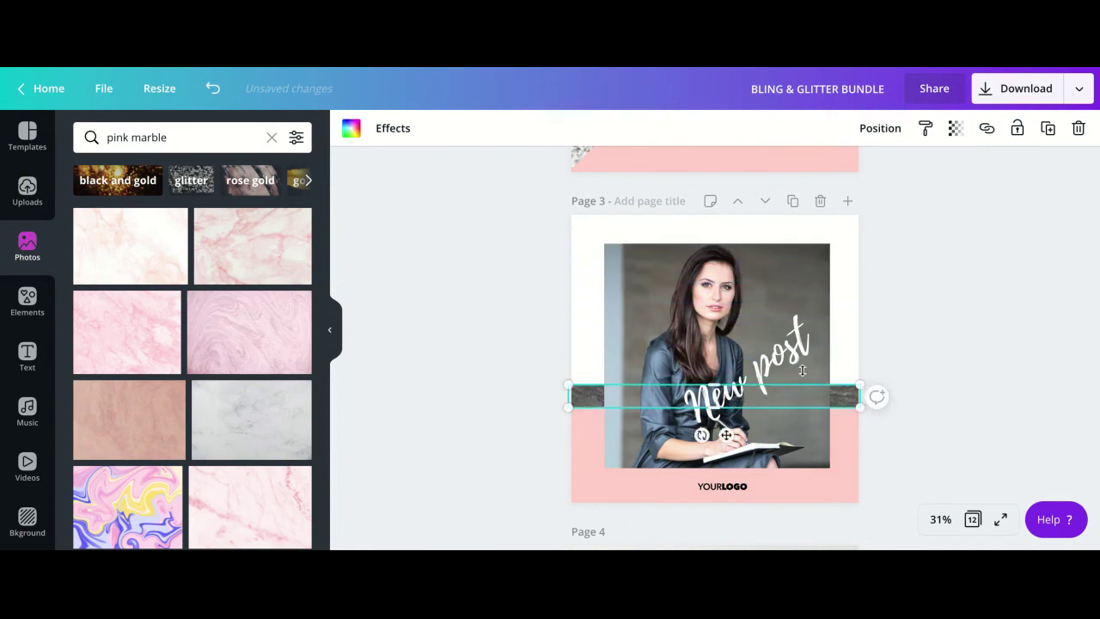
pyautogui.click(930, 373)
# Search the photos for slate and browse the results for dark stone textures
pyautogui.click(184, 141)
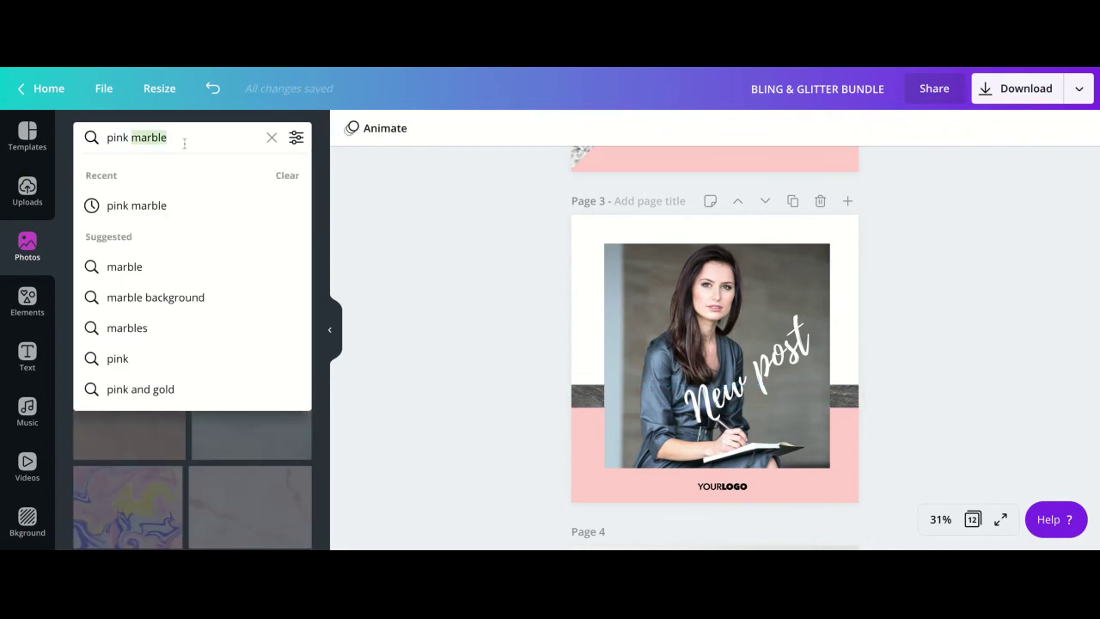
pyautogui.press('BackSpace')
pyautogui.press('BackSpace')
pyautogui.press('BackSpace')
pyautogui.press('BackSpace')
pyautogui.press('BackSpace')
pyautogui.press('BackSpace')
pyautogui.press('BackSpace')
pyautogui.press('BackSpace')
pyautogui.press('BackSpace')
pyautogui.press('BackSpace')
pyautogui.press('BackSpace')
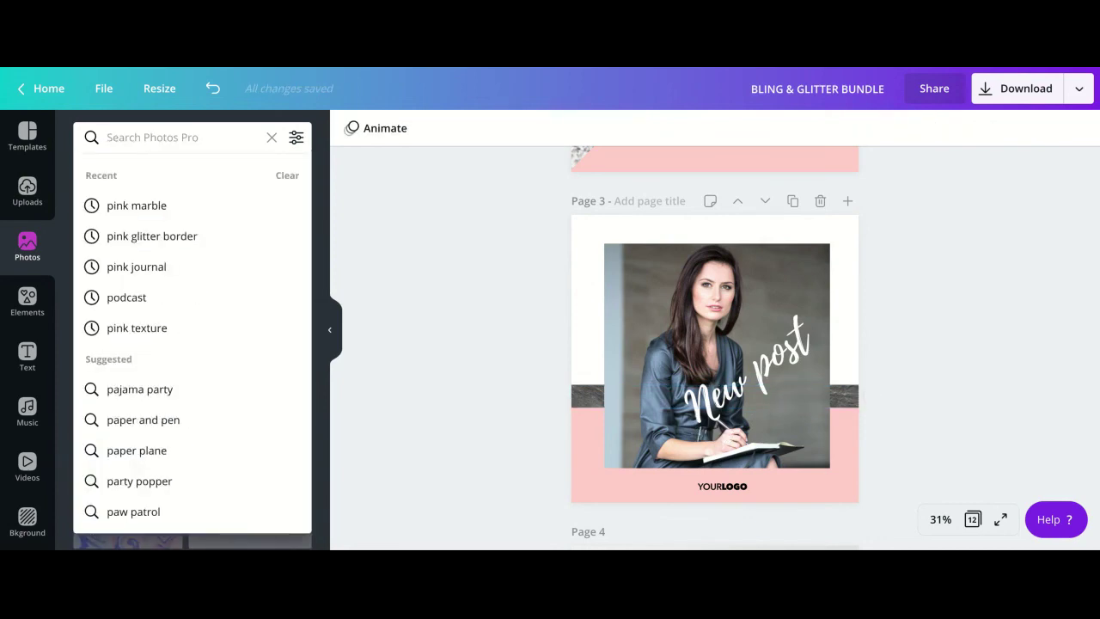
pyautogui.write('d')
pyautogui.press('BackSpace')
pyautogui.write('d')
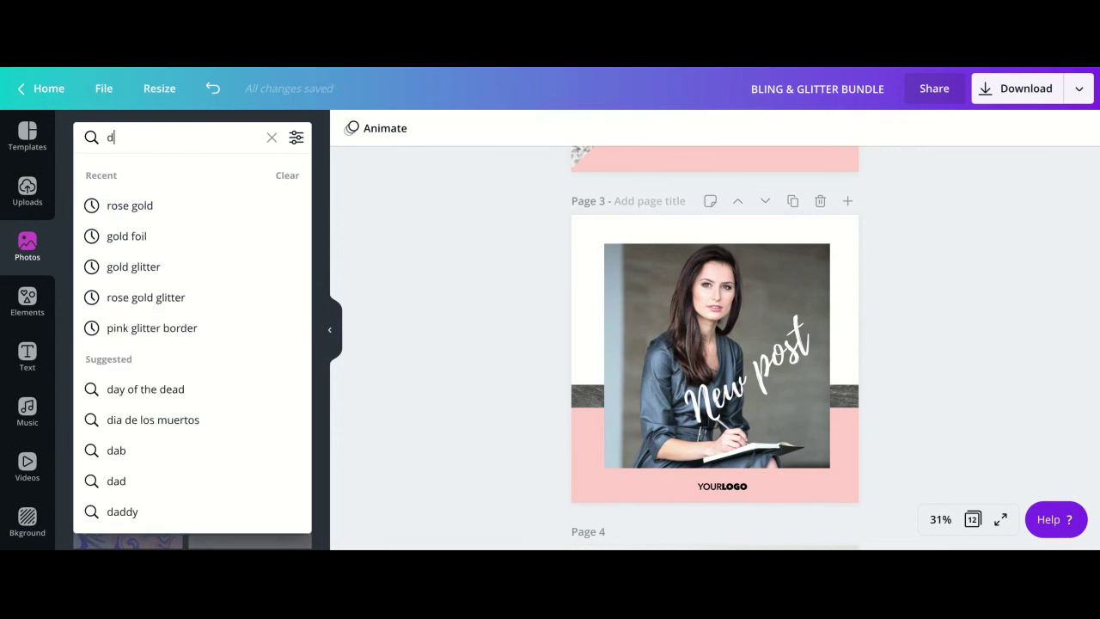
pyautogui.press('BackSpace')
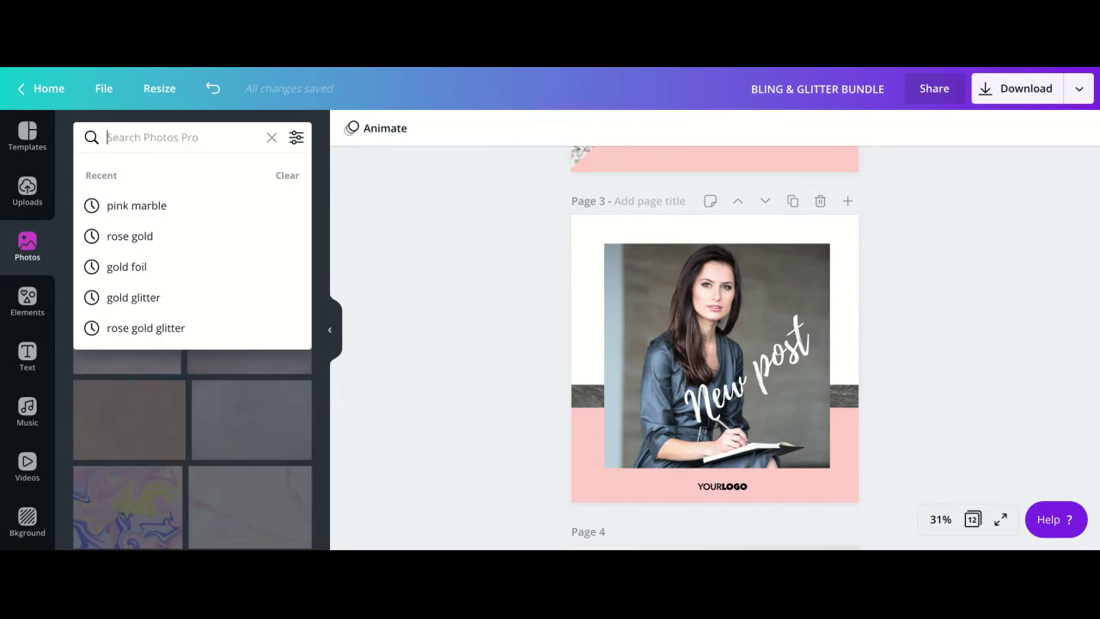
pyautogui.write('slate')
pyautogui.press('Return')
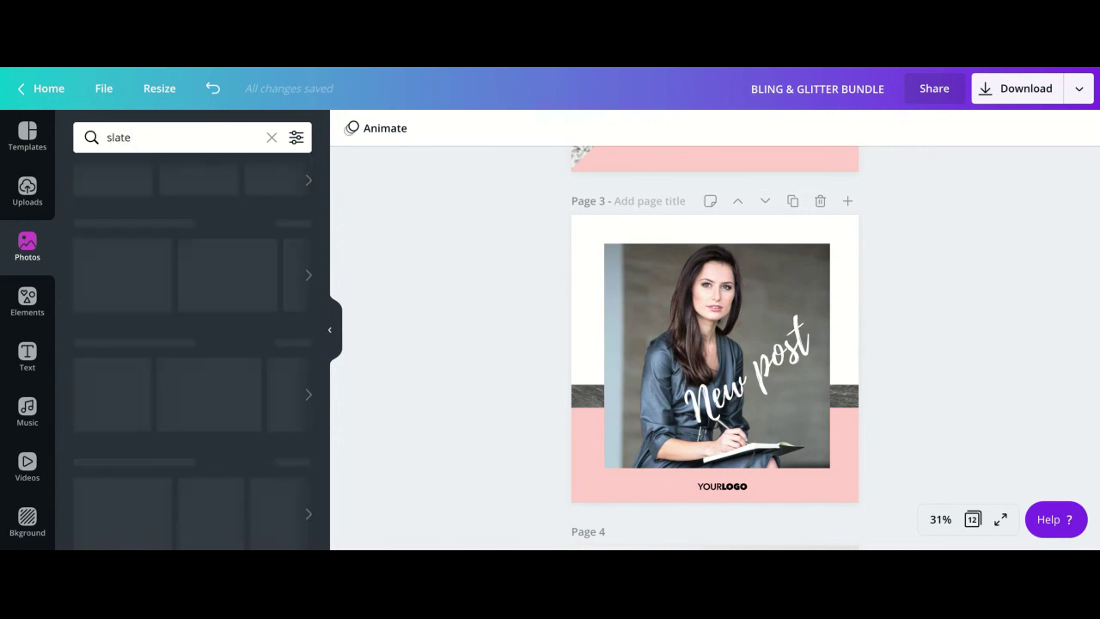
pyautogui.scroll(-5, 215, 393)
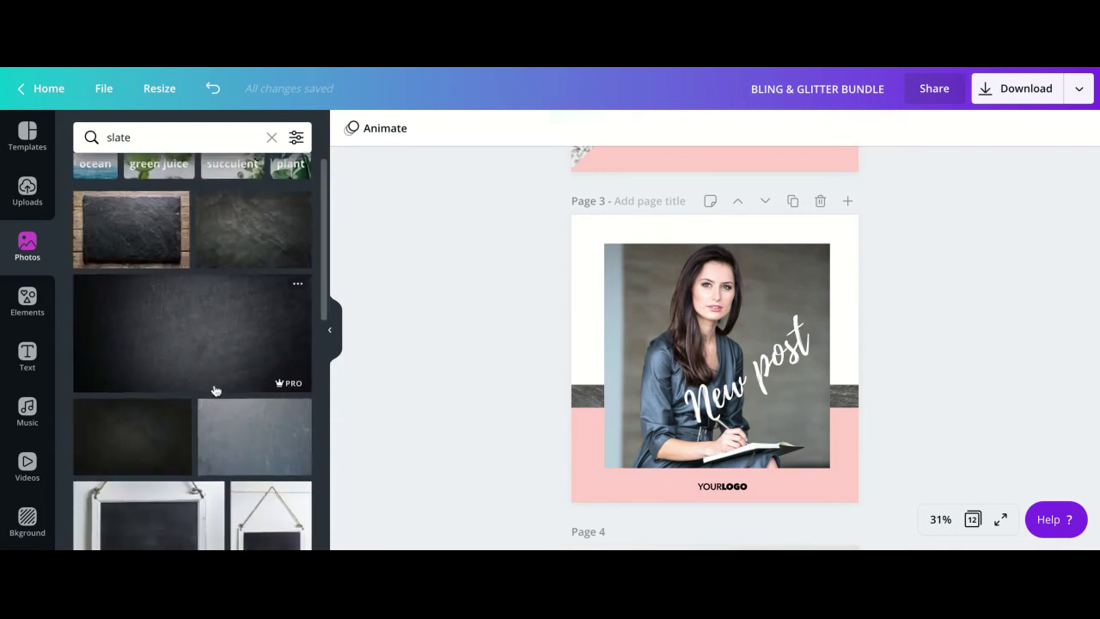
# Try a dark slate texture and a blue-gray one from the slate results in the strip behind the woman's photo on page 3
pyautogui.scroll(-1, 215, 391)
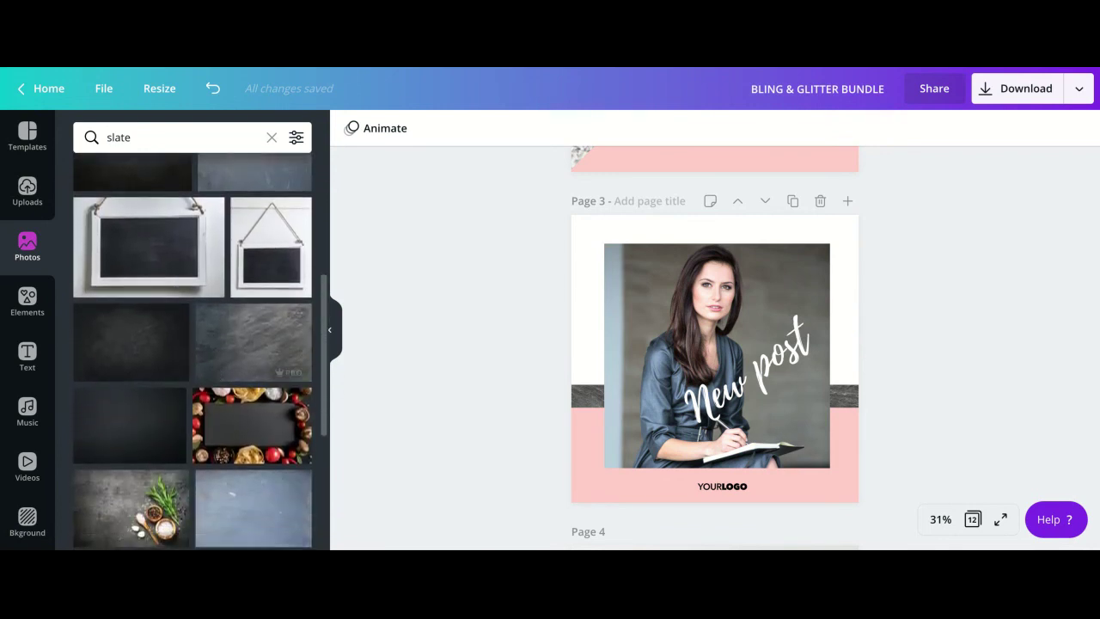
pyautogui.click(247, 345)
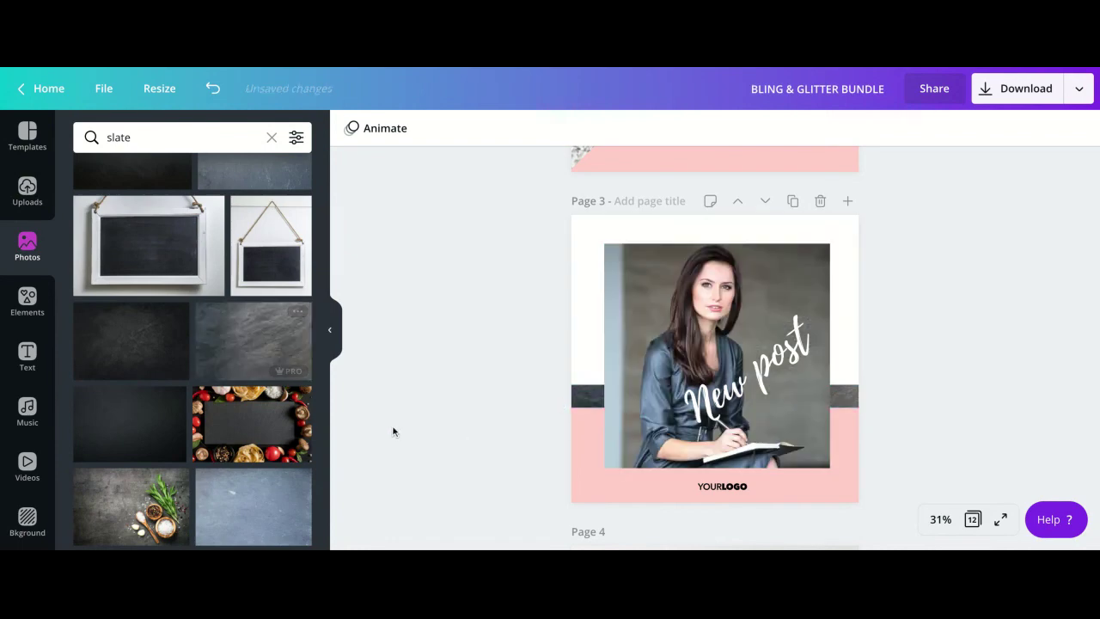
pyautogui.click(241, 501)
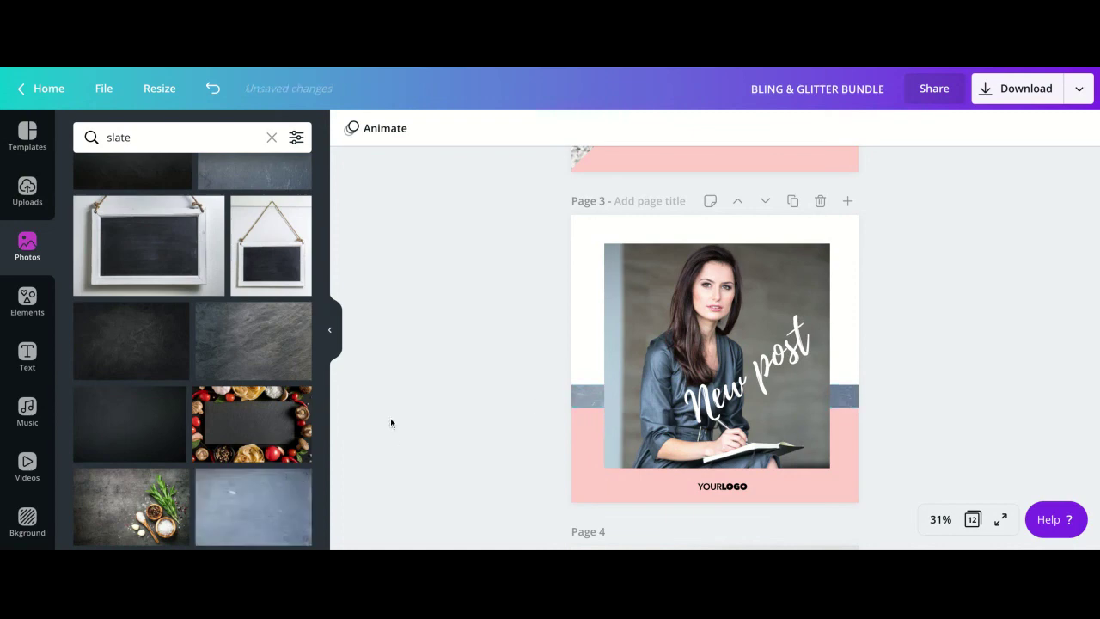
# Search the photos for granite and fill the strip behind the woman's photo on page 3 with the white-and-gray veined marble
pyautogui.click(137, 137)
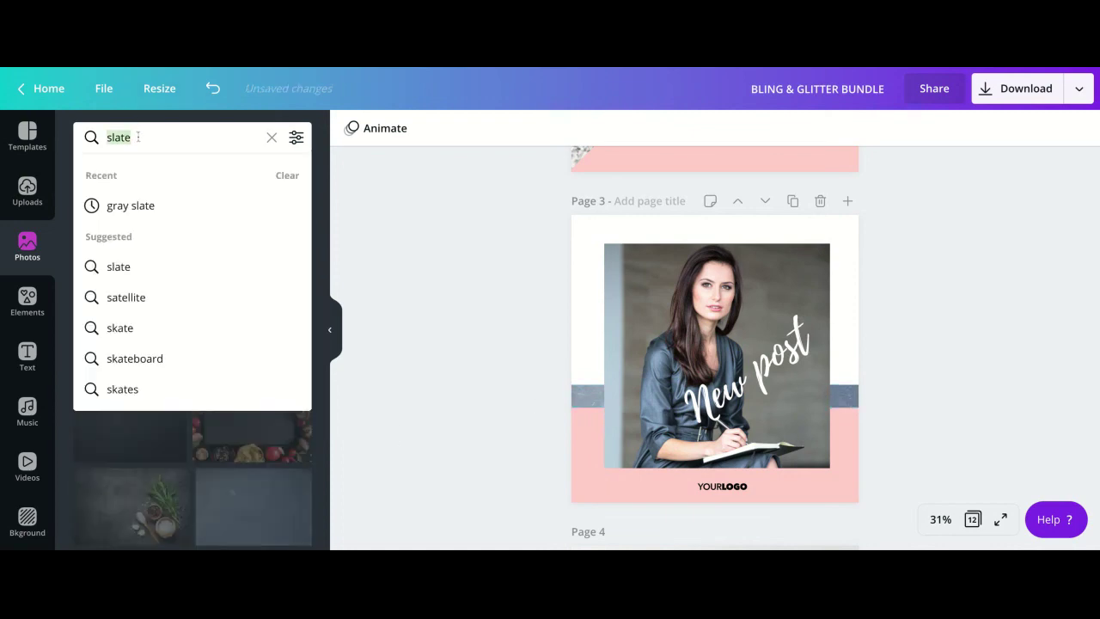
pyautogui.write('granite')
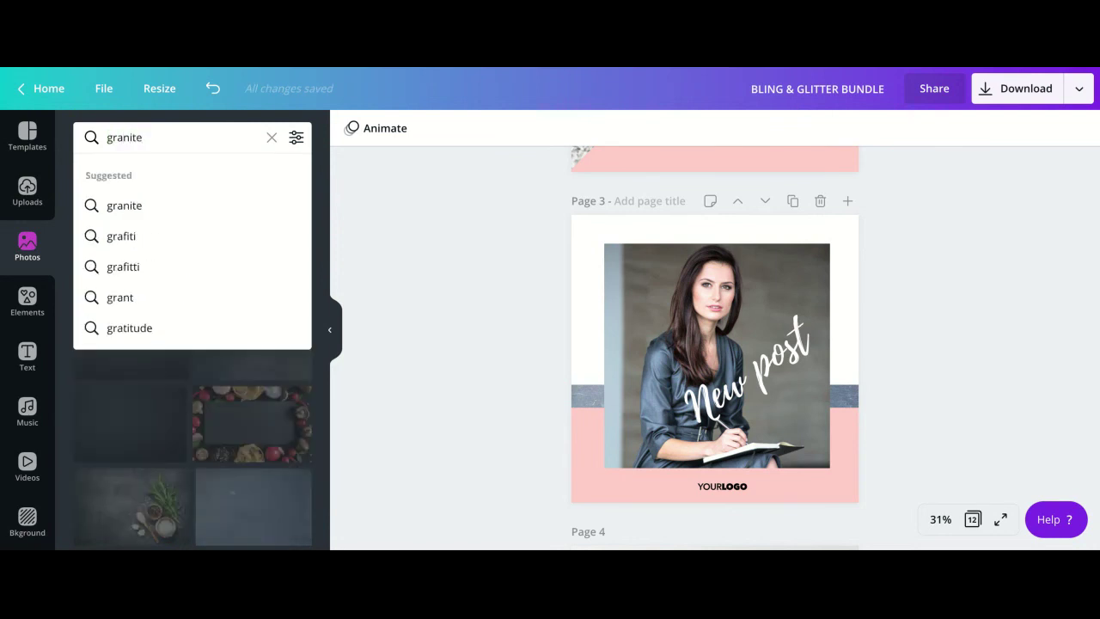
pyautogui.press('Return')
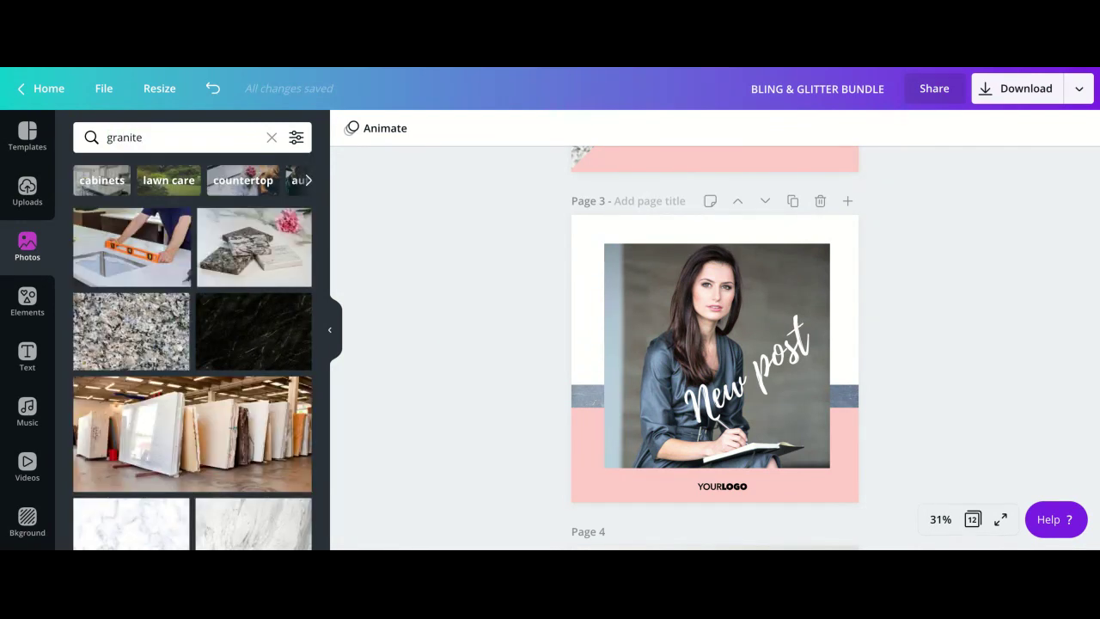
pyautogui.scroll(-4, 211, 477)
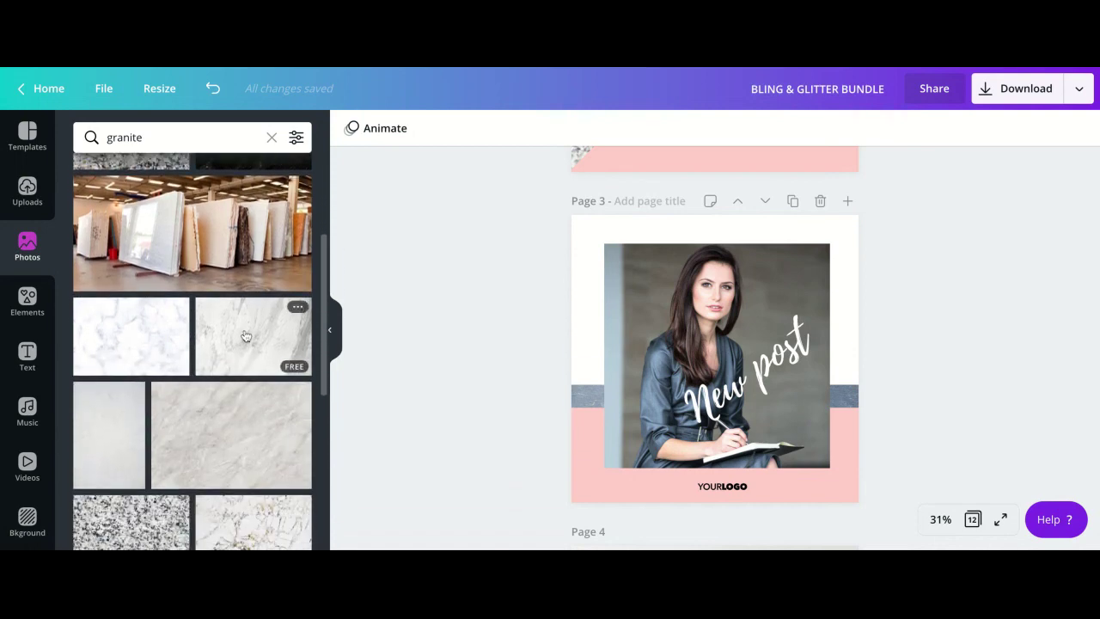
pyautogui.click(246, 335)
pyautogui.moveTo(246, 336); pyautogui.dragTo(243, 332)
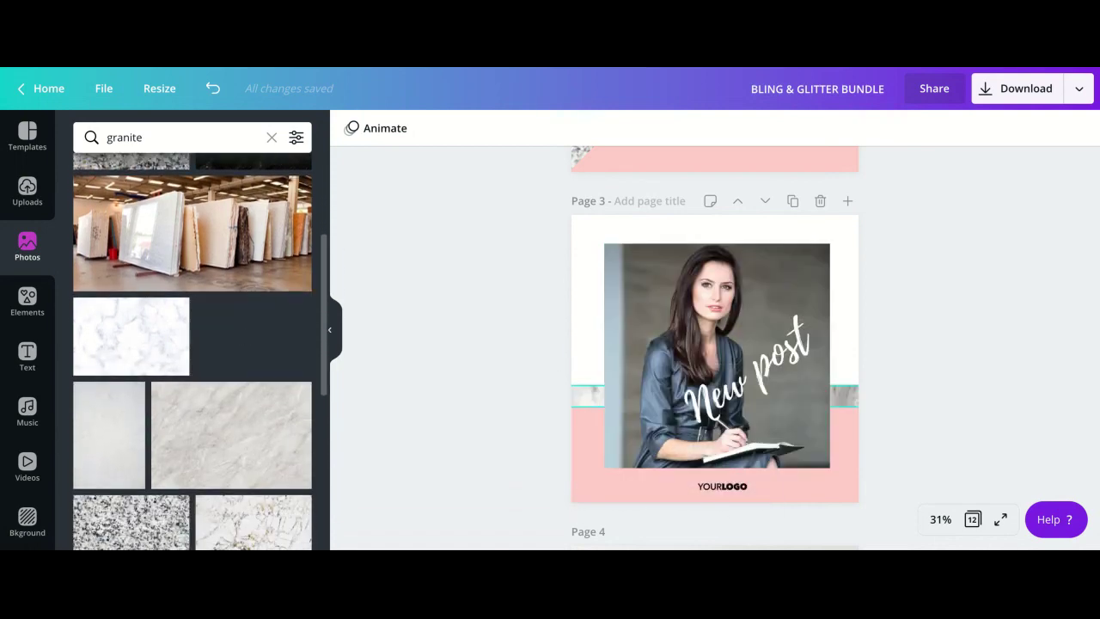
pyautogui.moveTo(587, 396); pyautogui.dragTo(588, 396)
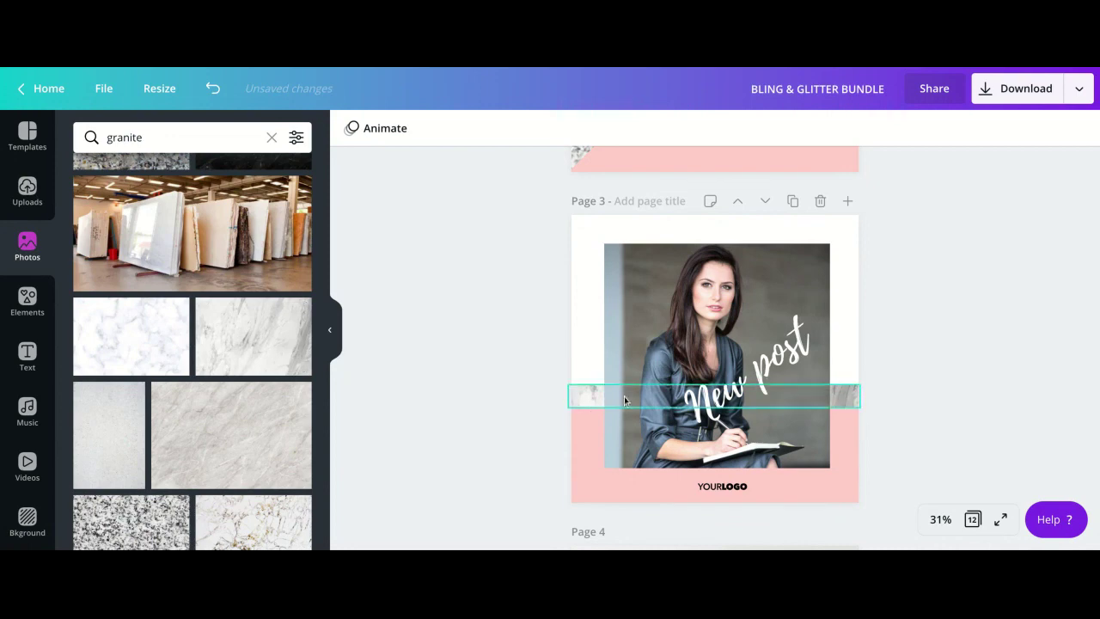
# Try removing the pink triangle from the quote template on page 2, and undo the deletion
pyautogui.scroll(4, 916, 385)
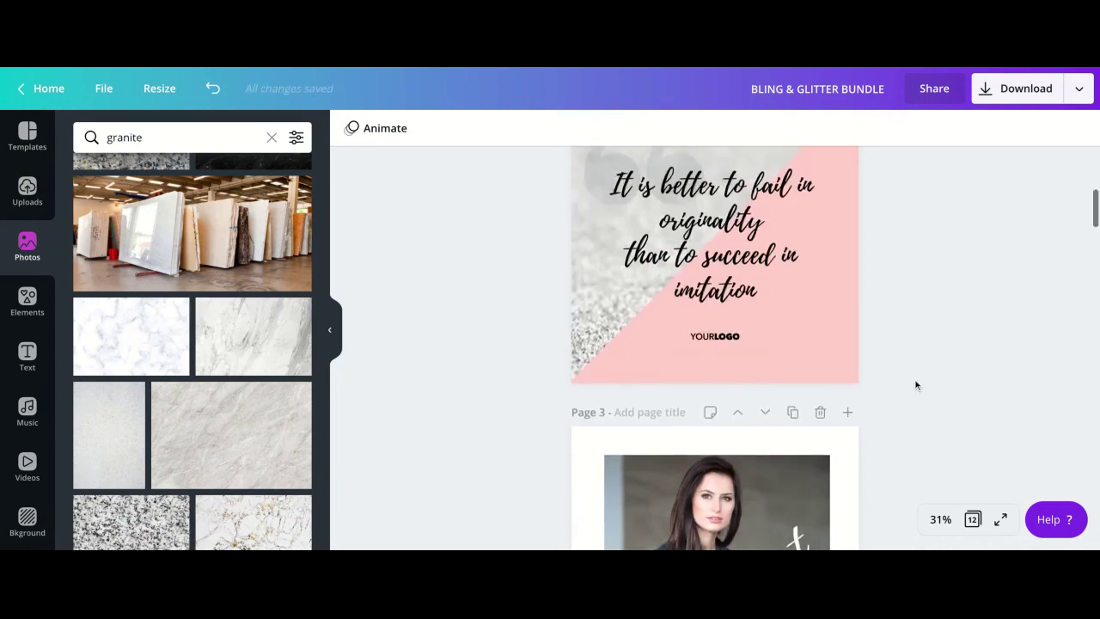
pyautogui.click(801, 476)
pyautogui.press('Delete')
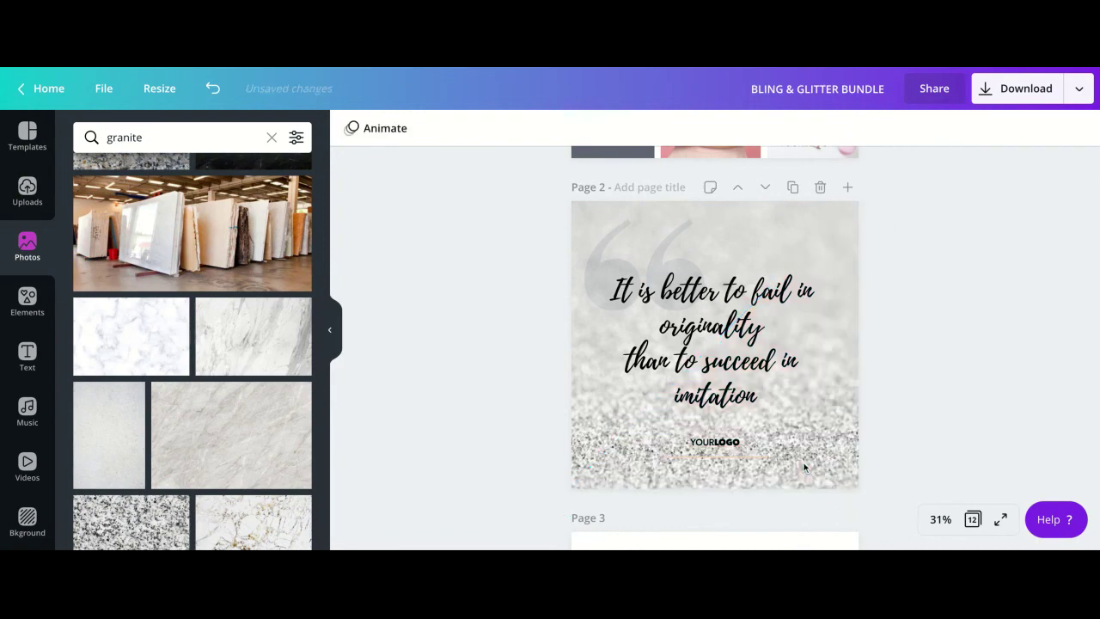
pyautogui.click(599, 443)
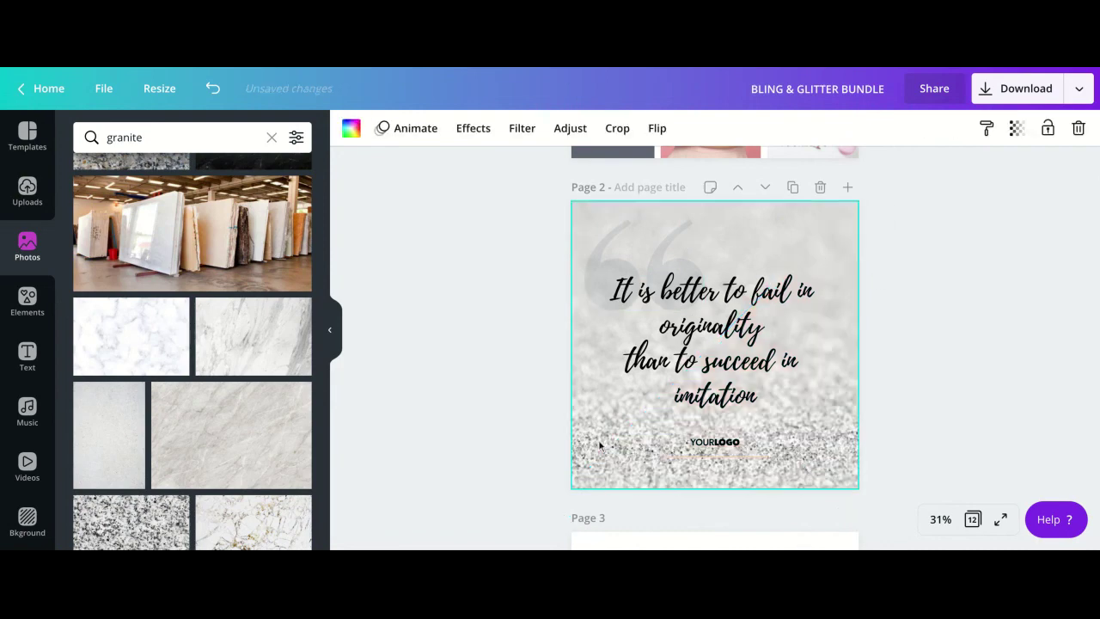
pyautogui.click(535, 398)
pyautogui.click(213, 90)
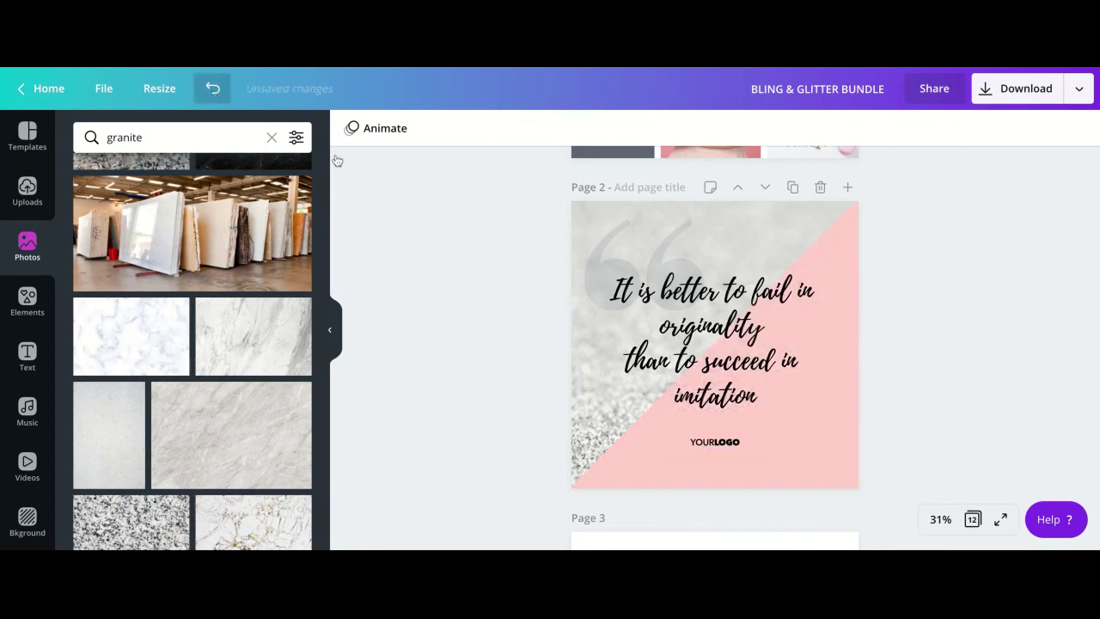
# Review all the templates from page 1 down to page 12, checking their textures, photos and colors
pyautogui.scroll(2, 911, 319)
pyautogui.scroll(5, 911, 320)
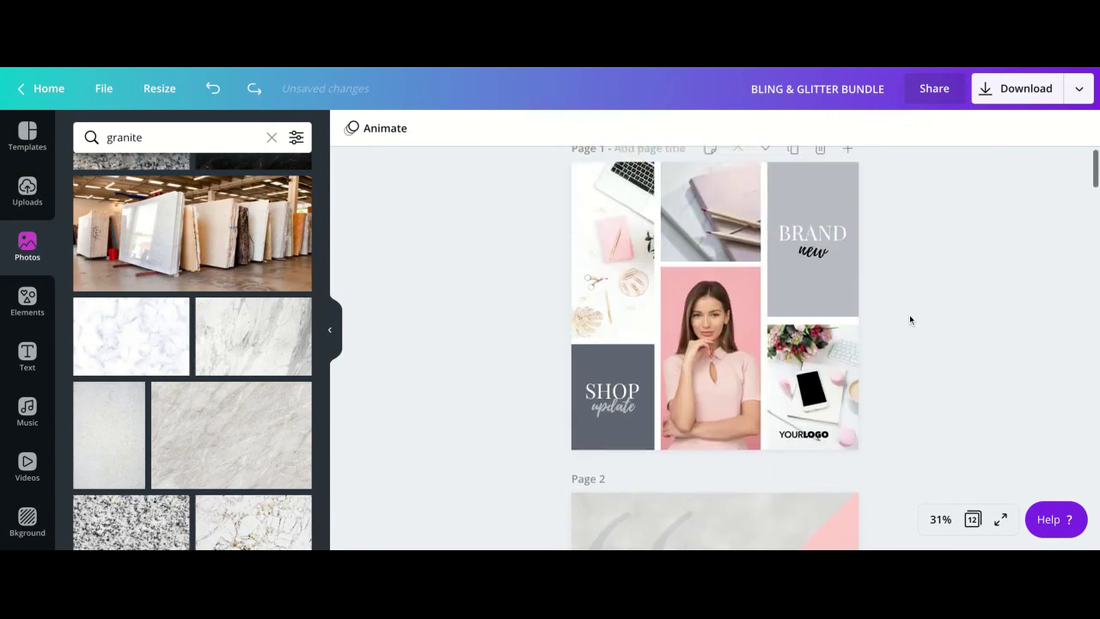
pyautogui.scroll(-20, 910, 320)
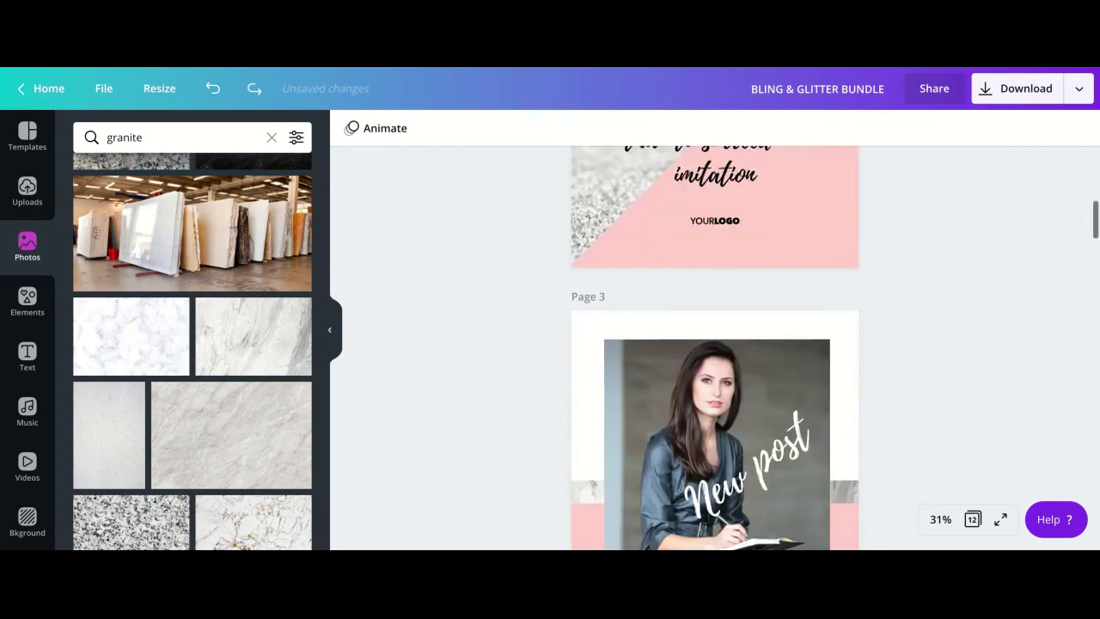
pyautogui.scroll(-5, 911, 319)
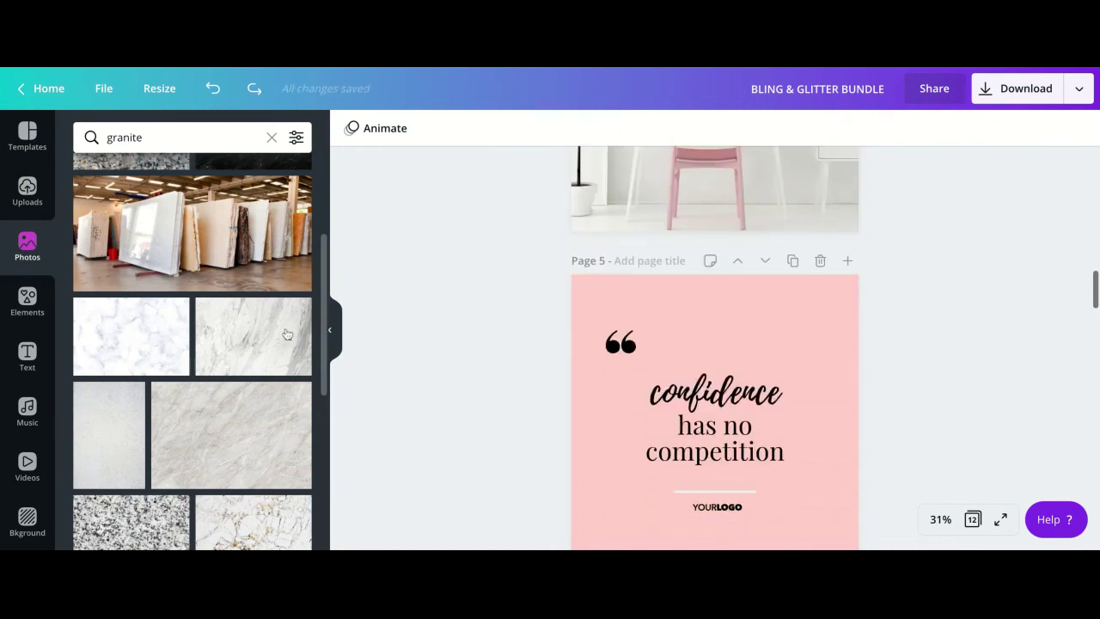
pyautogui.scroll(-13, 907, 342)
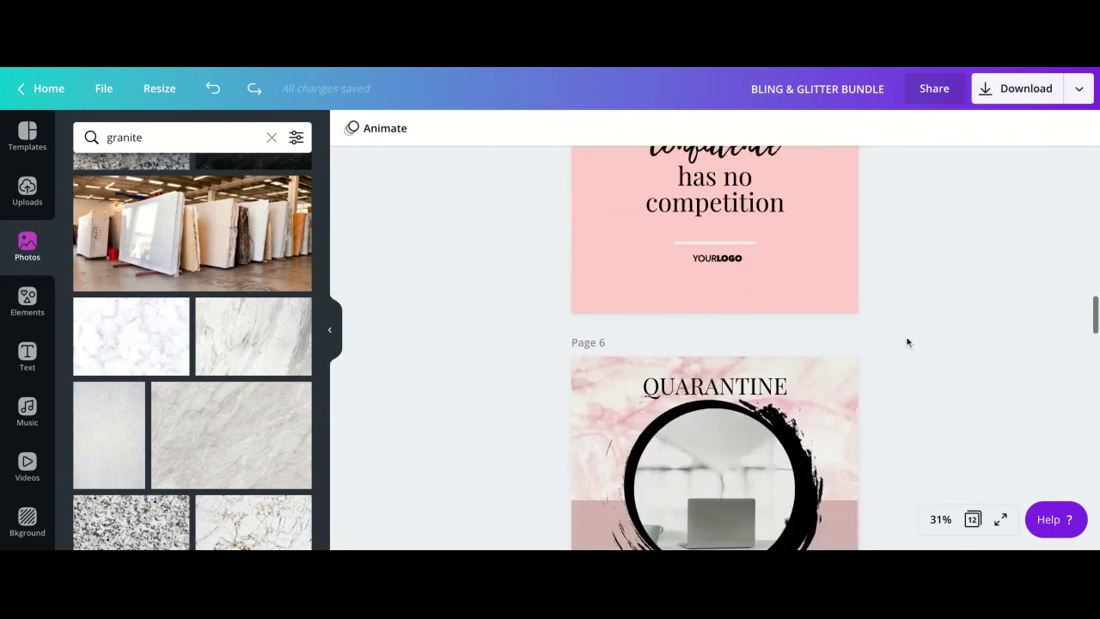
pyautogui.scroll(-12, 907, 342)
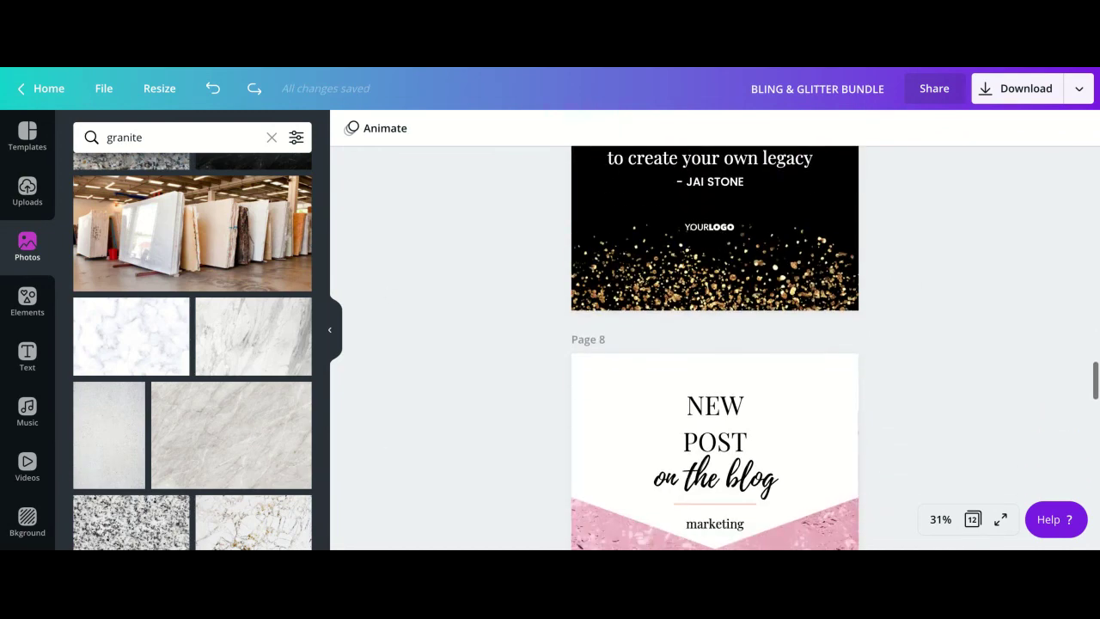
pyautogui.scroll(-12, 715, 348)
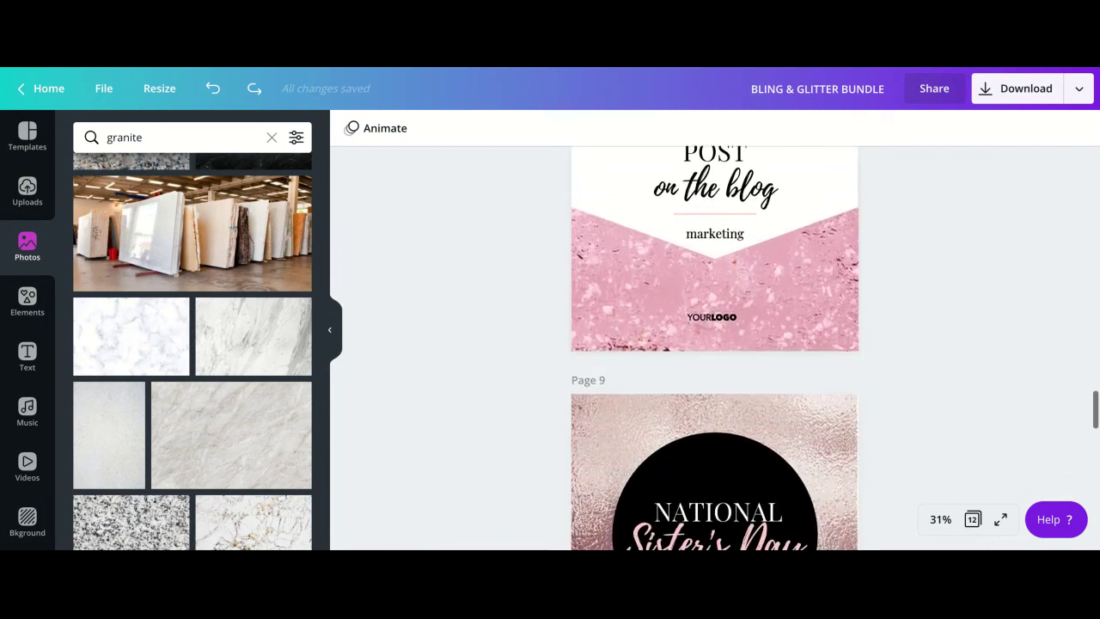
pyautogui.scroll(-4, 716, 348)
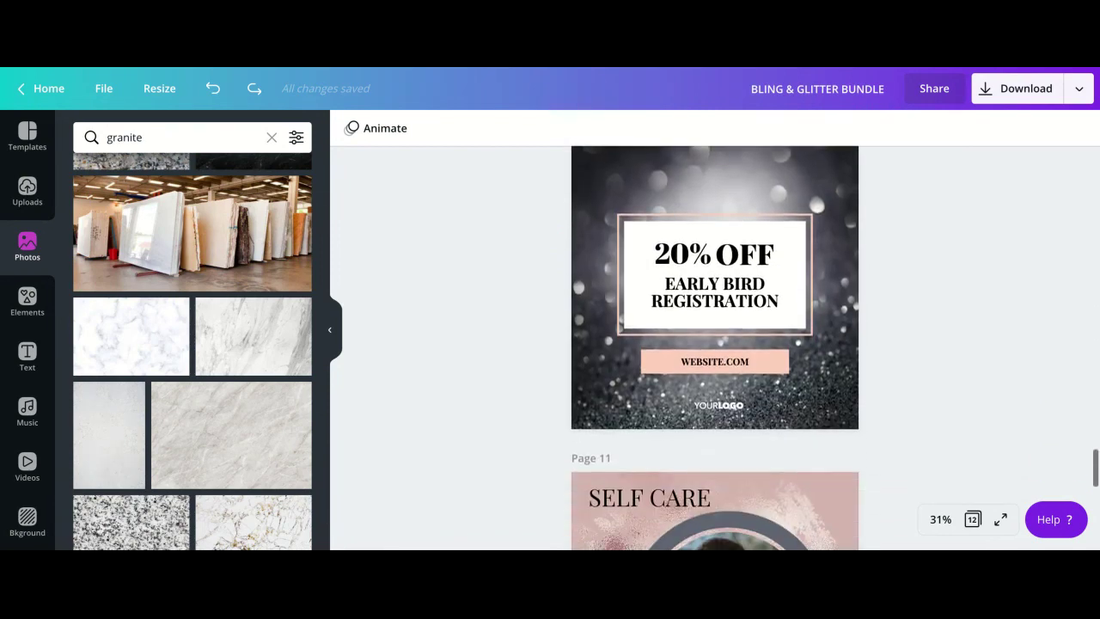
pyautogui.scroll(-10, 716, 348)
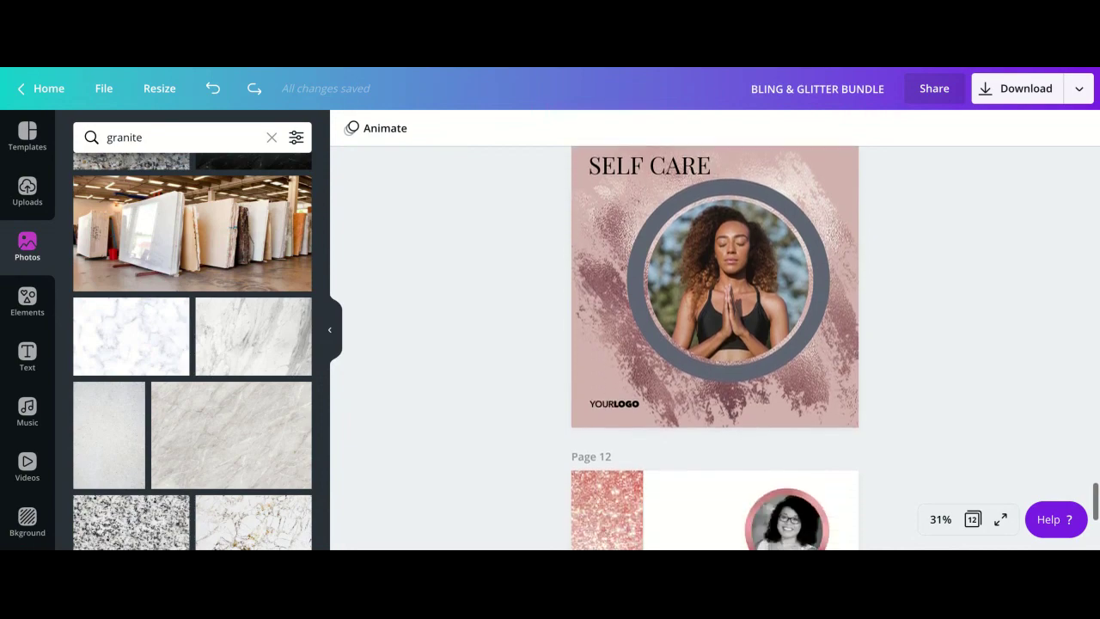